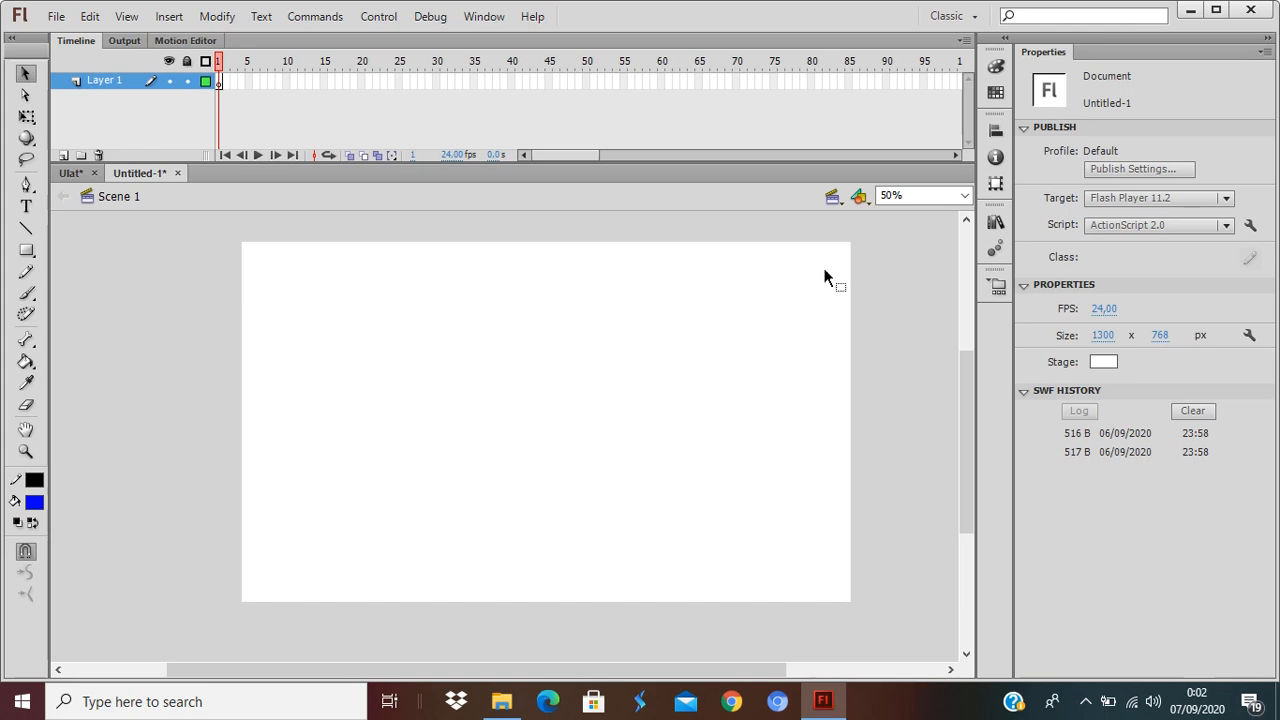
Step: Rename Layer 1 as Kepala
double_click(109, 86)
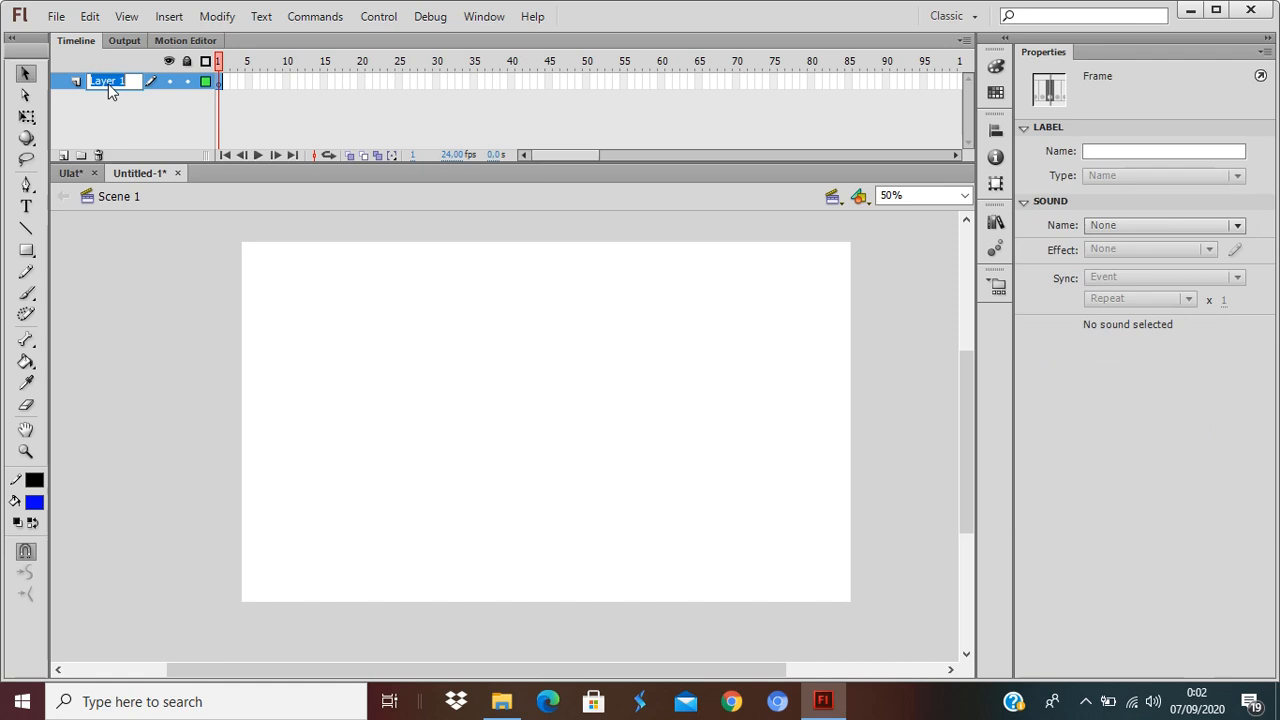
type("Kepala")
key("Return")
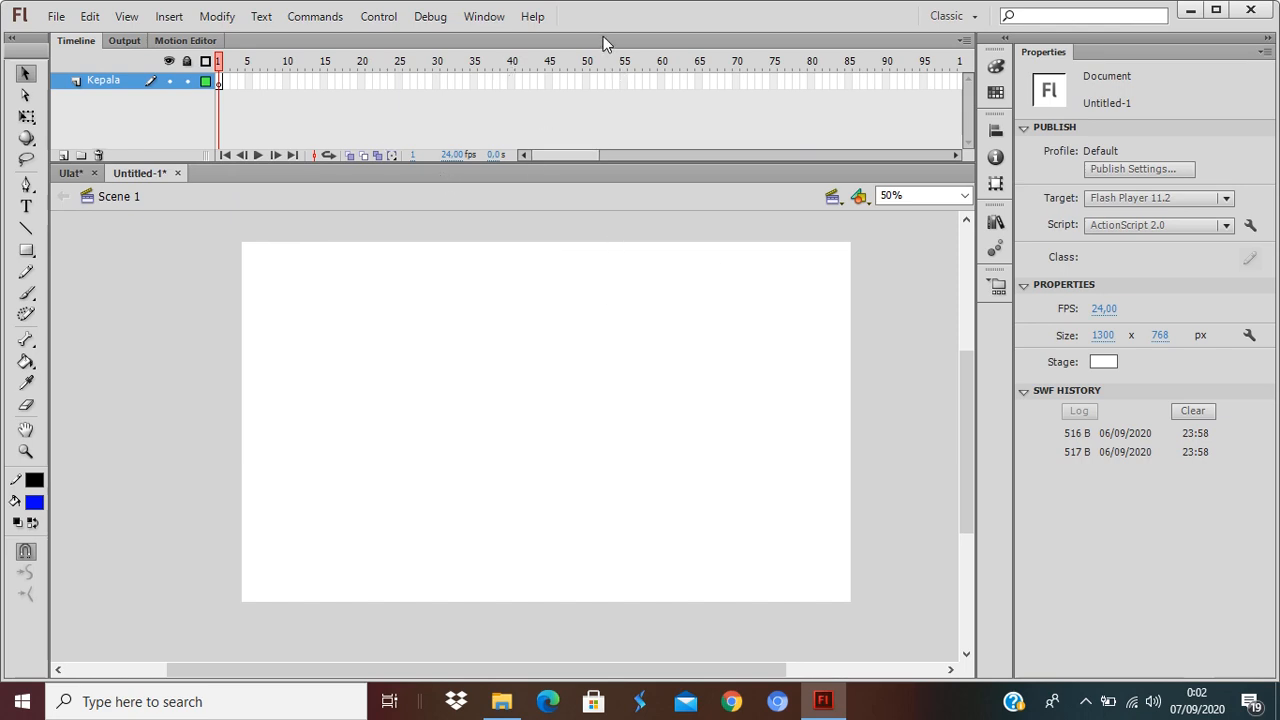
Step: Place an instance of the kepala symbol from the library on the stage in the Kepala layer
left_click(483, 17)
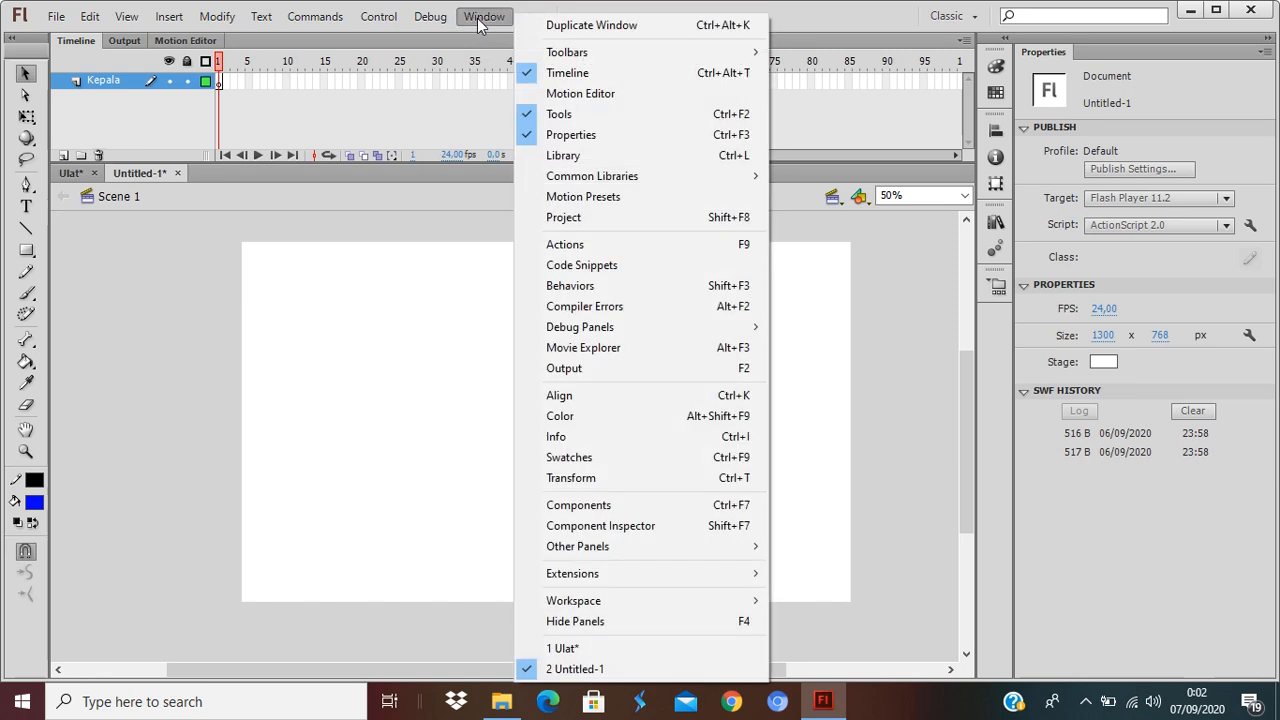
left_click(606, 157)
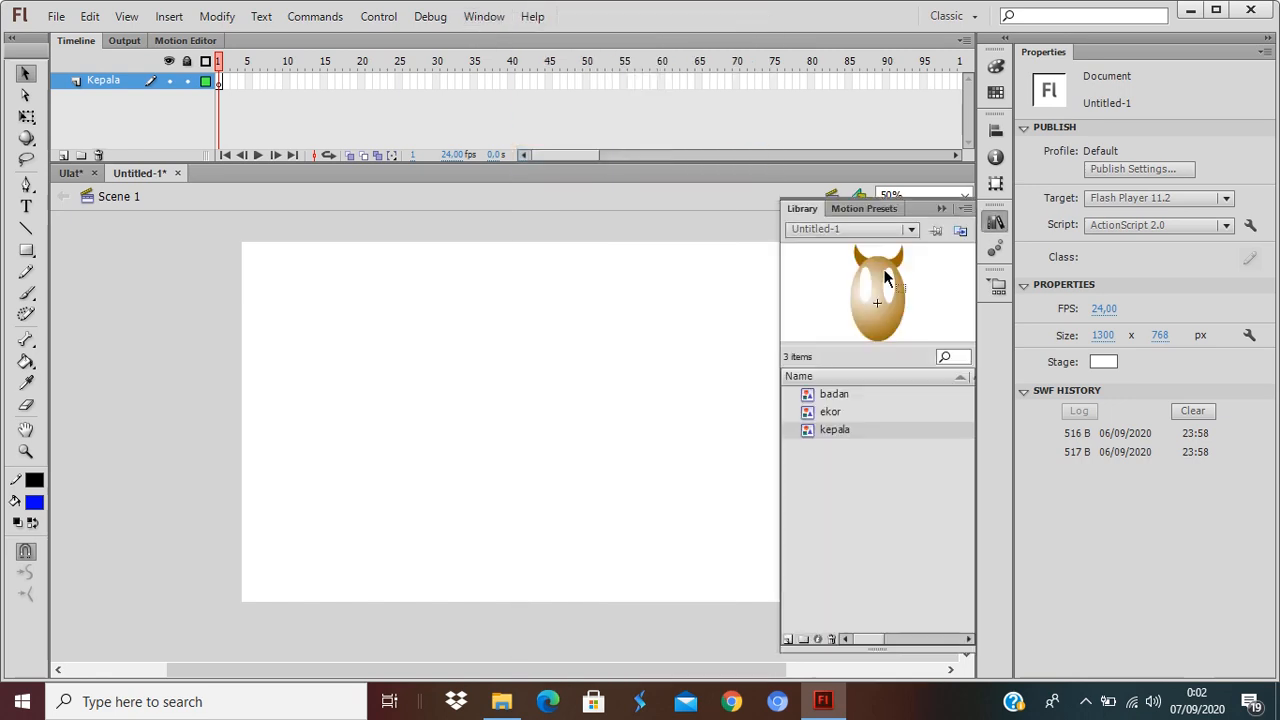
left_click(836, 430)
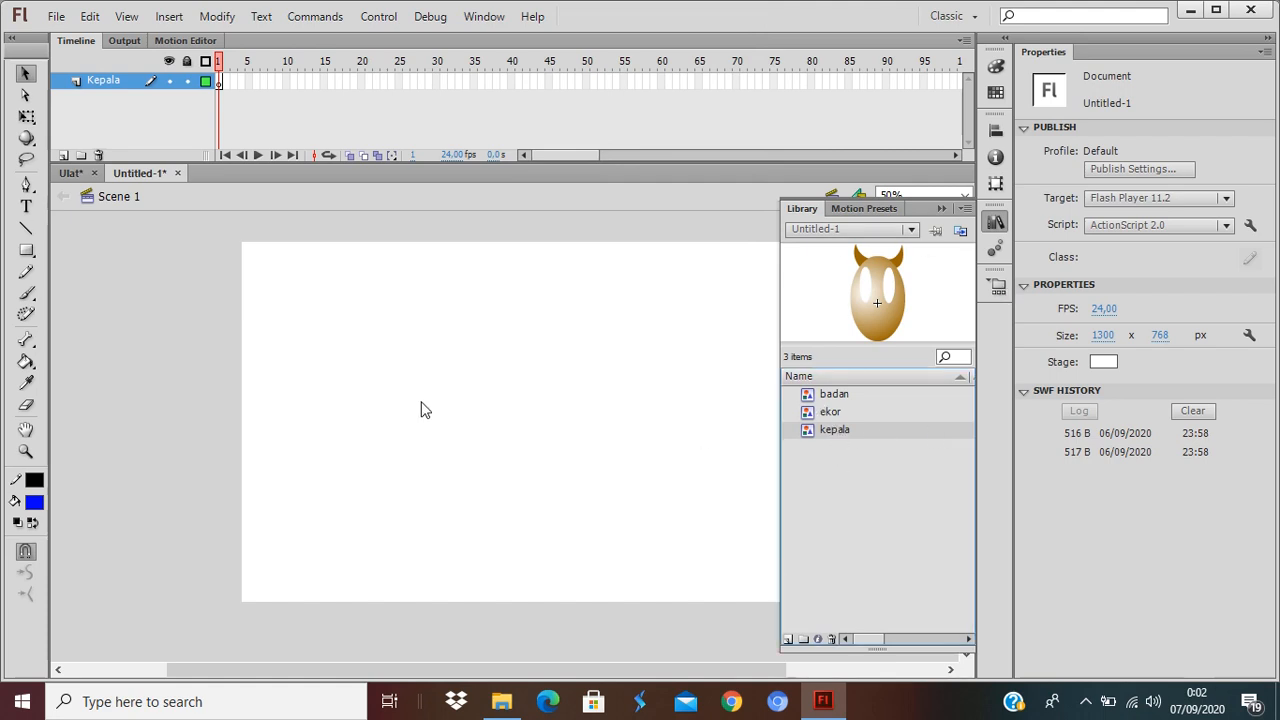
left_click_drag(421, 408, 364, 362)
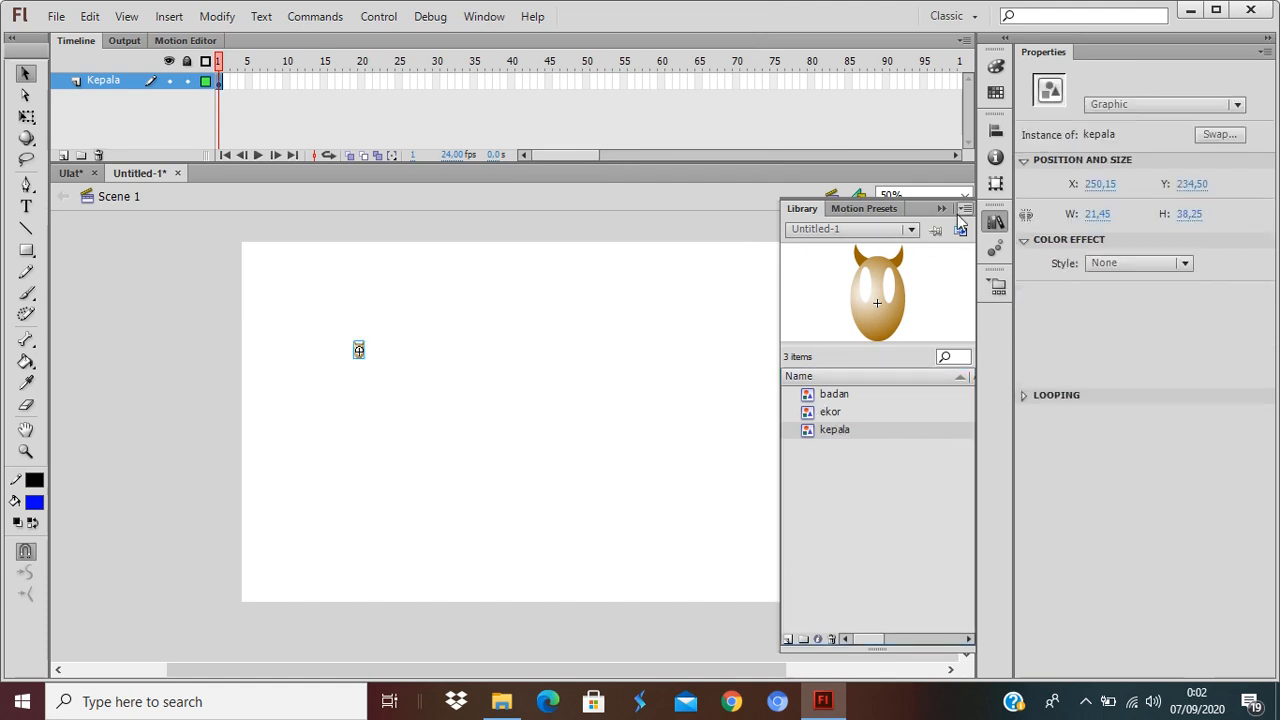
left_click(727, 297)
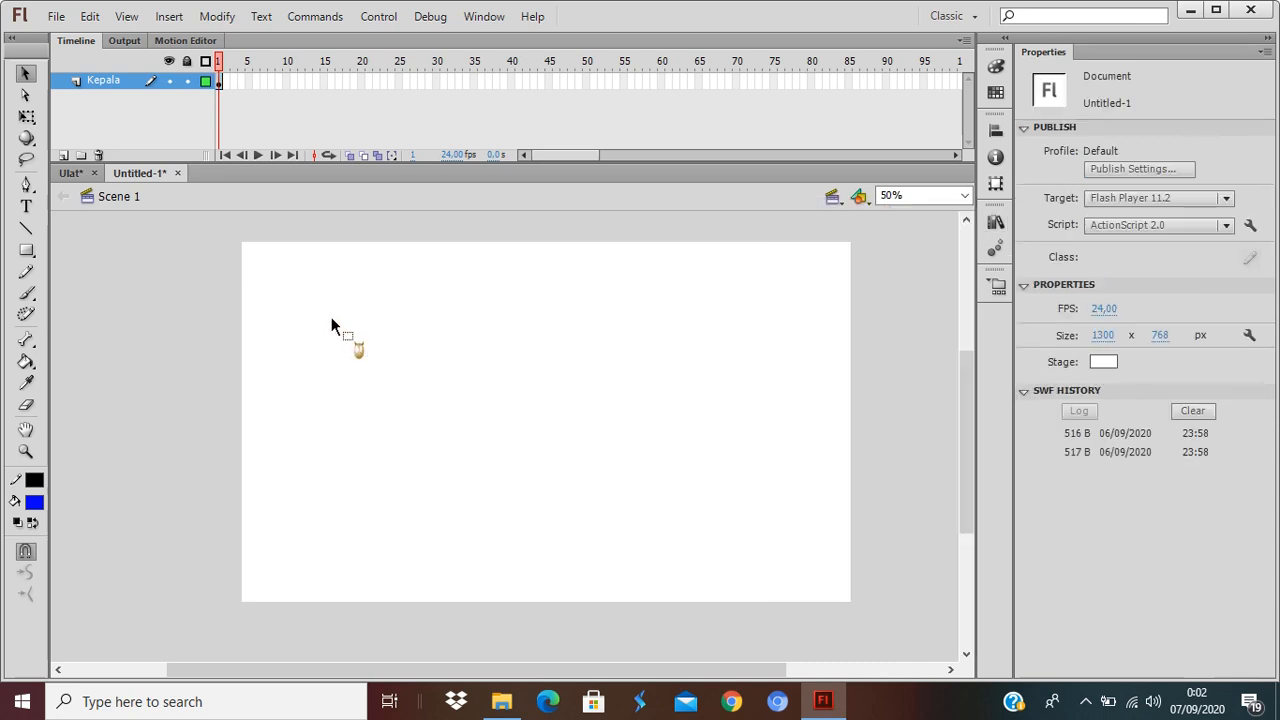
Step: Enlarge the head instance with Free Transform and move it just outside the stage's upper left edge
left_click_drag(331, 319, 428, 381)
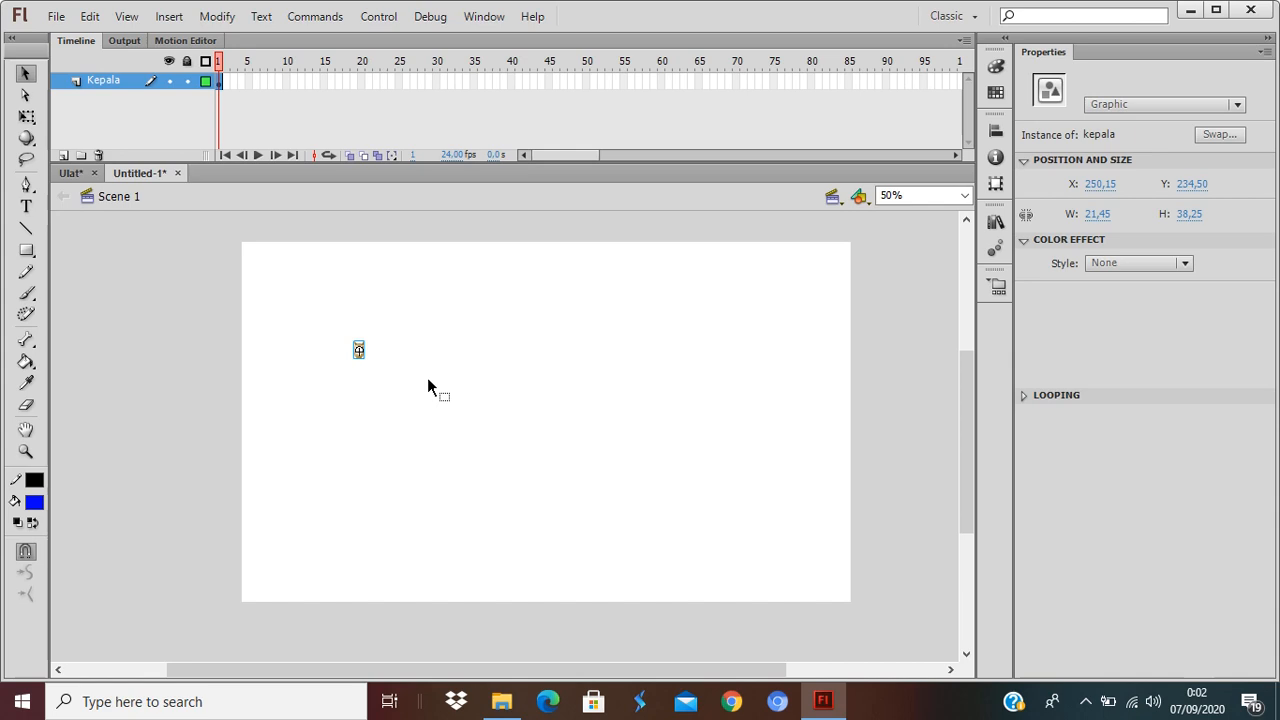
key("q")
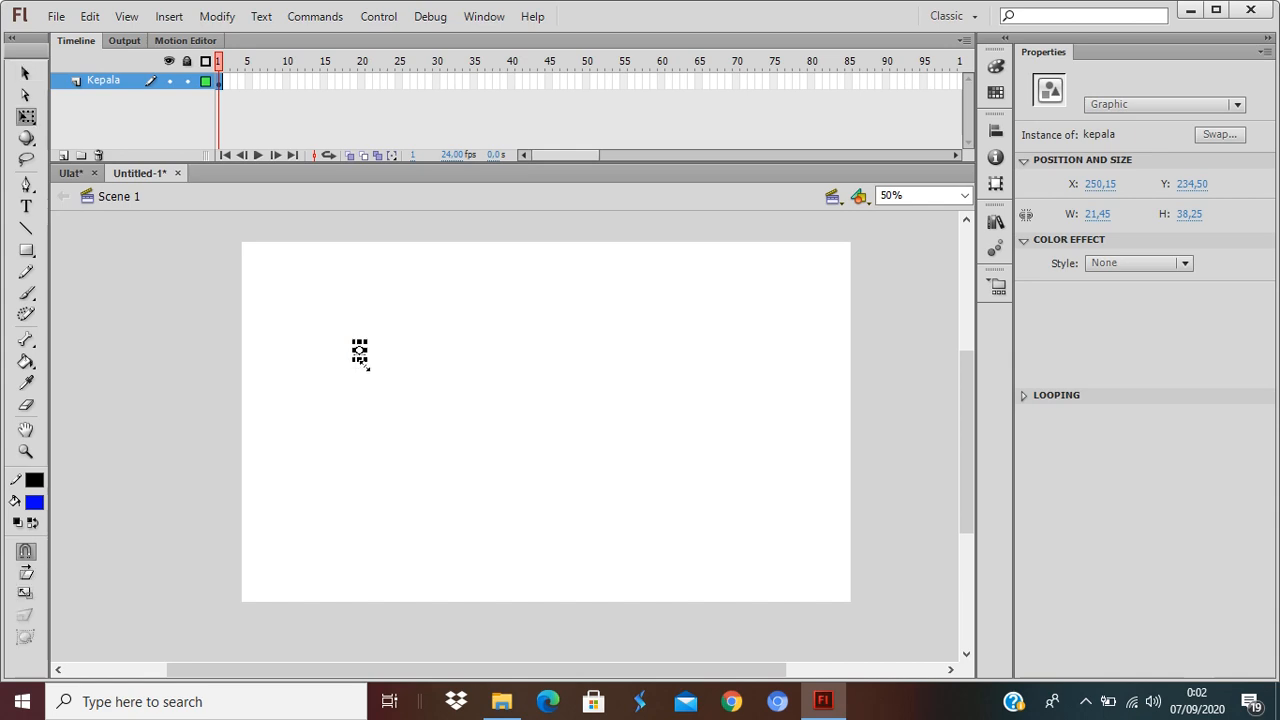
mouse_move(364, 358)
left_mouse_down()
mouse_move(381, 386)
mouse_move(376, 377)
left_mouse_up()
left_click_drag(386, 323, 218, 298)
key("ctrl+z")
key("v")
left_click(184, 267)
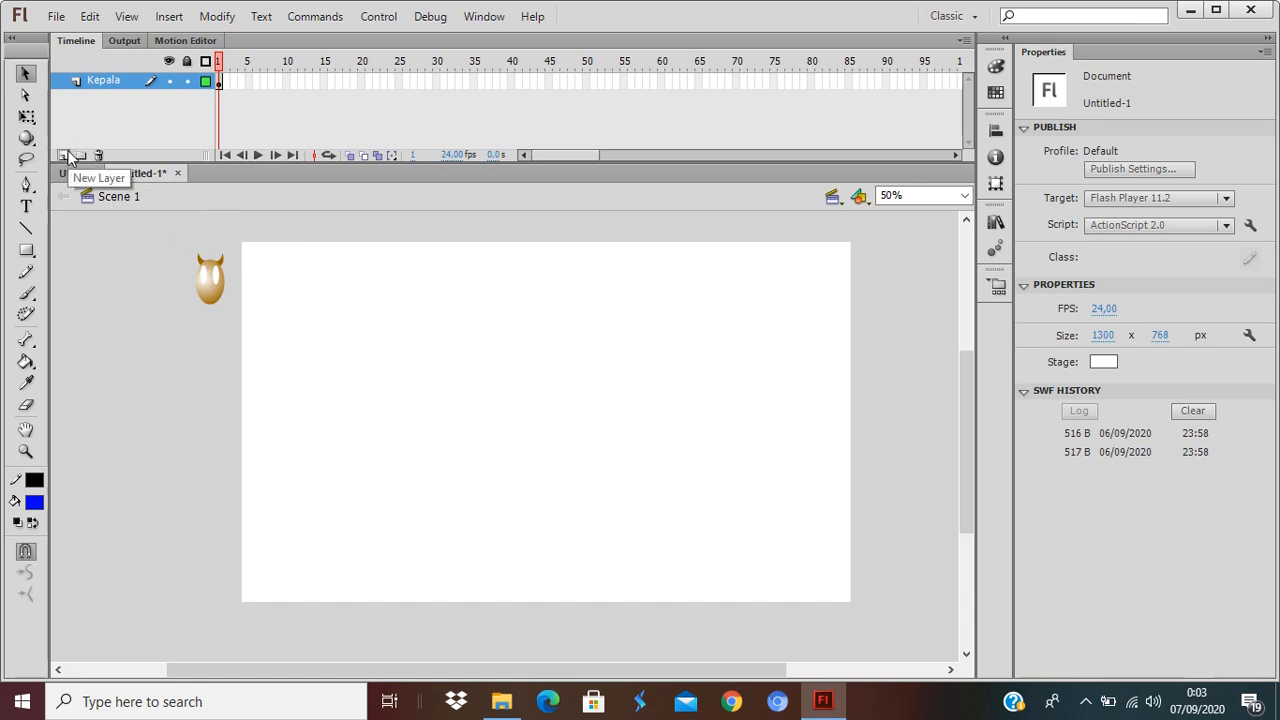
Step: Add a classic motion guide to the Kepala layer
right_click(104, 91)
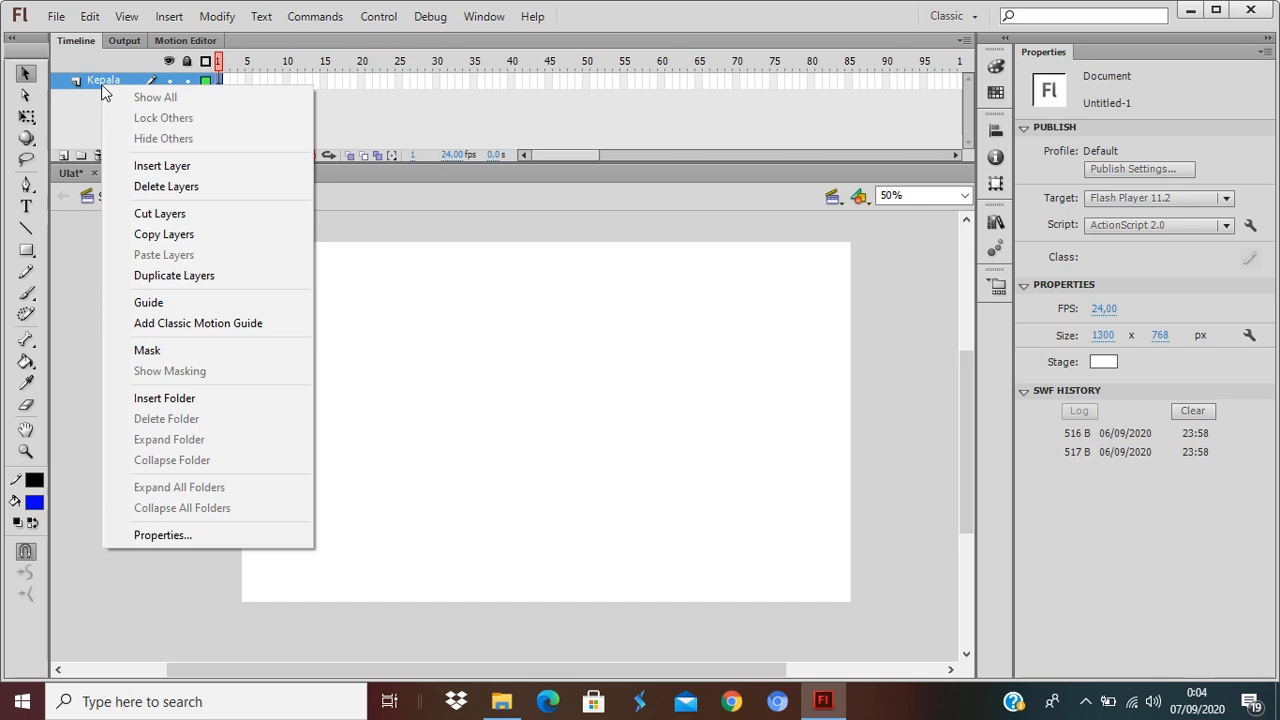
left_click(193, 324)
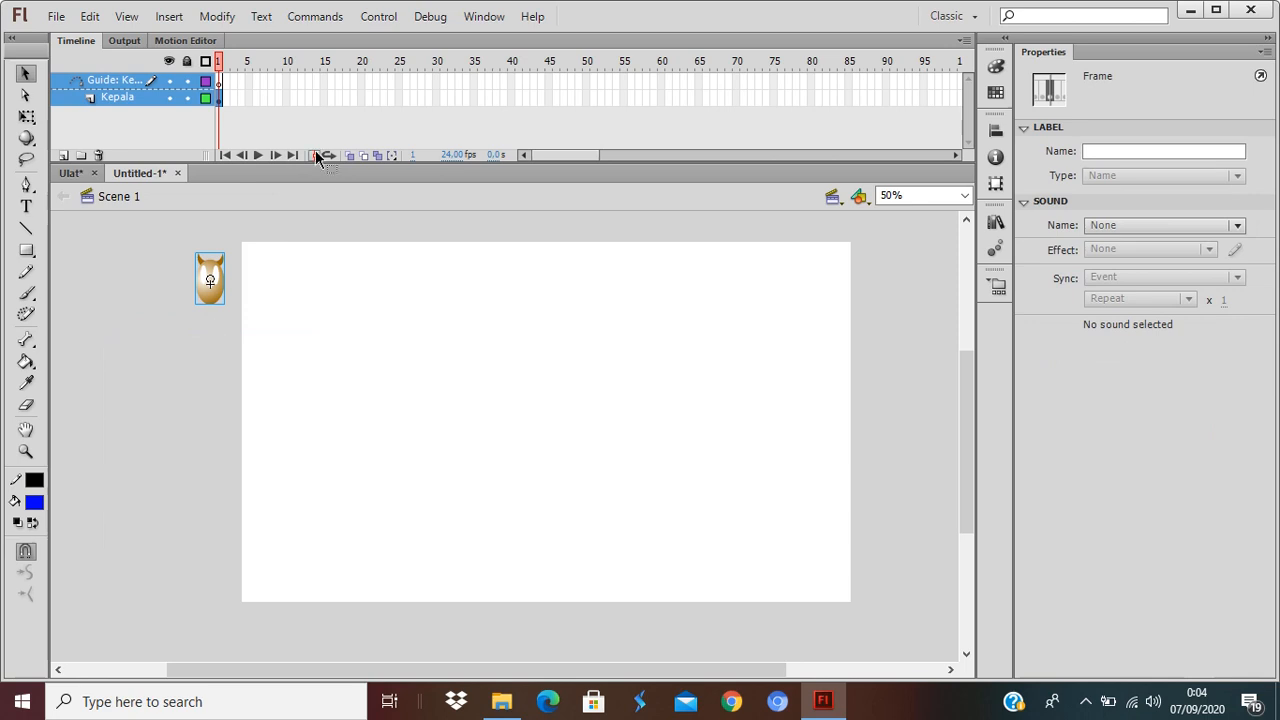
left_click(97, 84)
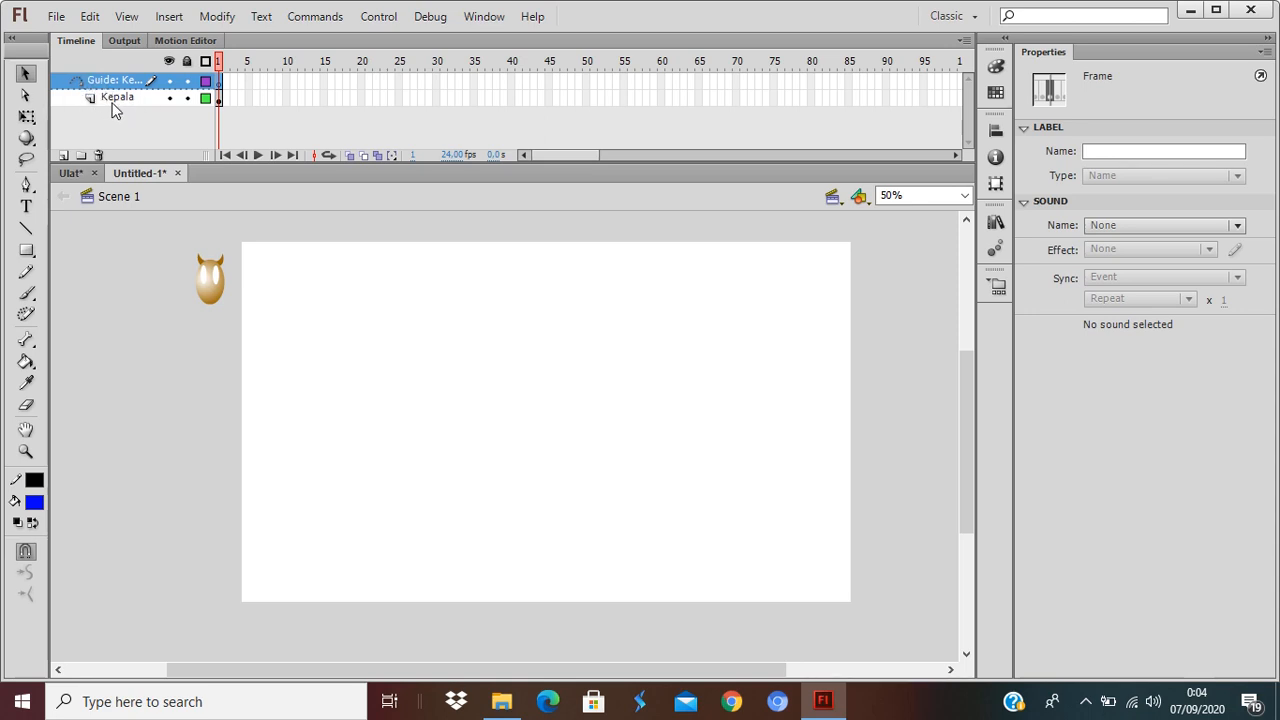
left_click(113, 103)
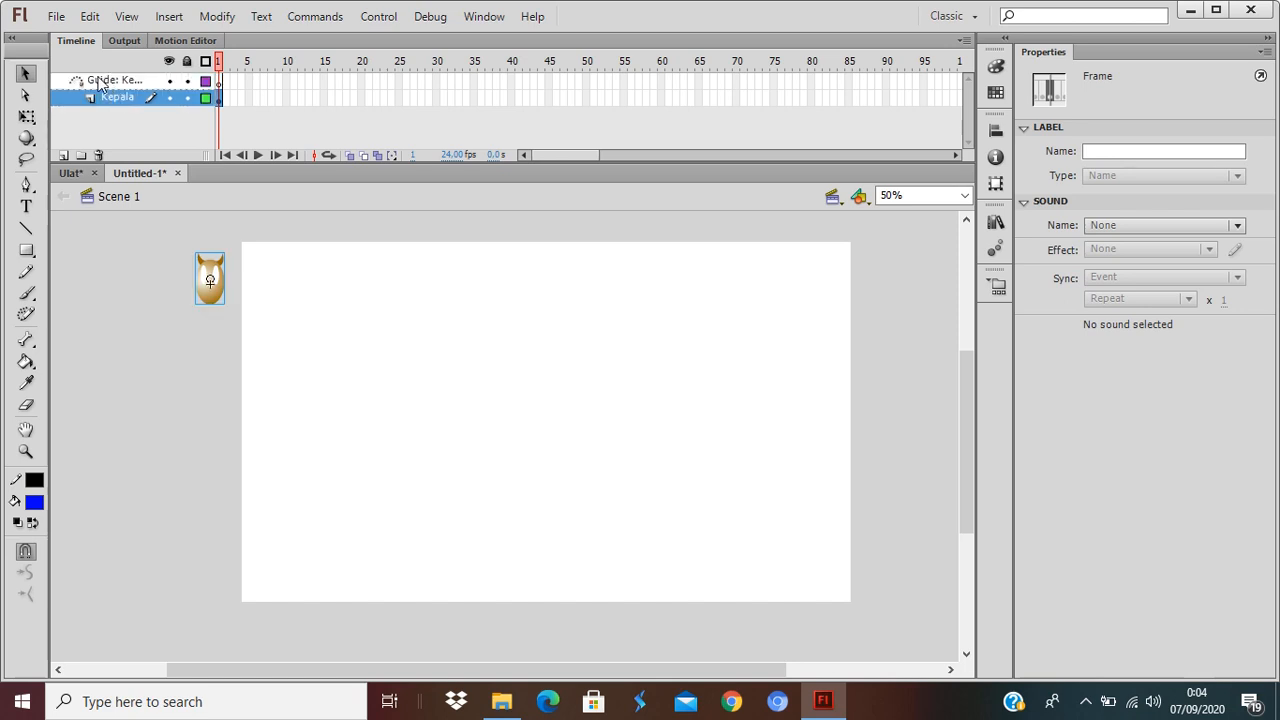
left_click(98, 82)
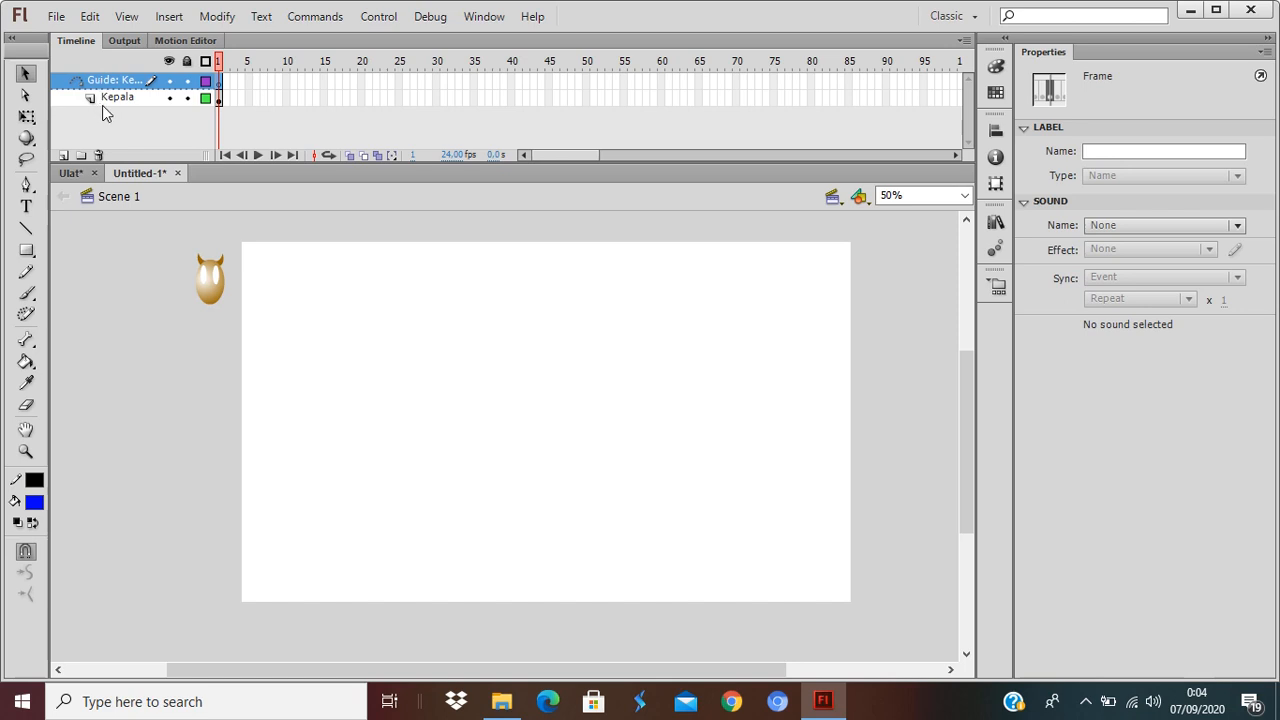
left_click(104, 98)
left_click(104, 84)
left_click(113, 100)
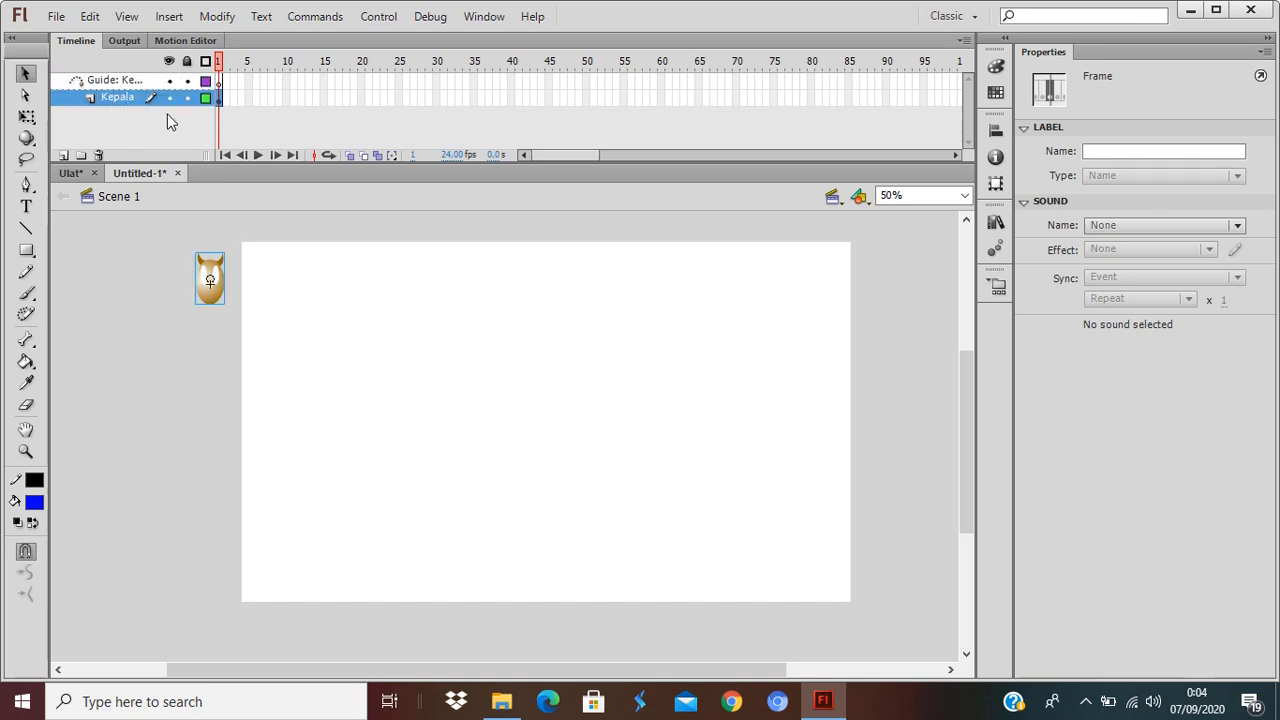
left_click(118, 84)
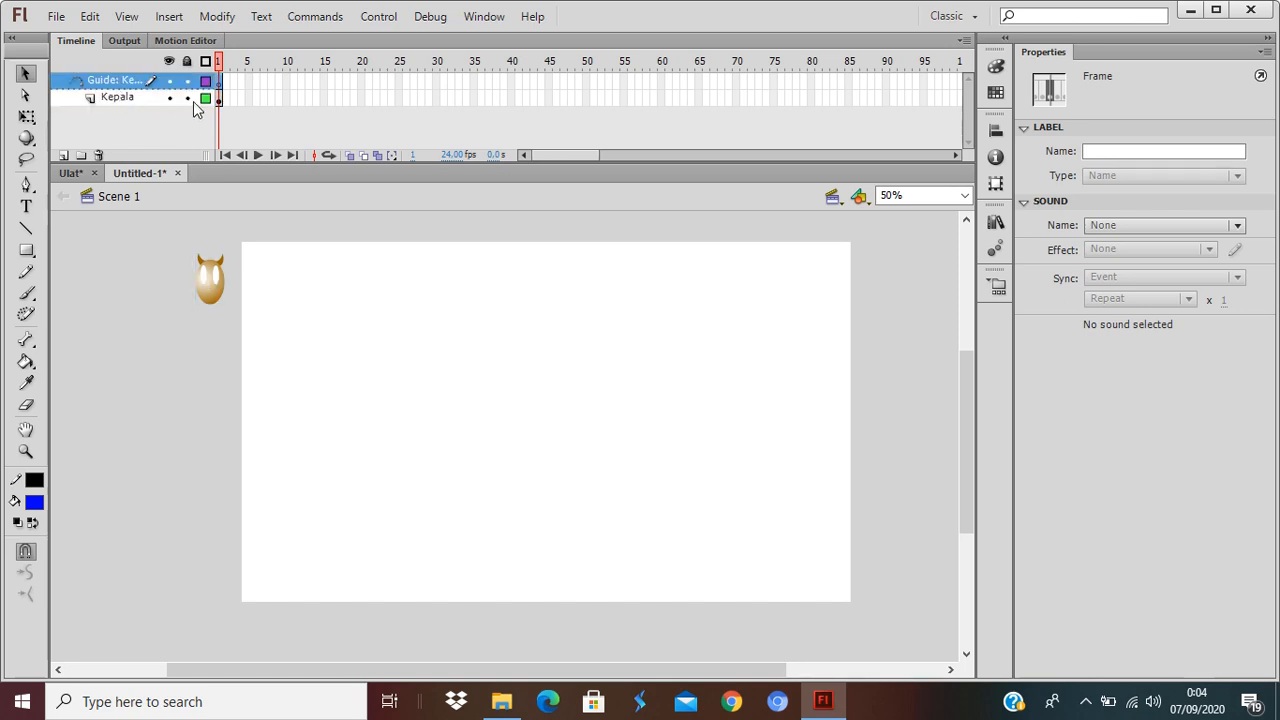
left_click(117, 102)
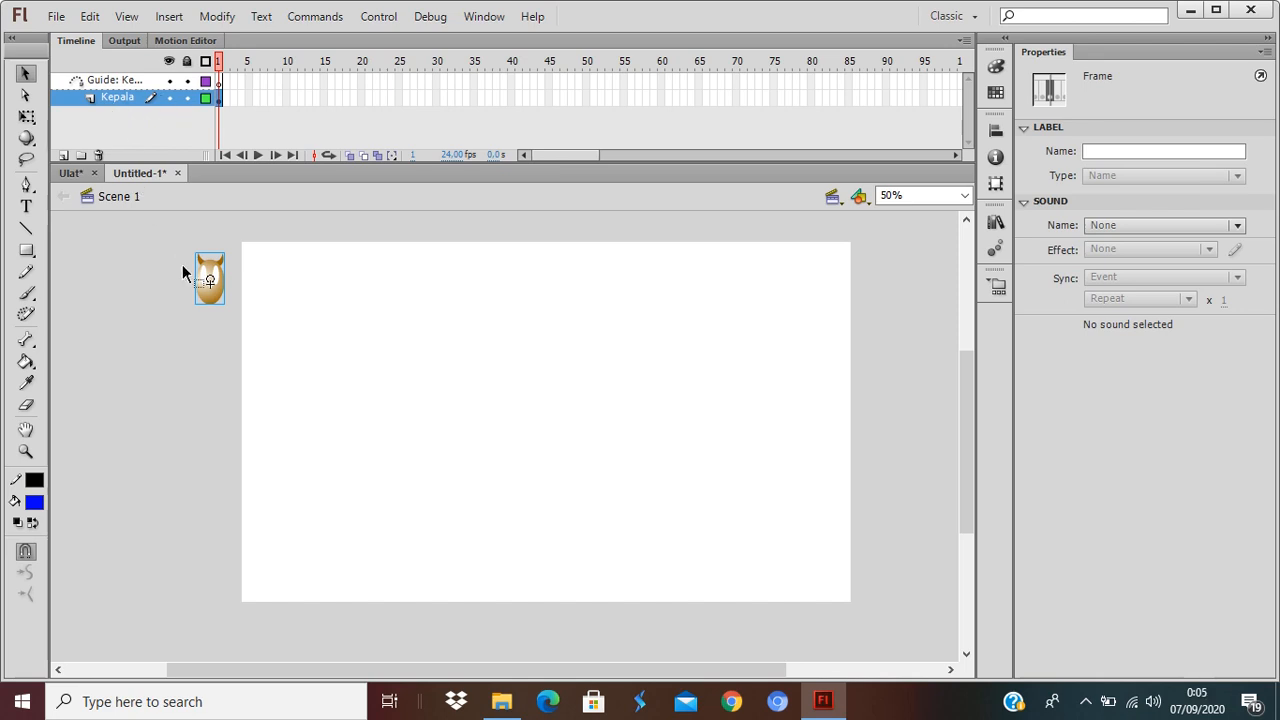
Step: Draw a looping curved path across the stage on the guide layer with the Pen tool, starting near the head
left_click(127, 86)
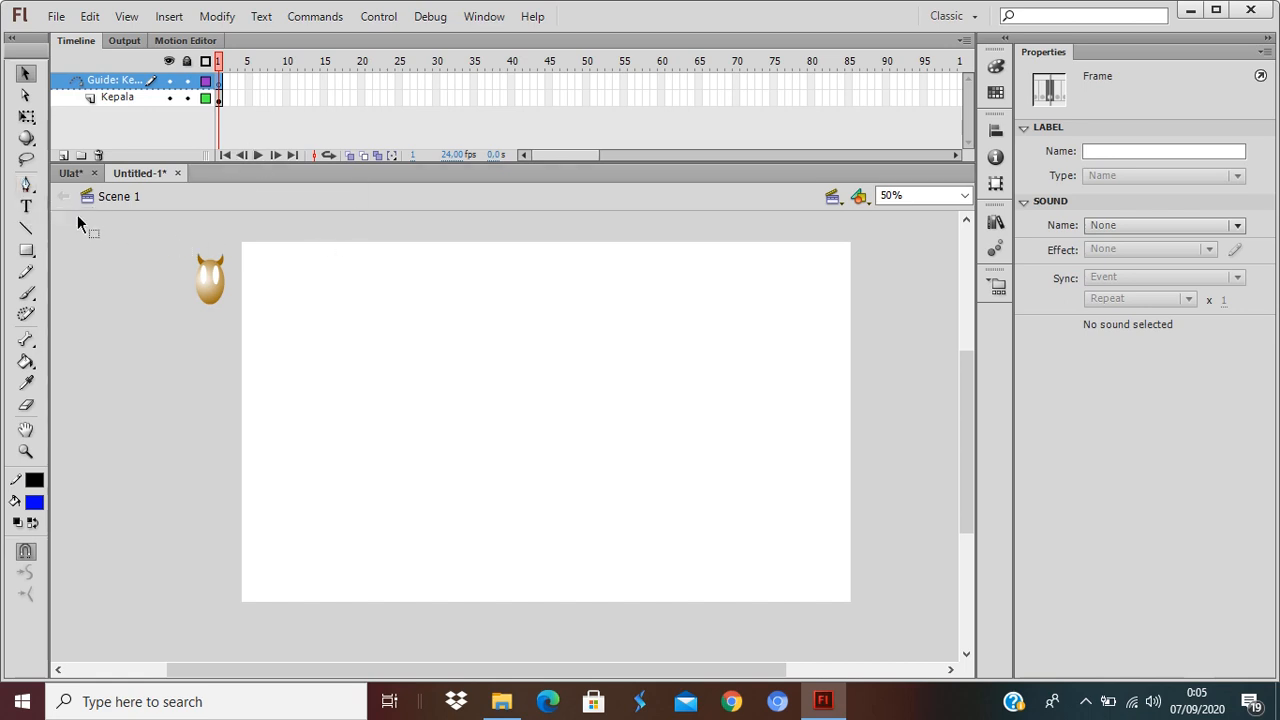
left_click(26, 188)
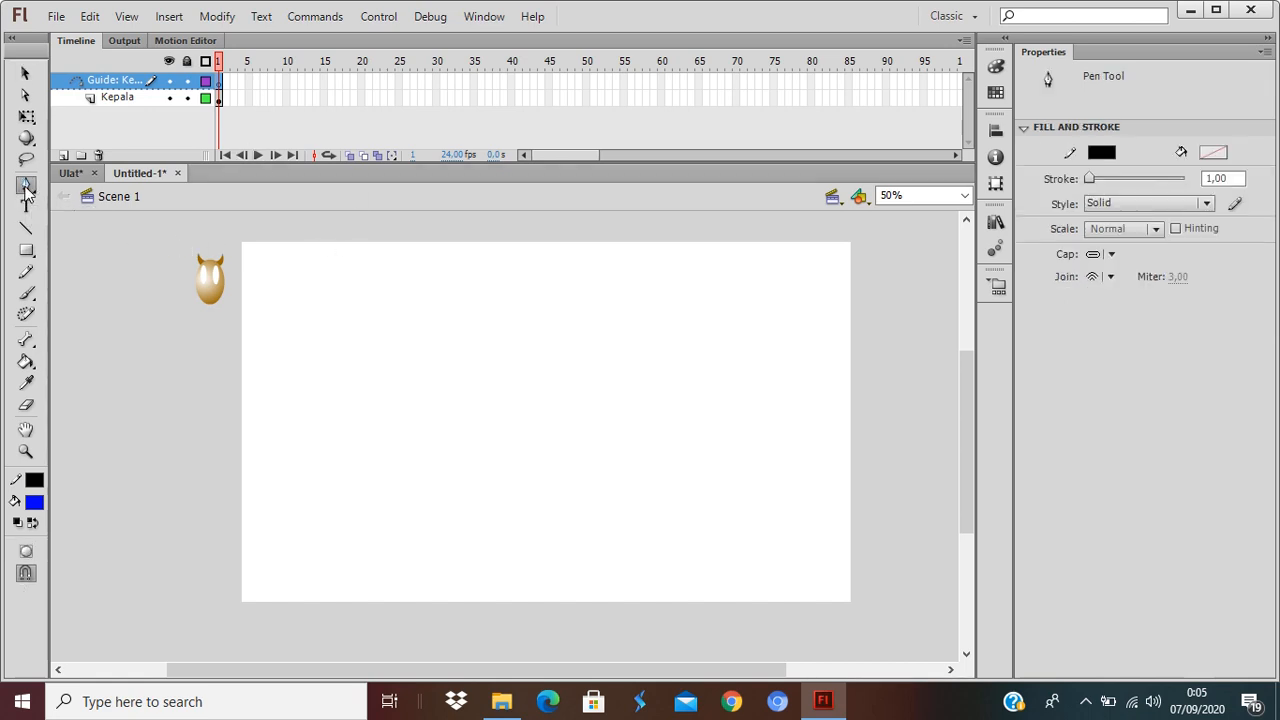
left_click(302, 362)
left_click_drag(548, 348, 604, 579)
left_click_drag(478, 548, 396, 478)
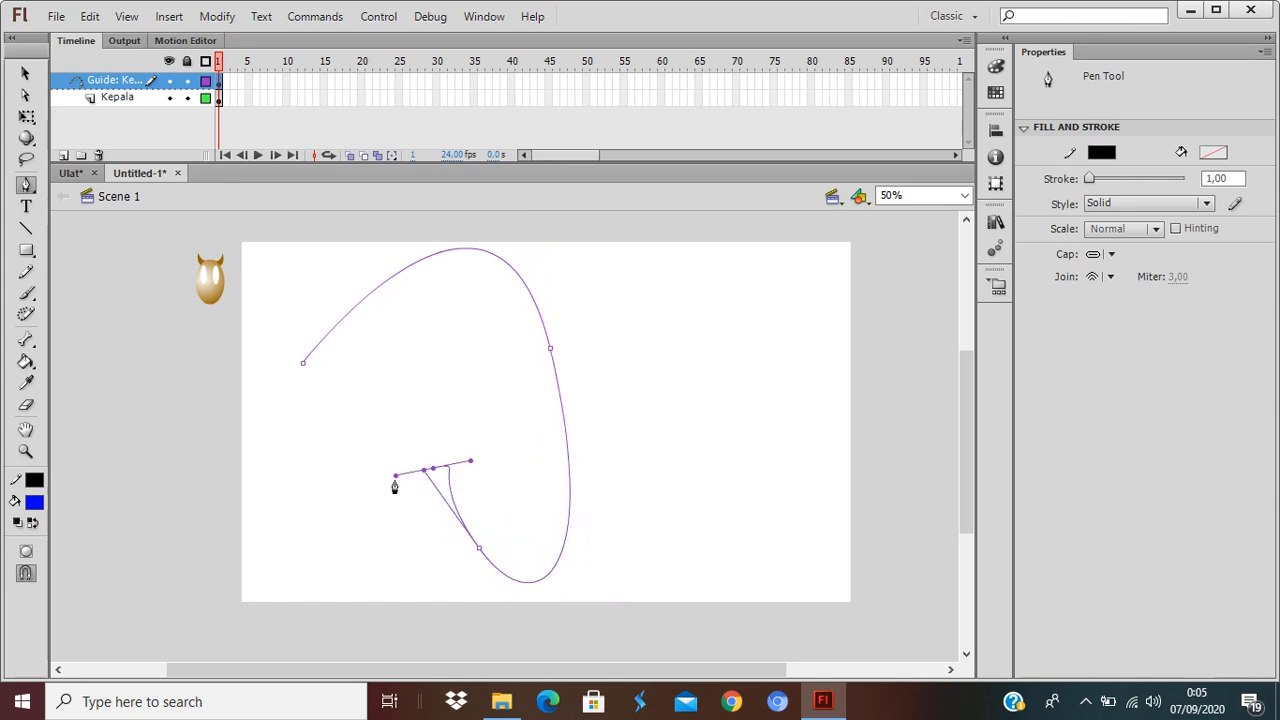
key("ctrl+z")
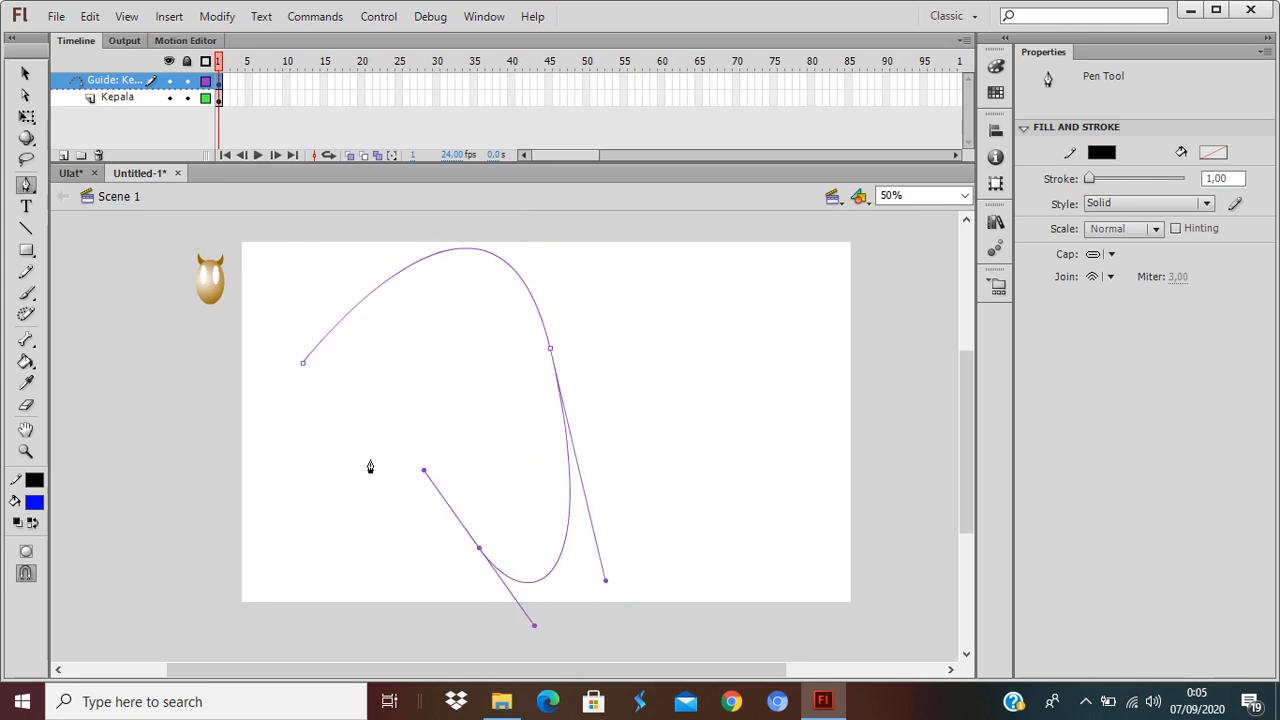
left_click_drag(340, 444, 255, 479)
left_click_drag(797, 417, 994, 49)
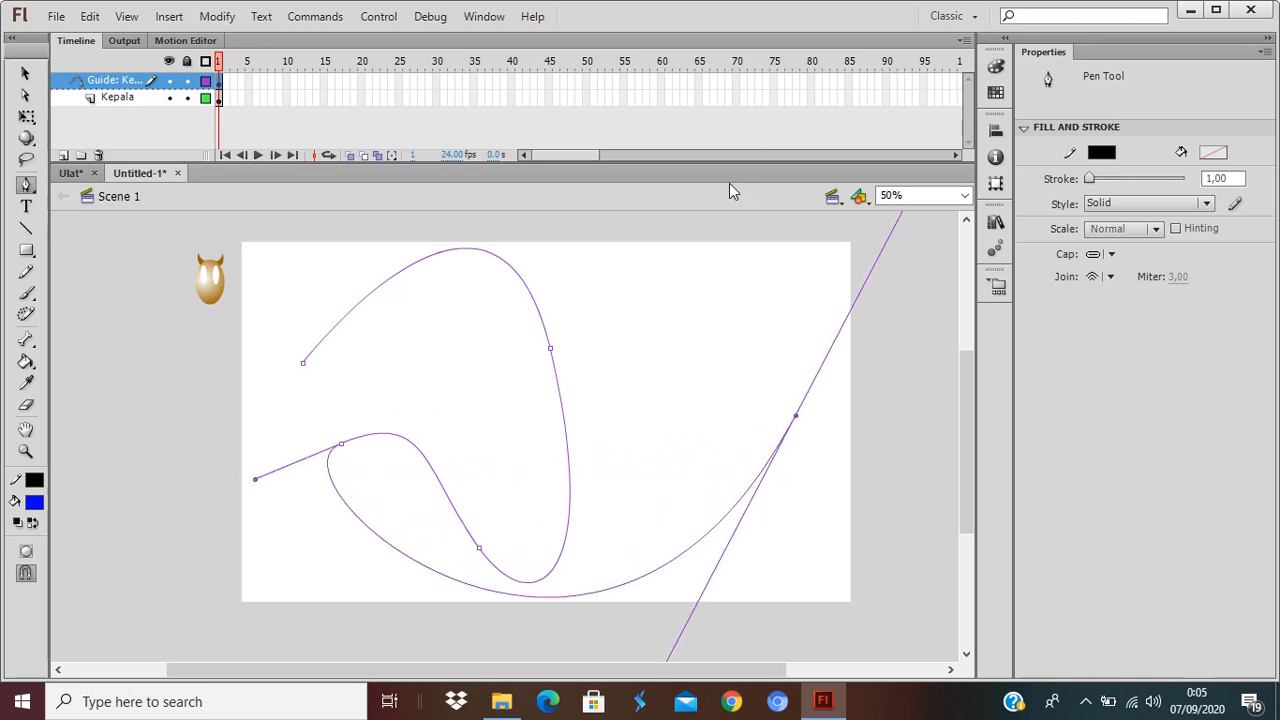
Step: Remove the last anchor's outgoing handle and extend the guide path in a curve to a point above the stage's upper right
left_click(792, 226)
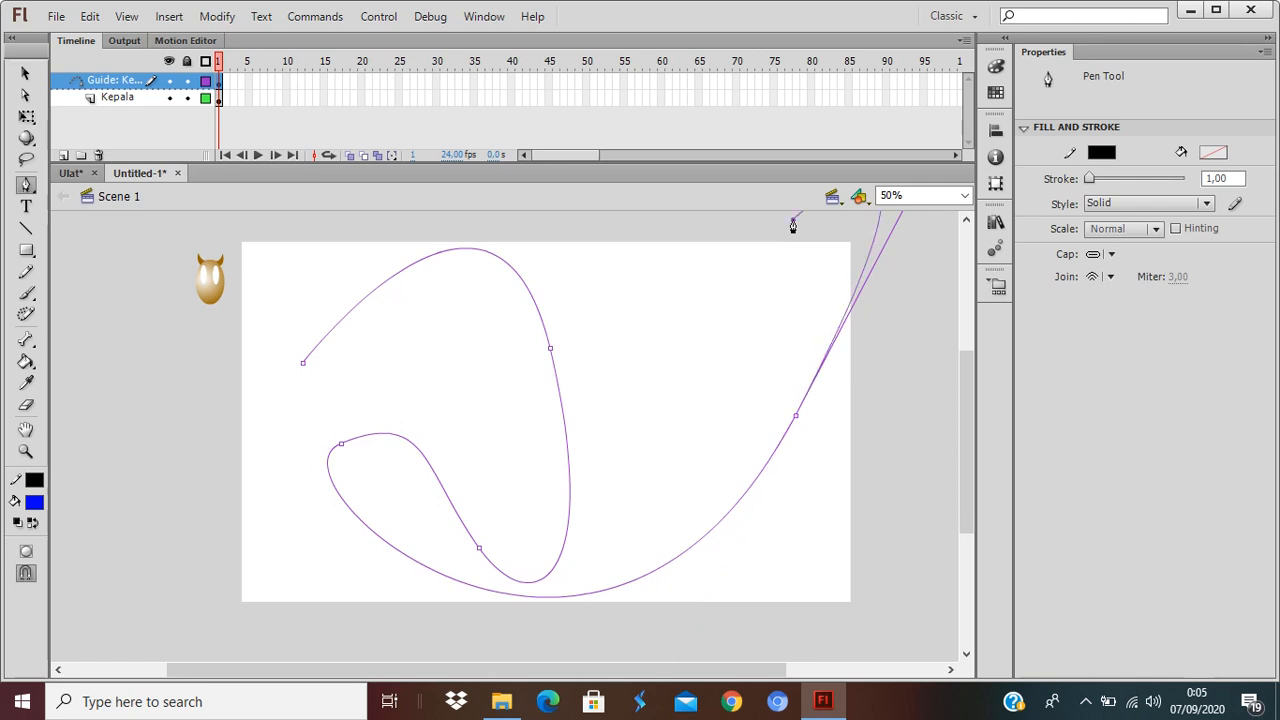
key("ctrl+z")
left_click(796, 418)
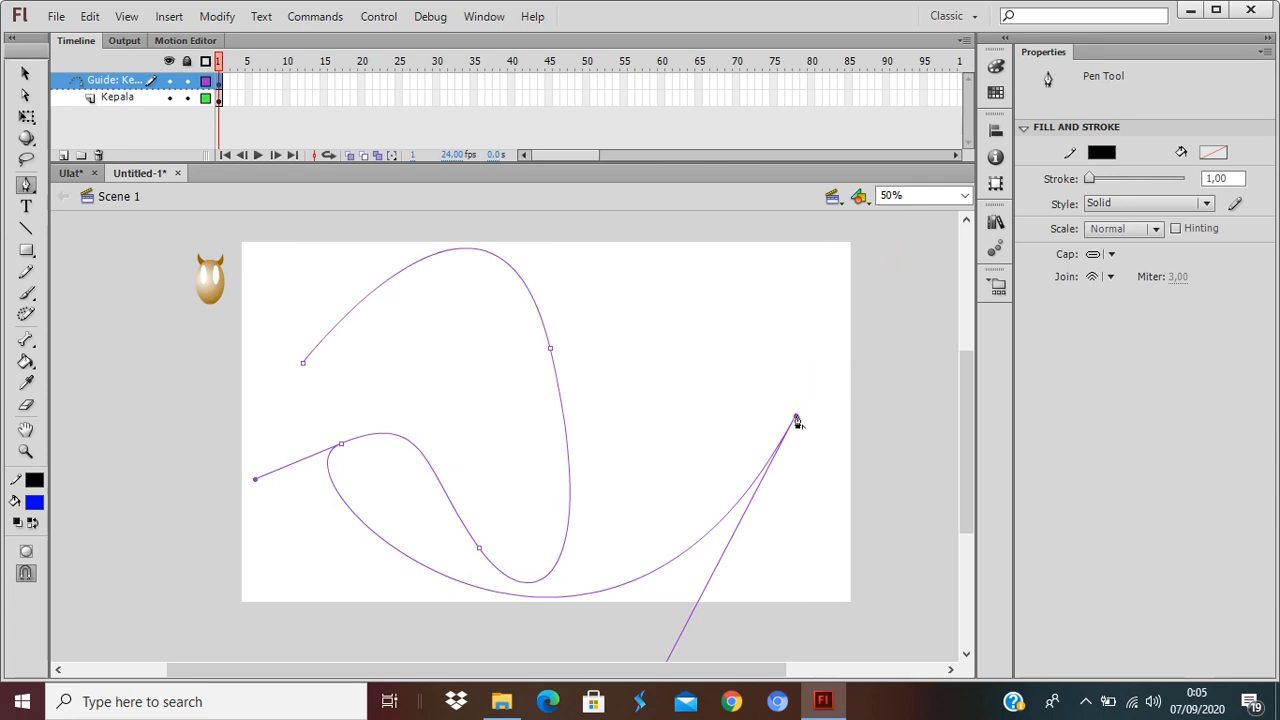
scroll(857, 409, "up", 2)
left_click_drag(800, 325, 714, 222)
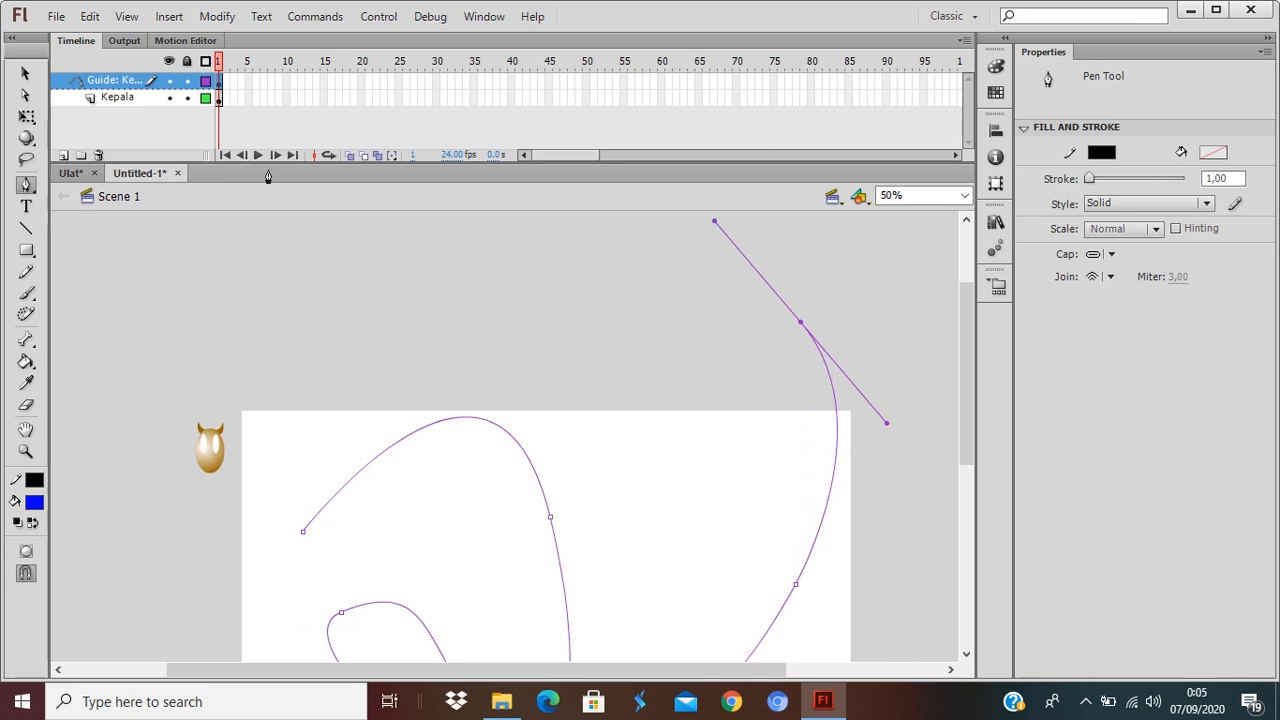
left_click(26, 74)
scroll(543, 331, "down", 3)
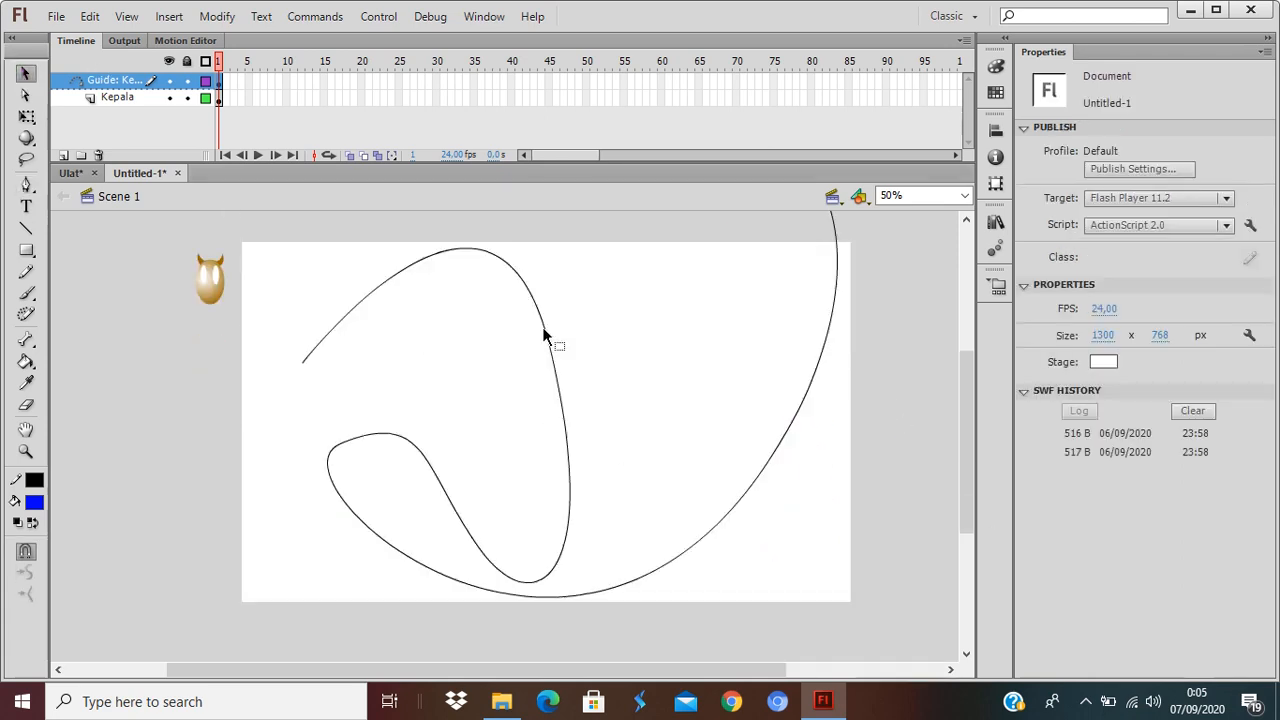
Step: Insert a keyframe at frame 96 of the Kepala layer
scroll(543, 331, "up", 2)
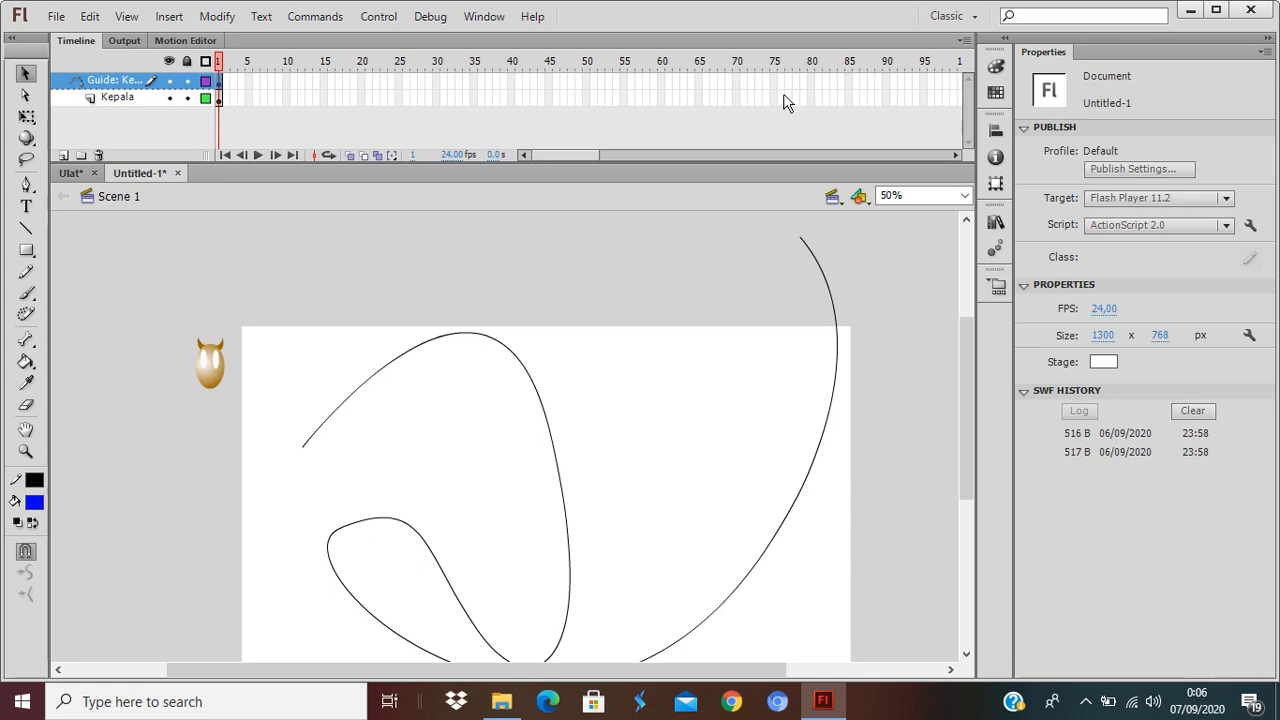
left_click_drag(578, 156, 593, 155)
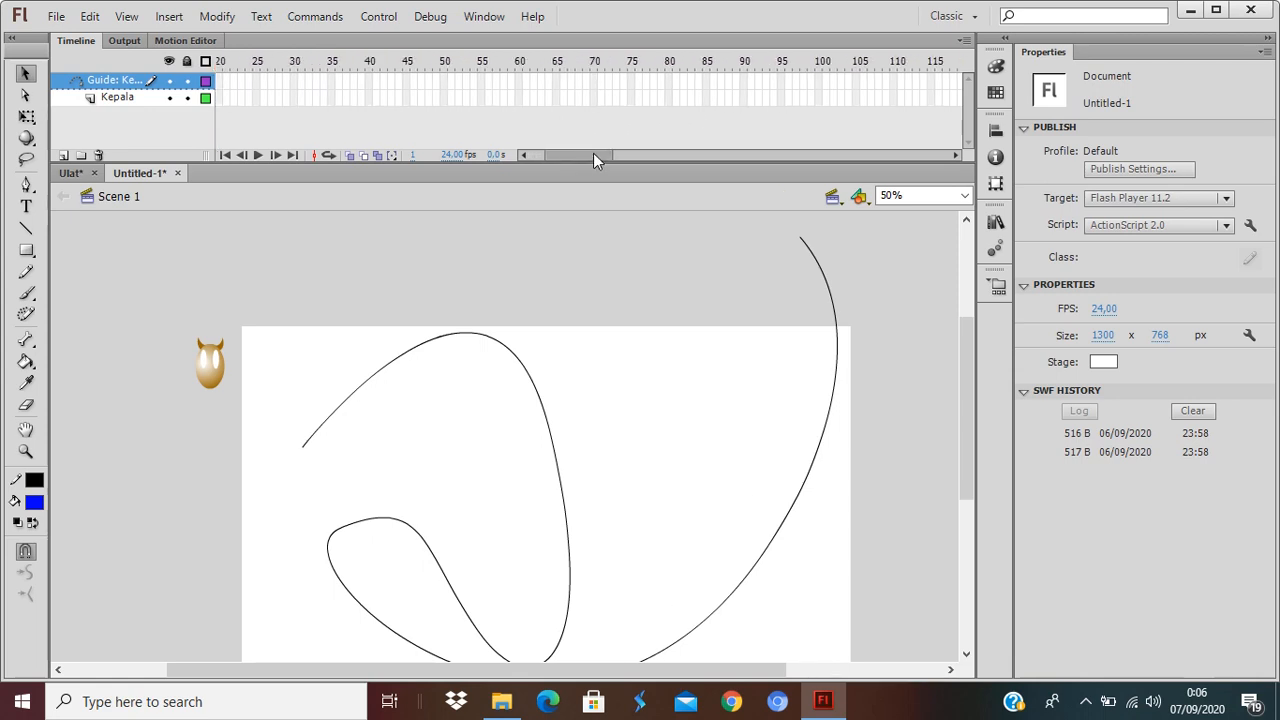
left_click(788, 98)
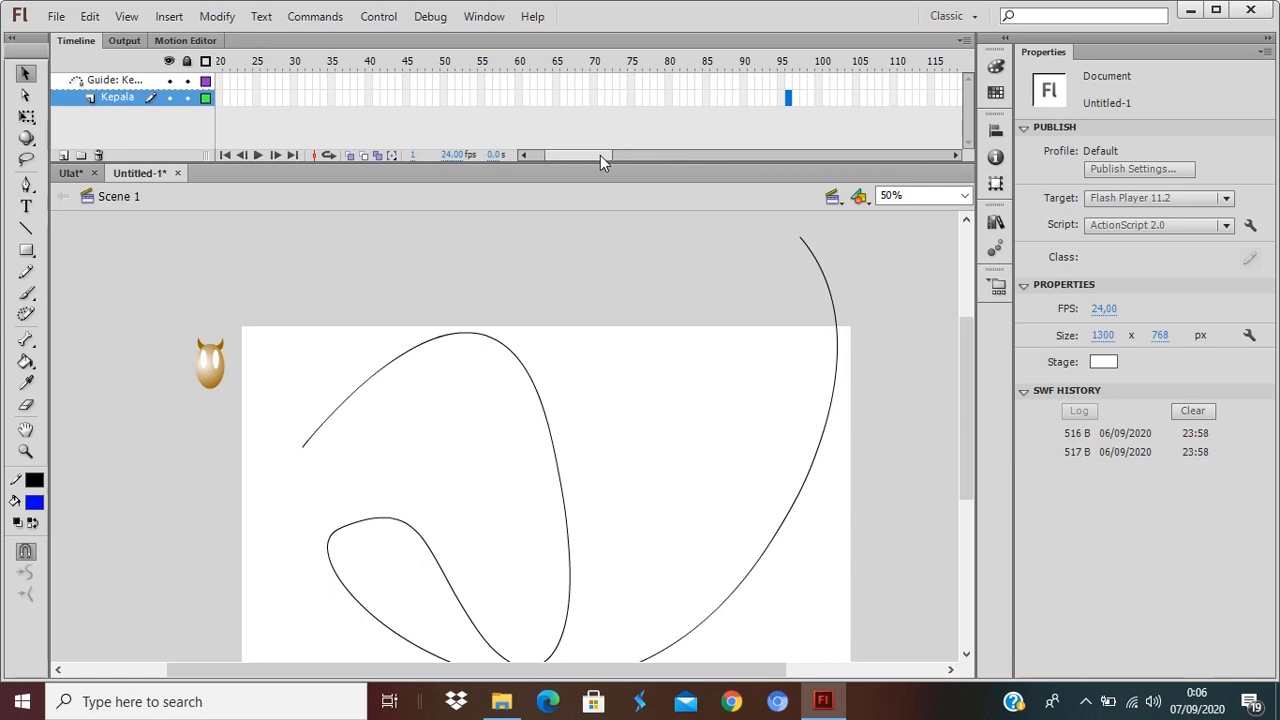
mouse_move(600, 155)
left_mouse_down()
mouse_move(572, 153)
mouse_move(602, 152)
mouse_move(588, 152)
left_mouse_up()
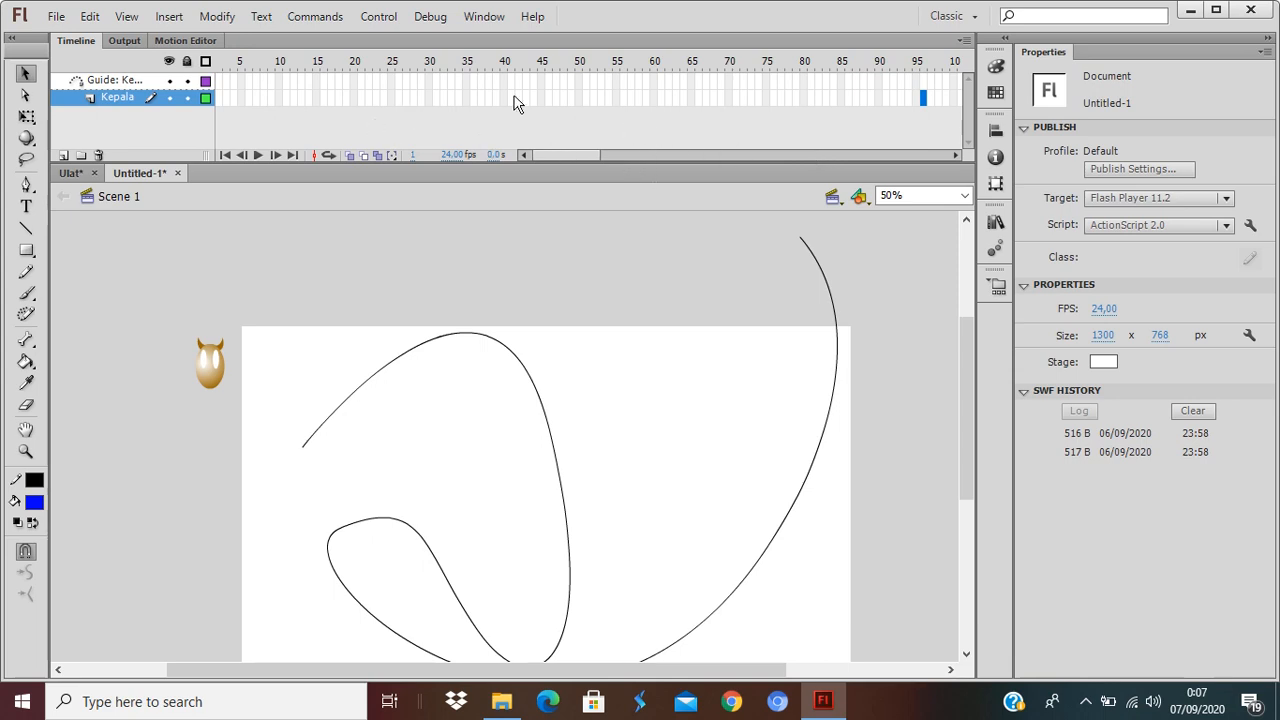
right_click(925, 101)
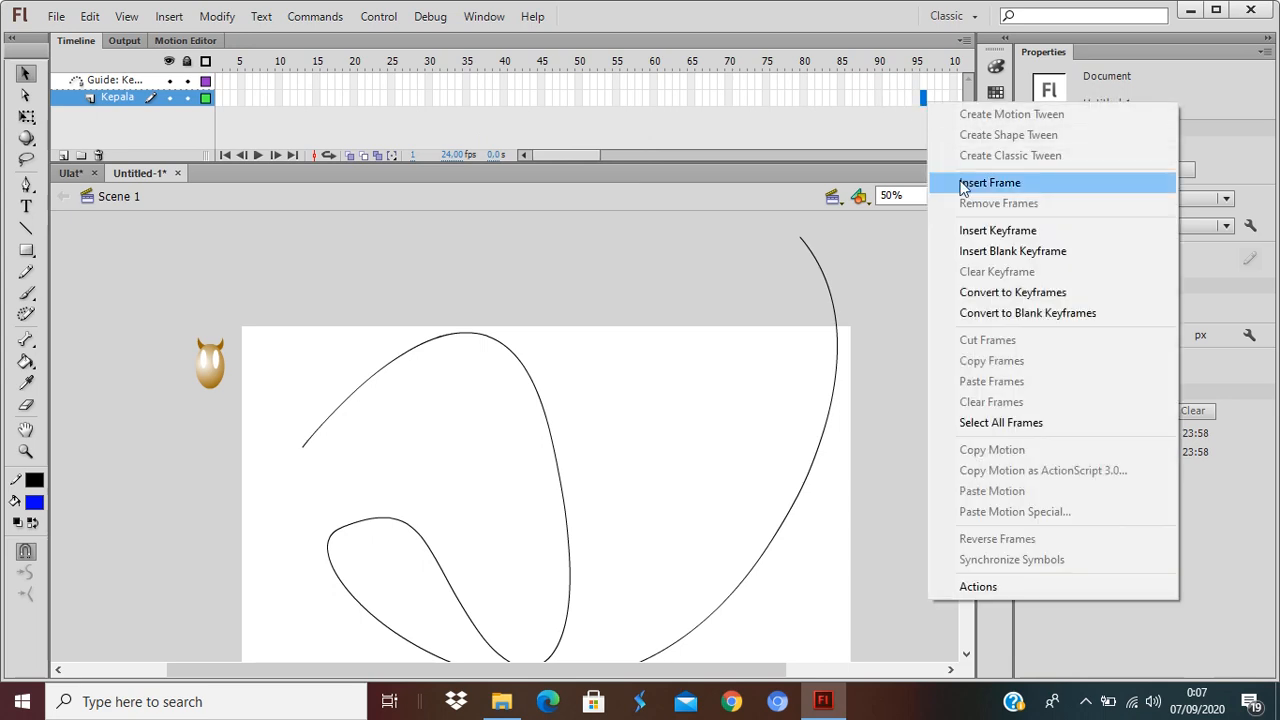
left_click(981, 240)
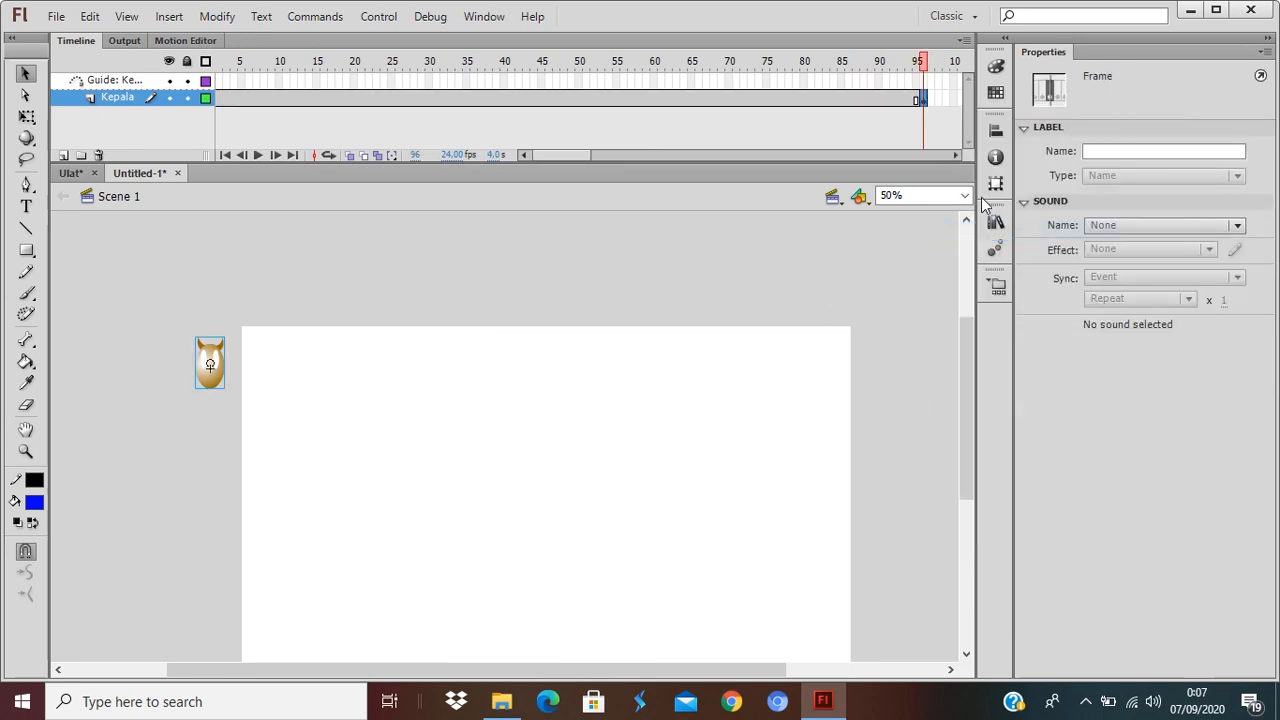
Step: Extend the guide layer to frame 96 by inserting a frame, dismissing the browser notifications in the way
left_click(922, 80)
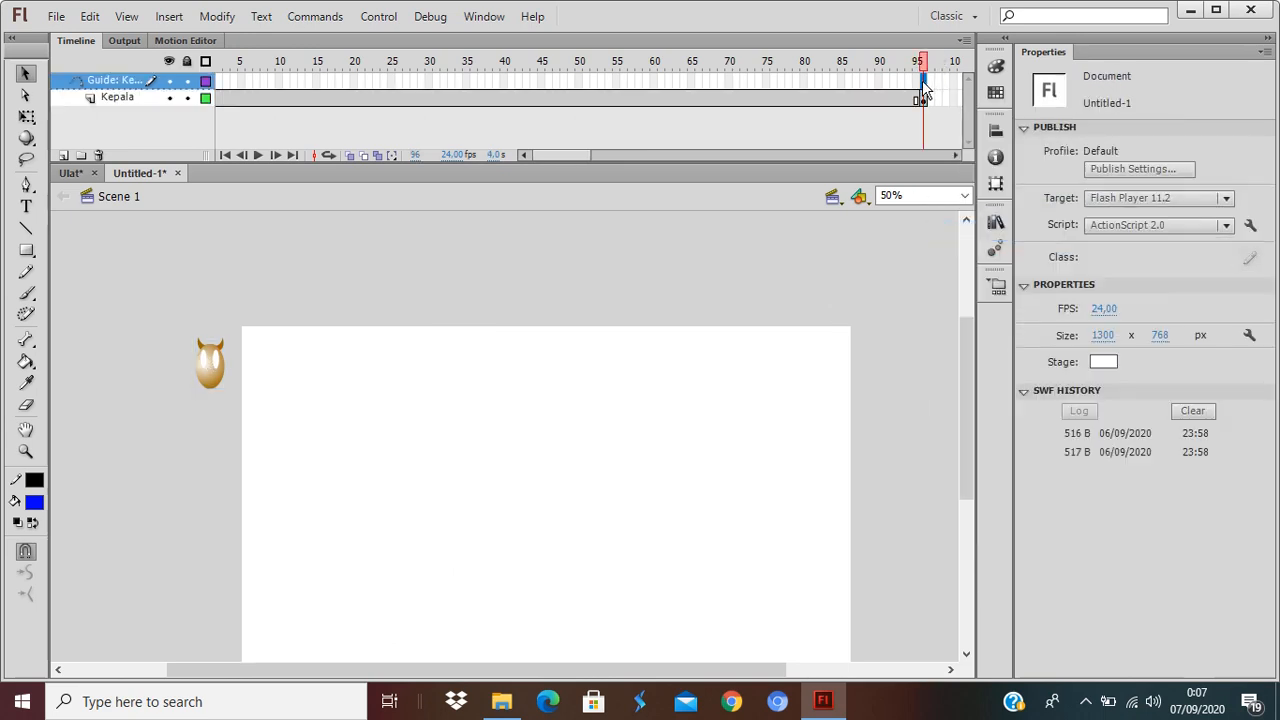
right_click(924, 88)
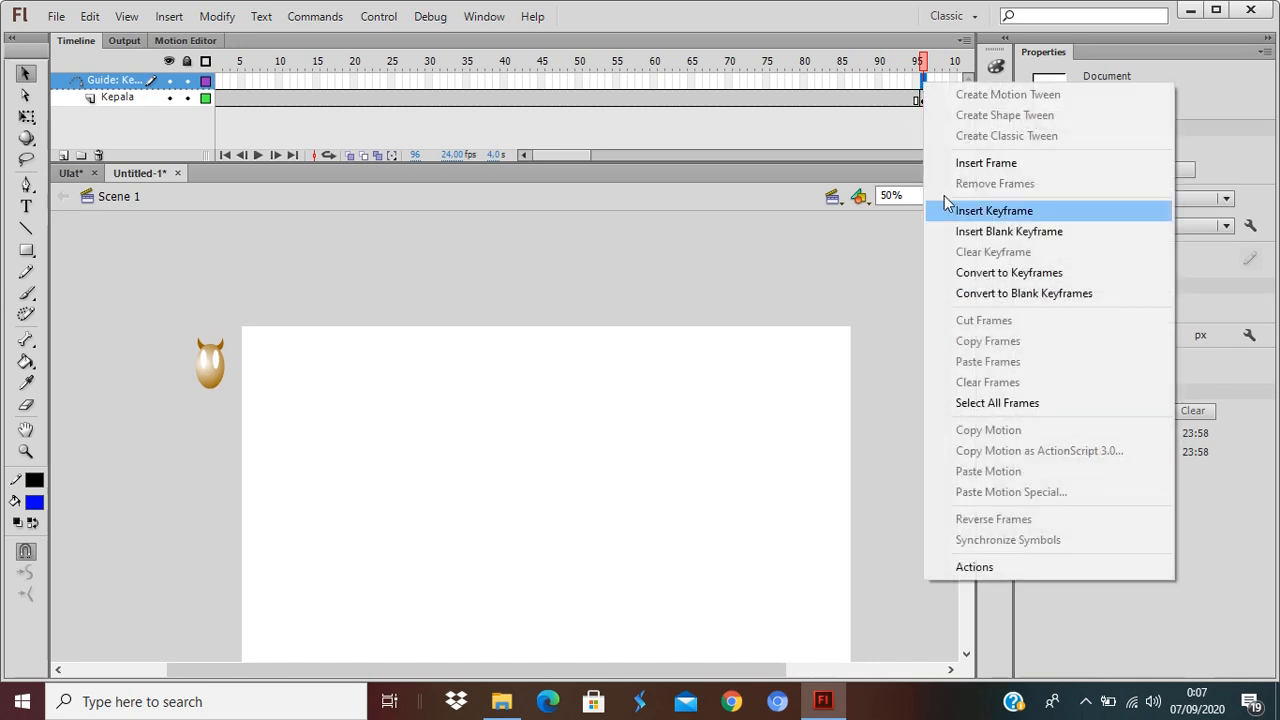
left_click(1062, 165)
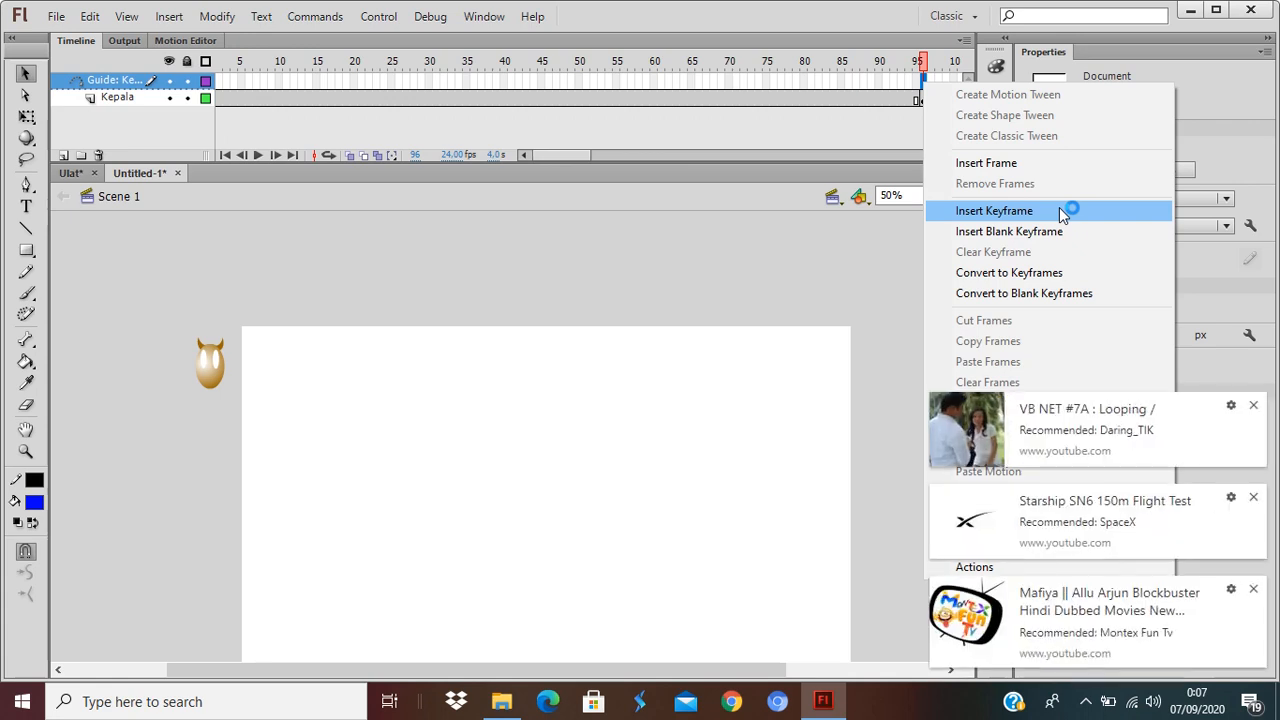
left_click(1253, 406)
left_click(1256, 500)
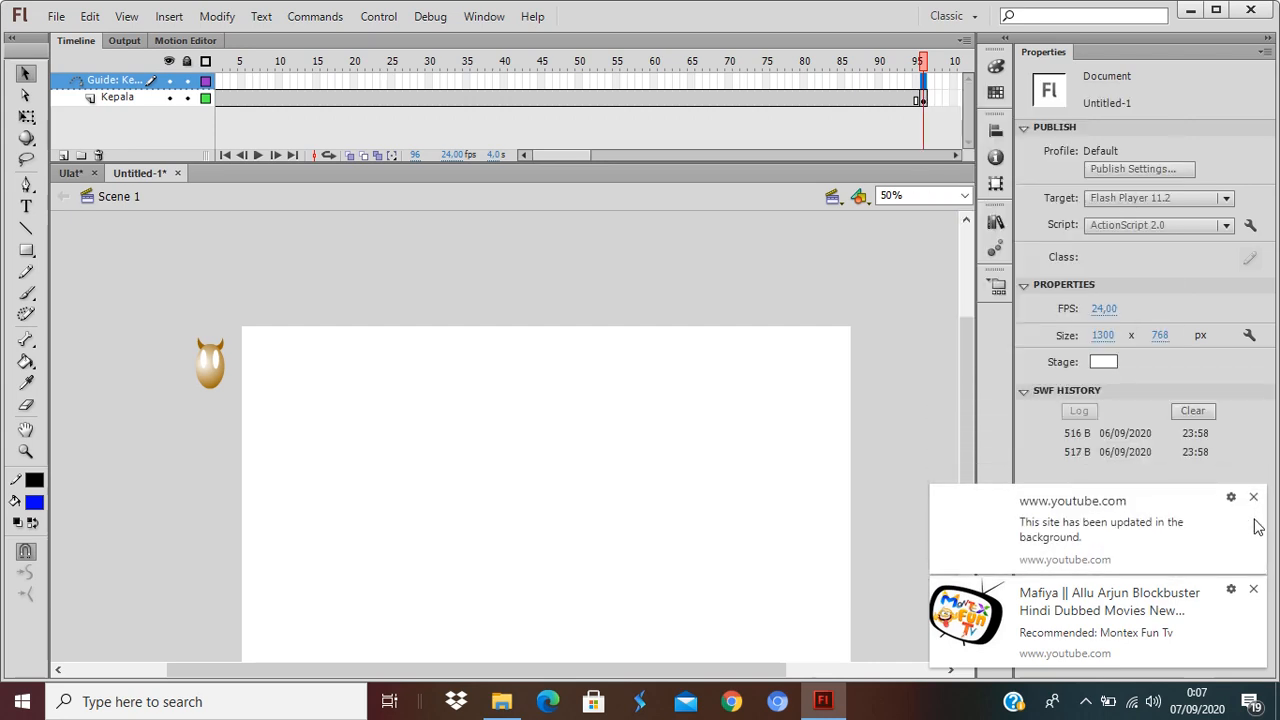
left_click(1255, 592)
left_click(1254, 589)
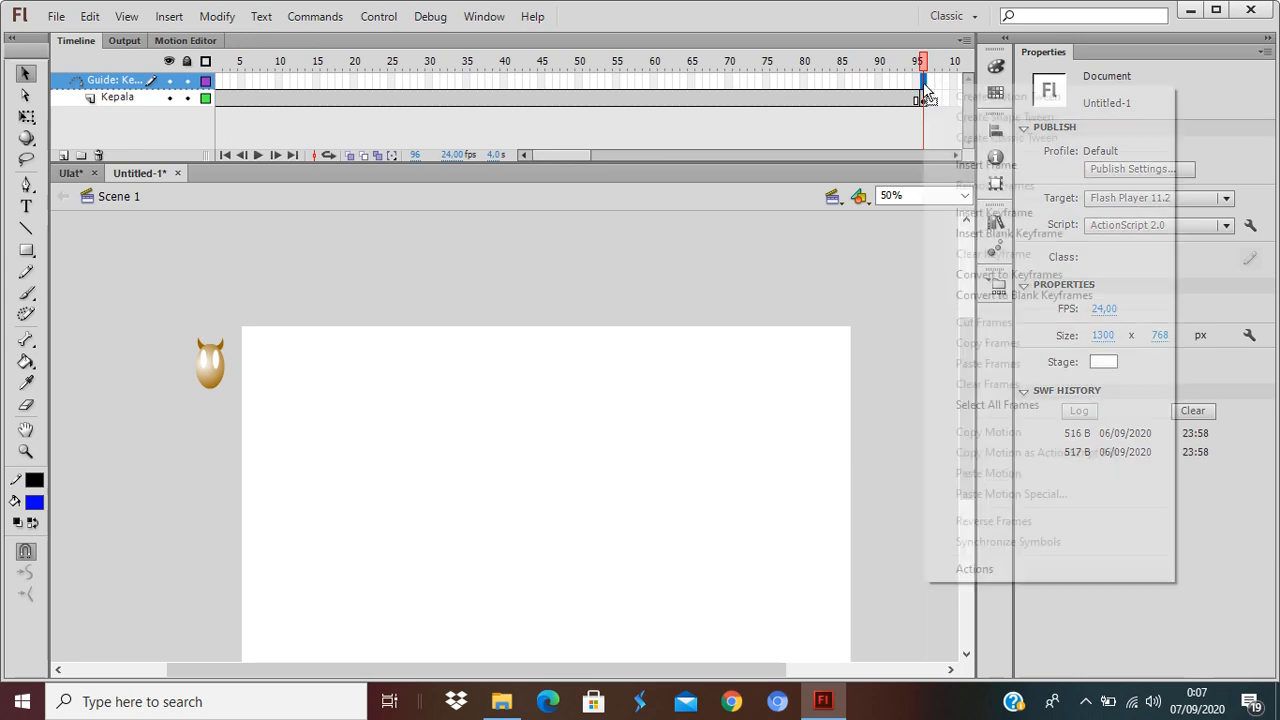
right_click(921, 97)
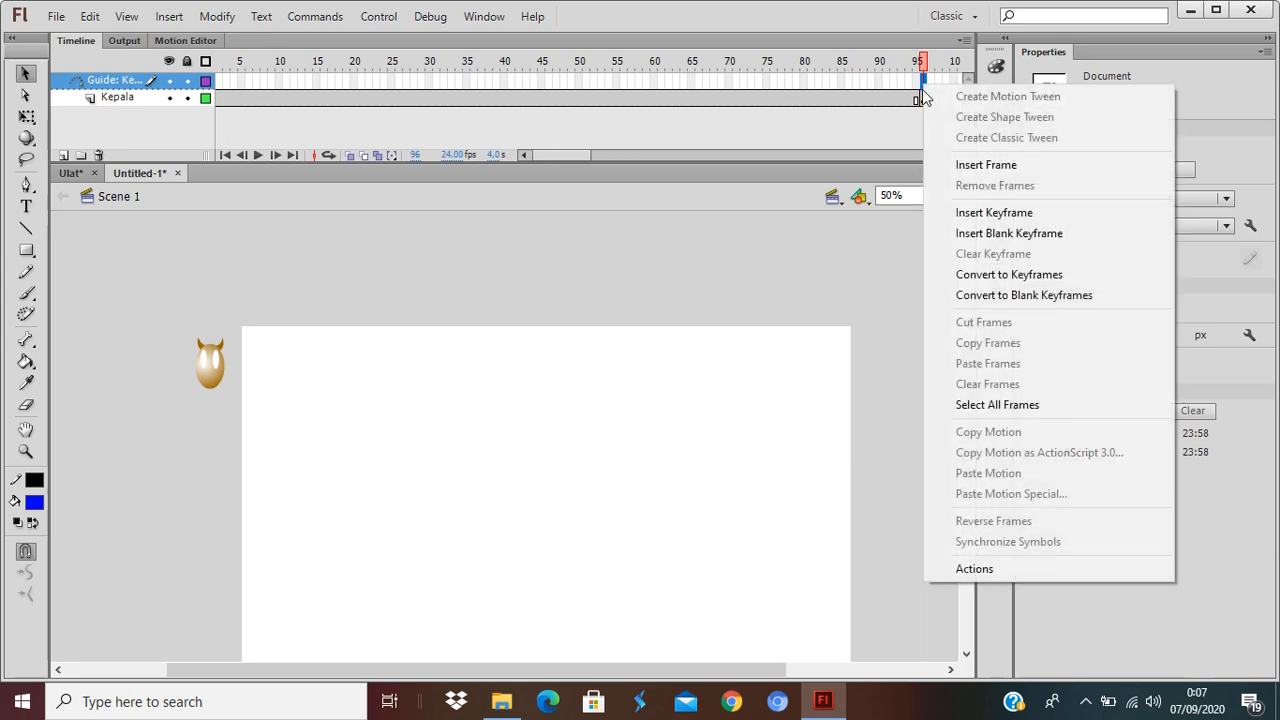
left_click(996, 175)
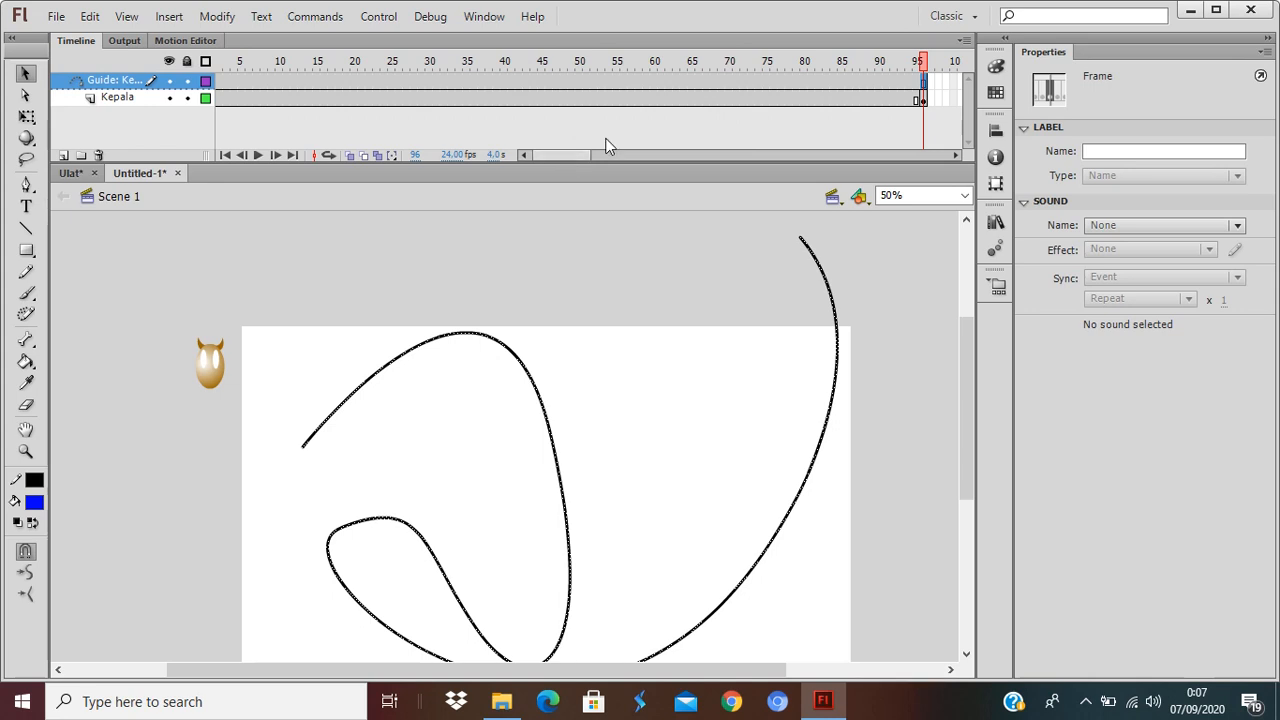
Step: Create a classic tween on the Kepala layer between its first keyframe and frame 96
right_click(716, 99)
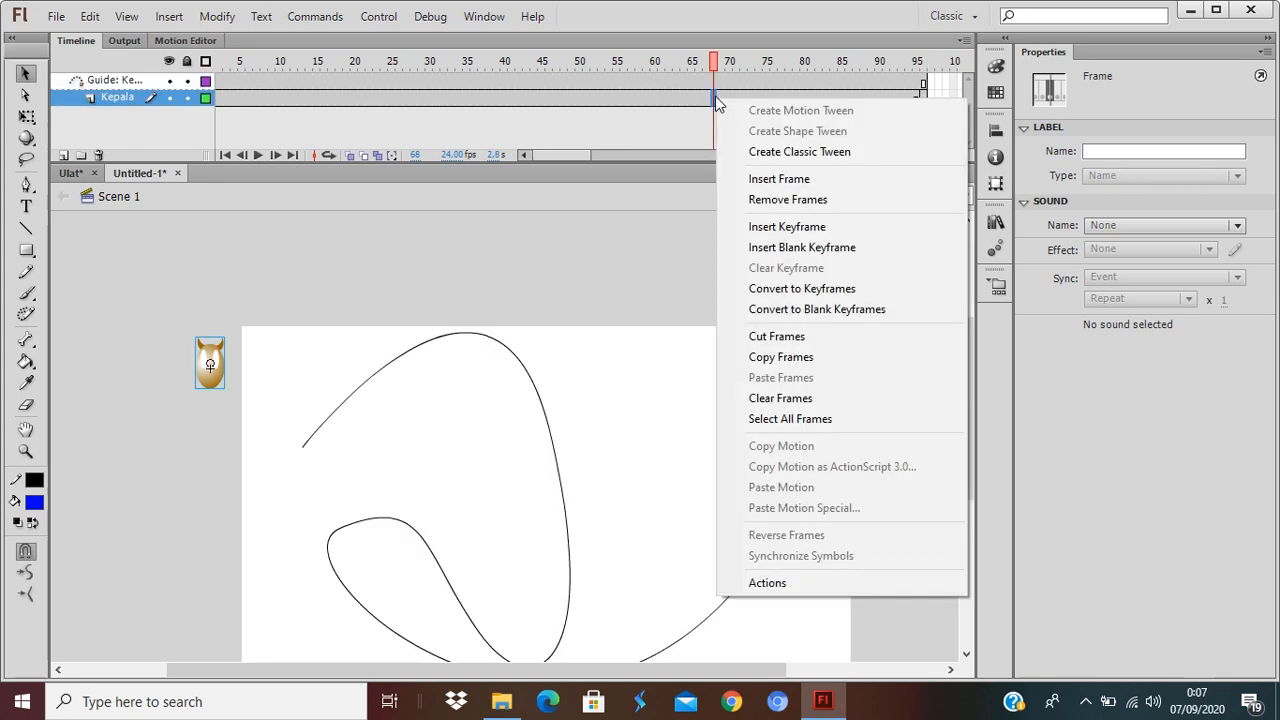
left_click(819, 158)
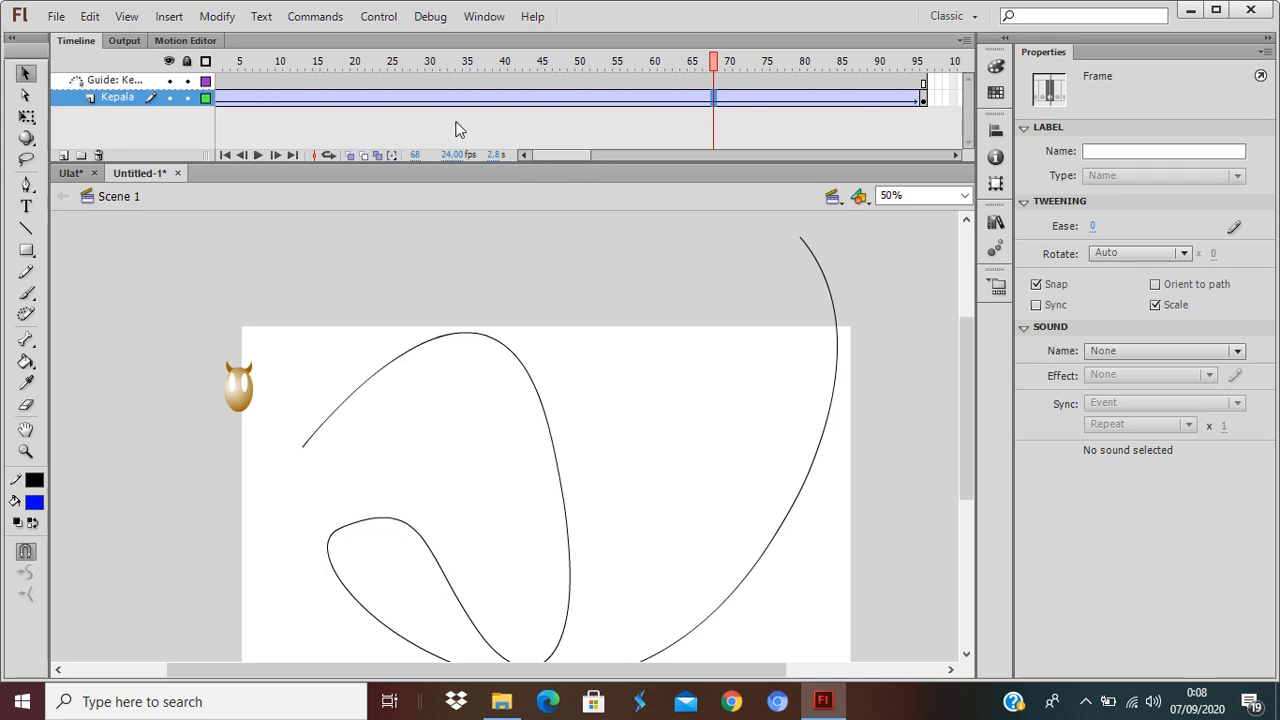
Step: At frame 1, snap the head onto the rising first arc of the guide path and rotate it clockwise to face along the curve
left_click_drag(576, 155, 567, 155)
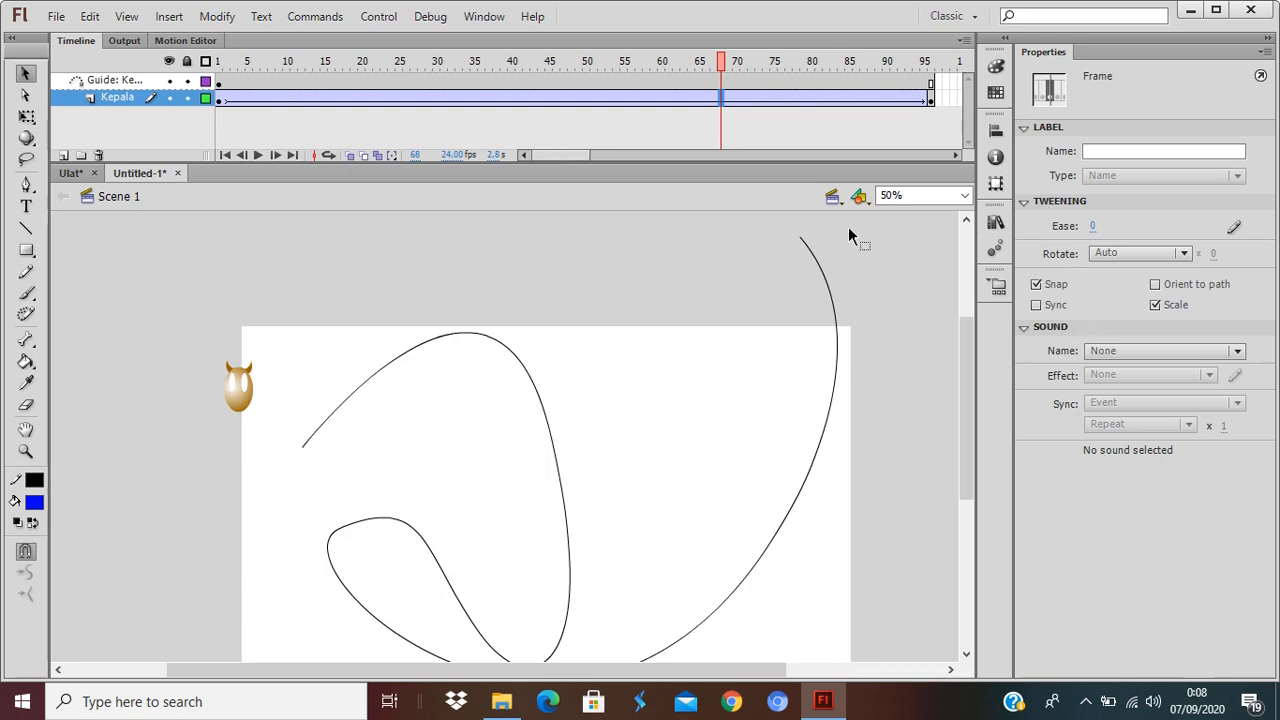
left_click(220, 98)
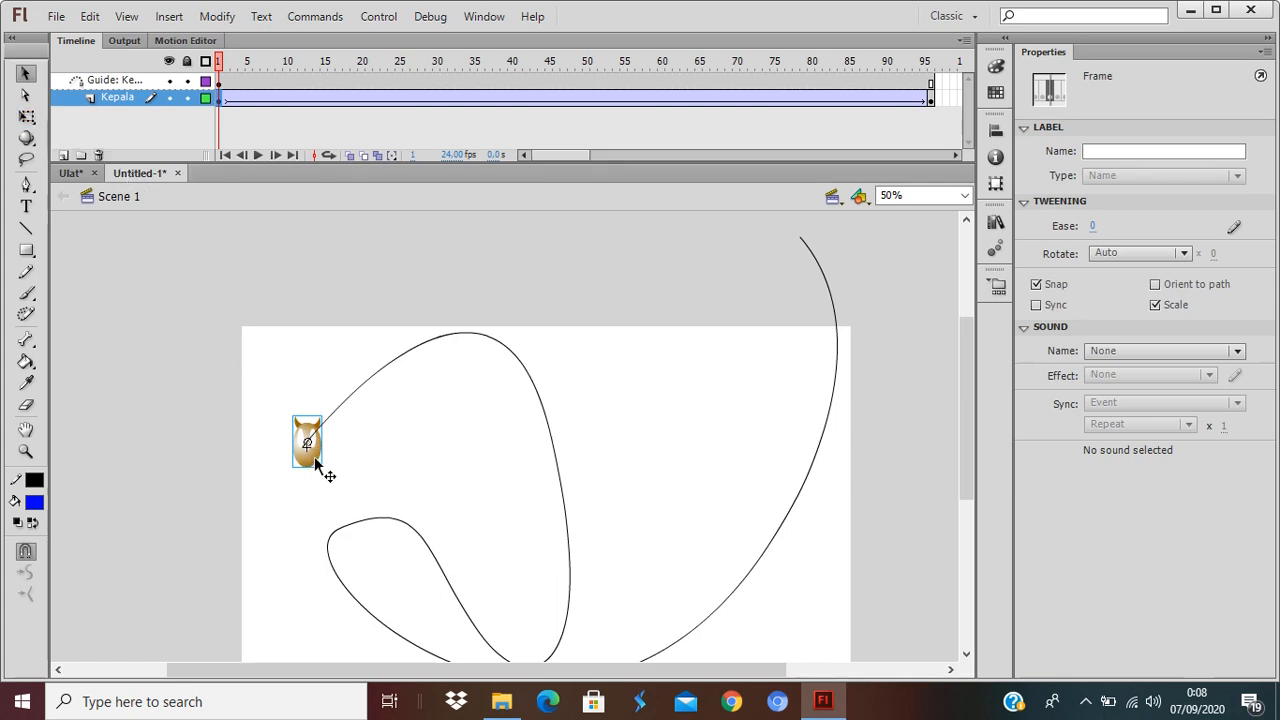
left_click_drag(314, 456, 411, 365)
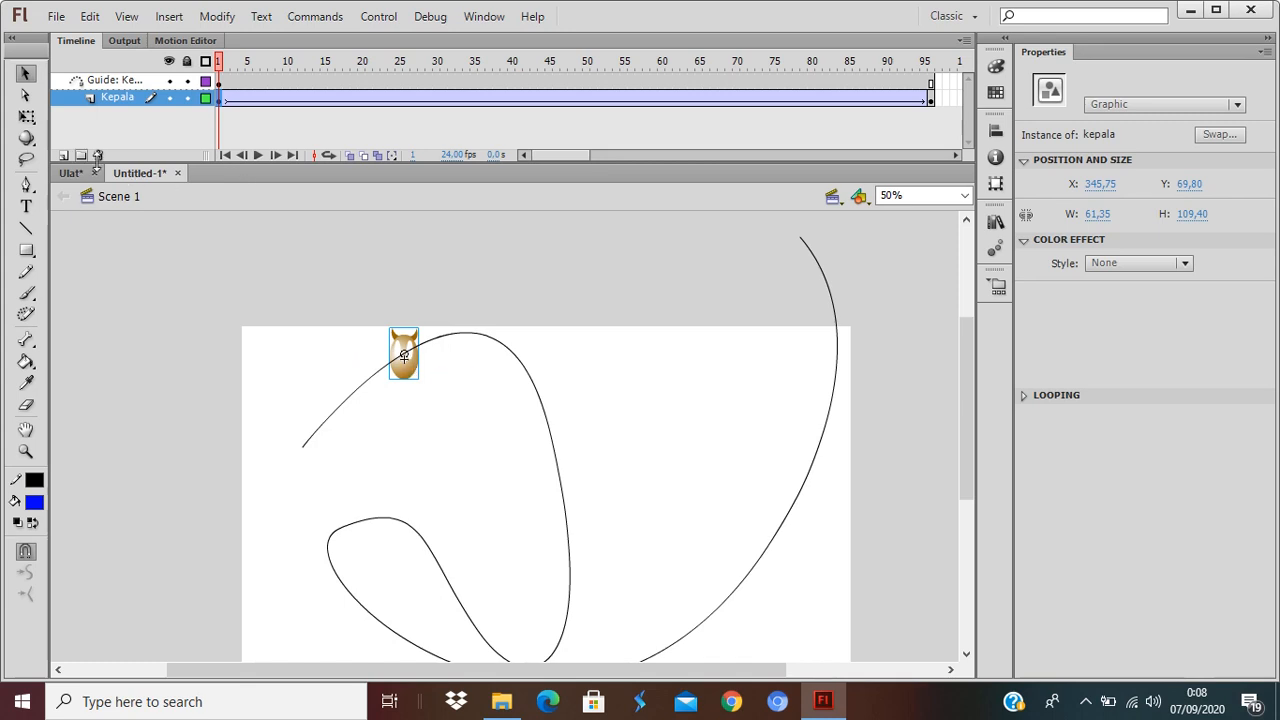
left_click(26, 116)
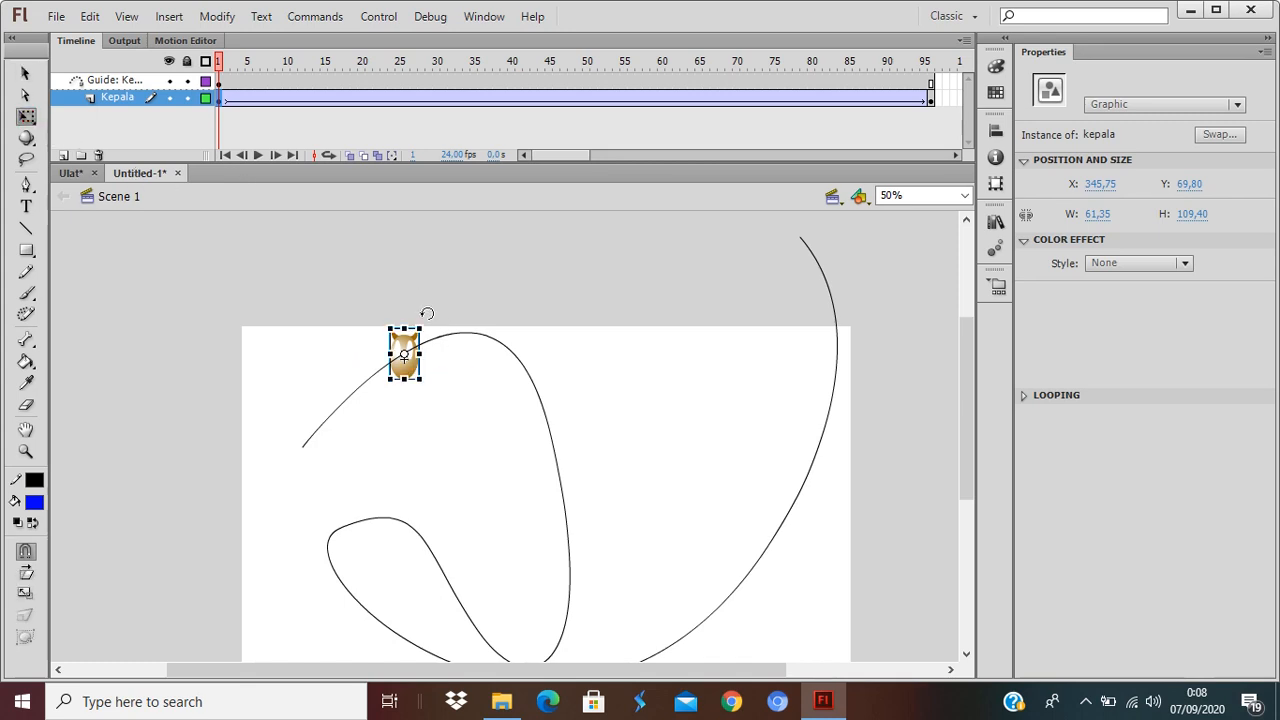
left_click_drag(427, 315, 450, 336)
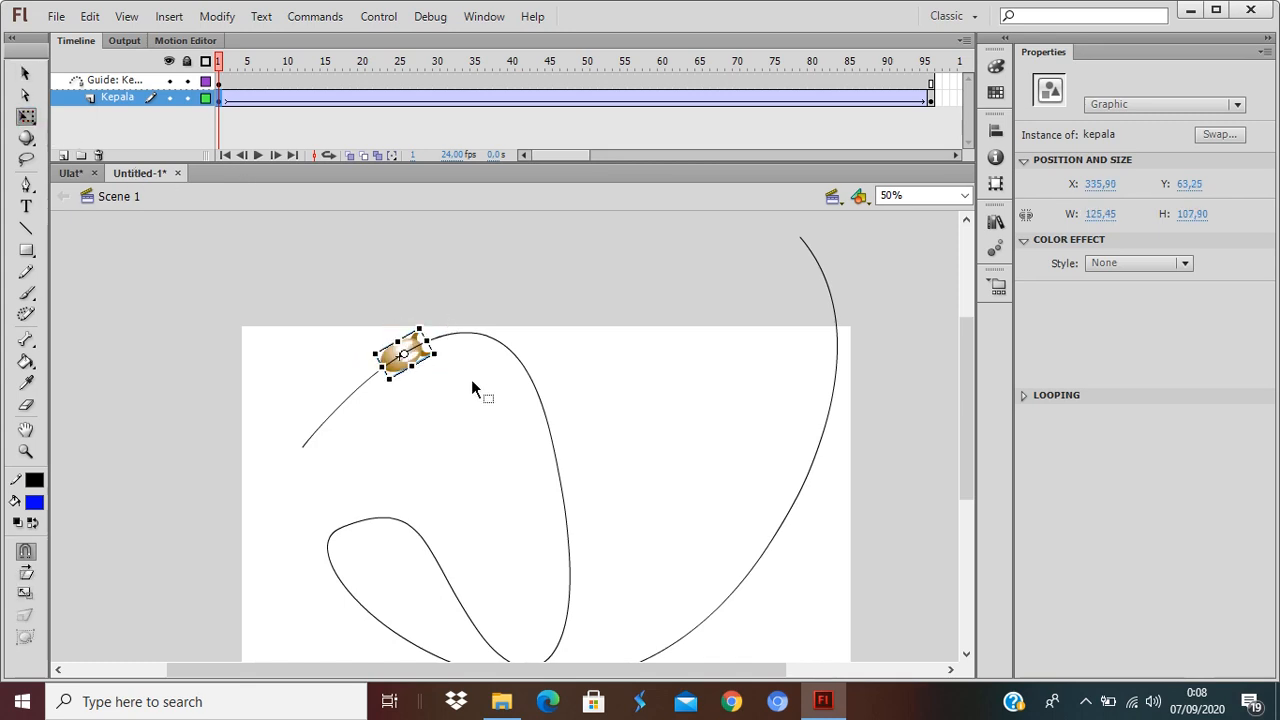
Step: At frame 96, snap the head onto the guide path's end above the stage and rotate it counterclockwise to line up with the path
left_click(25, 73)
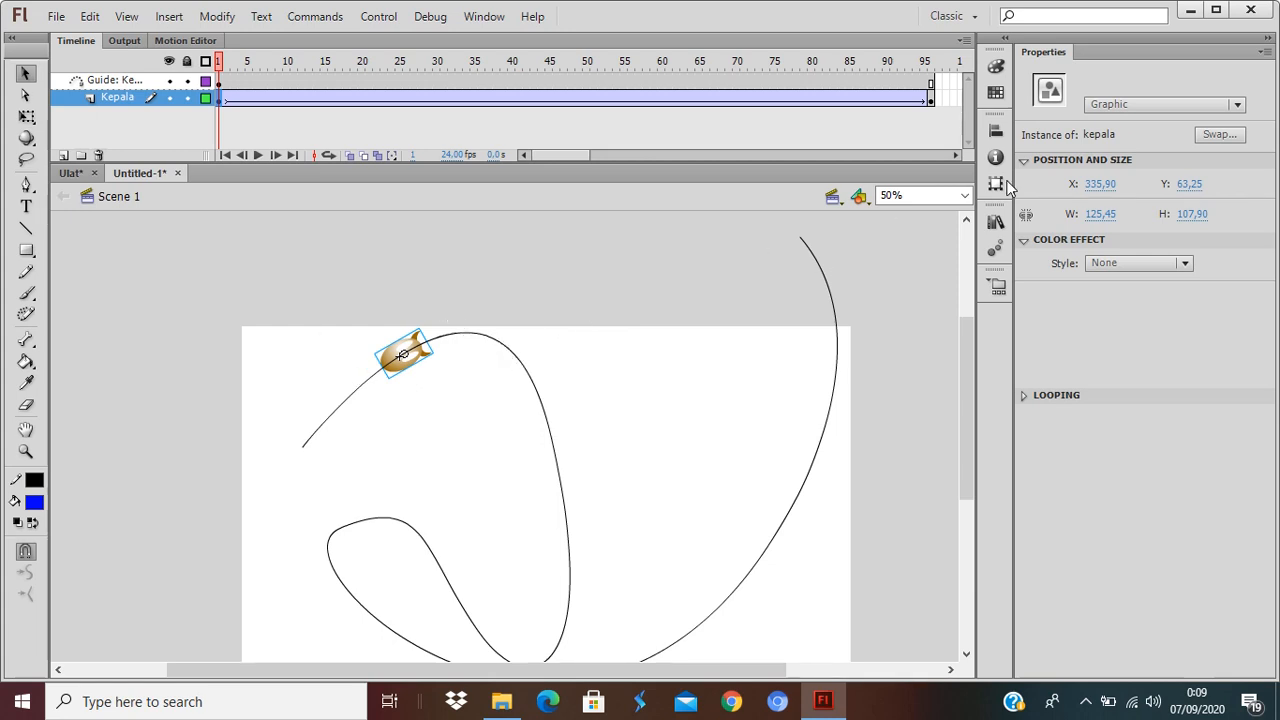
left_click(931, 99)
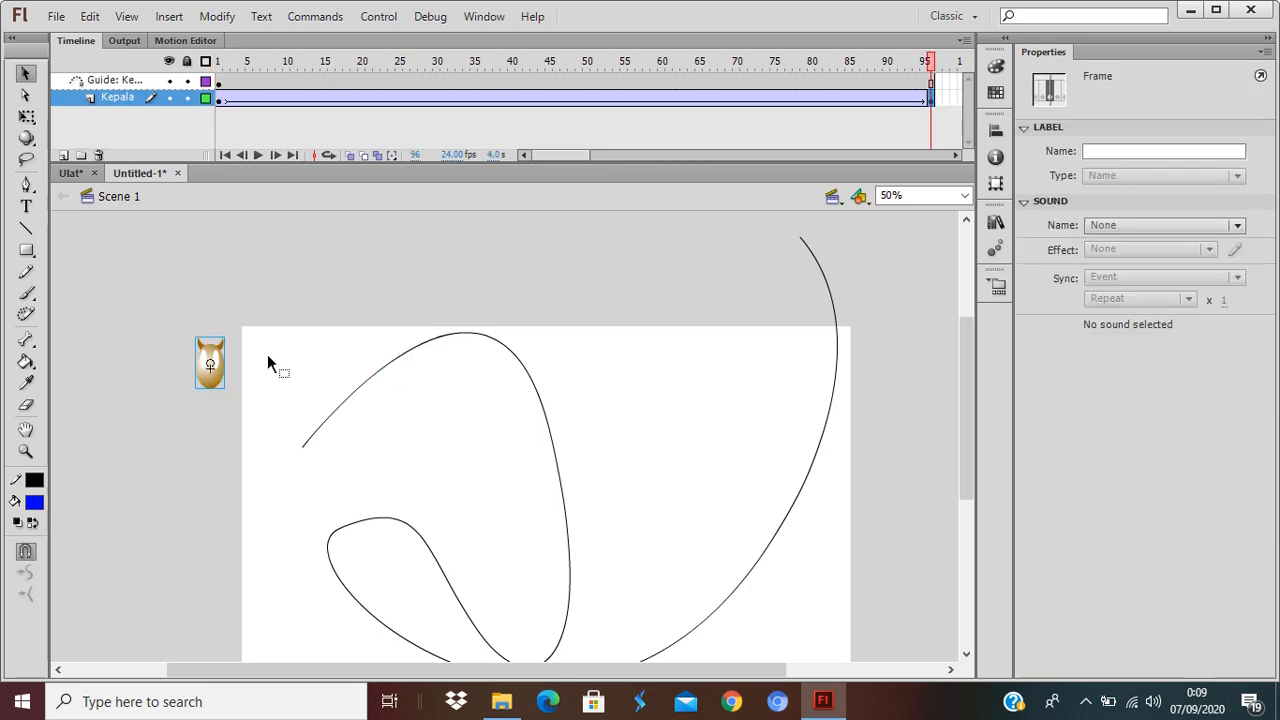
left_click_drag(212, 390, 808, 273)
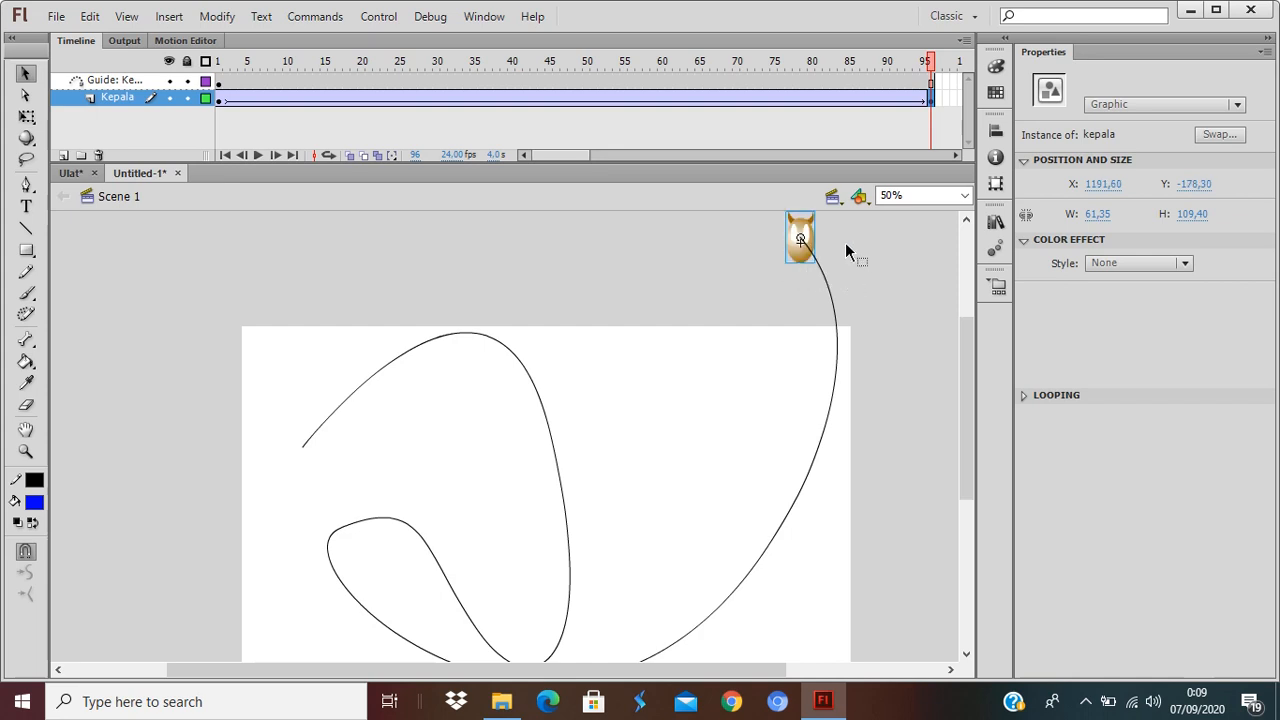
left_click(27, 116)
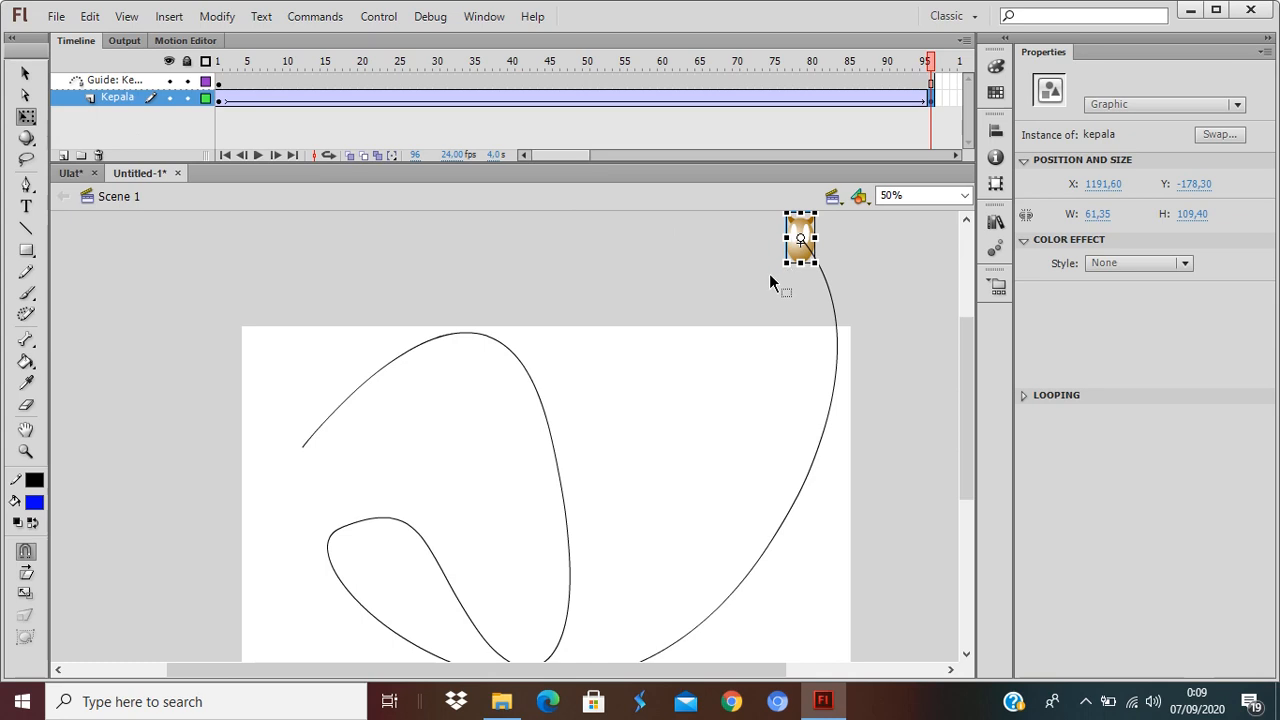
left_click_drag(778, 270, 798, 272)
left_click(868, 284)
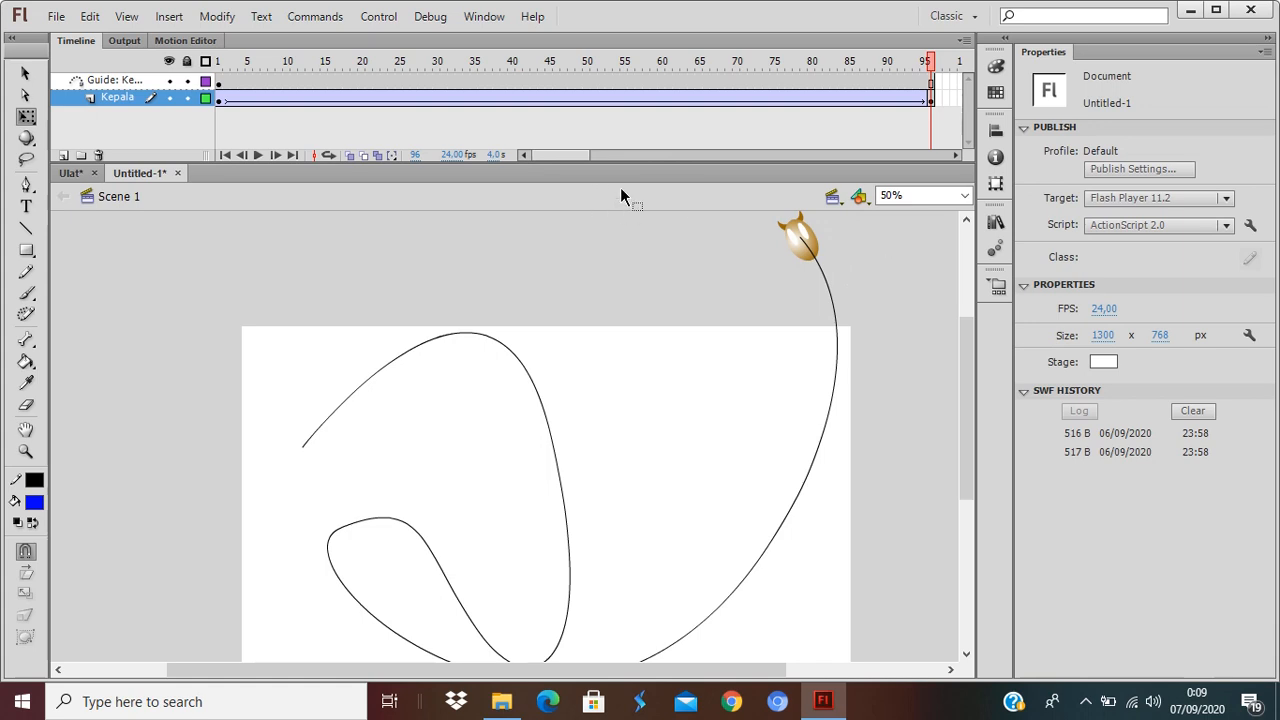
Step: Preview several frames of the Kepala tween to check how the head travels along the guide path
left_click_drag(240, 62, 289, 44)
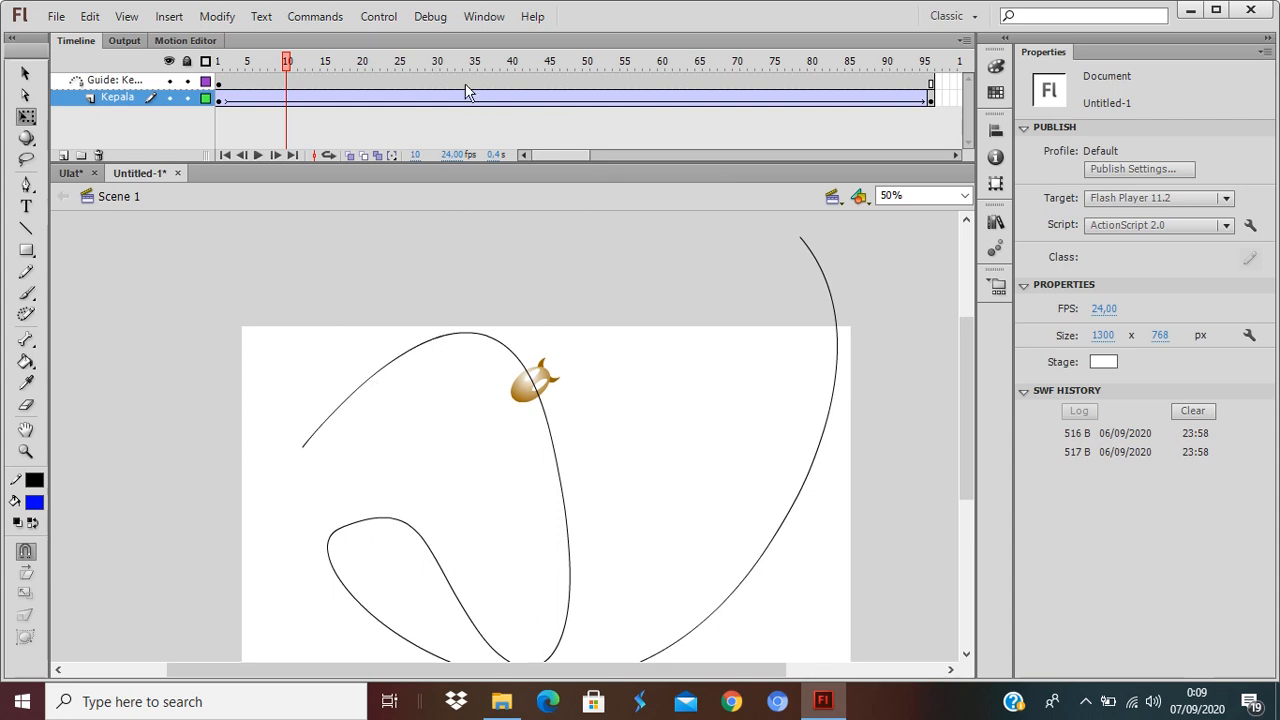
left_click(431, 101)
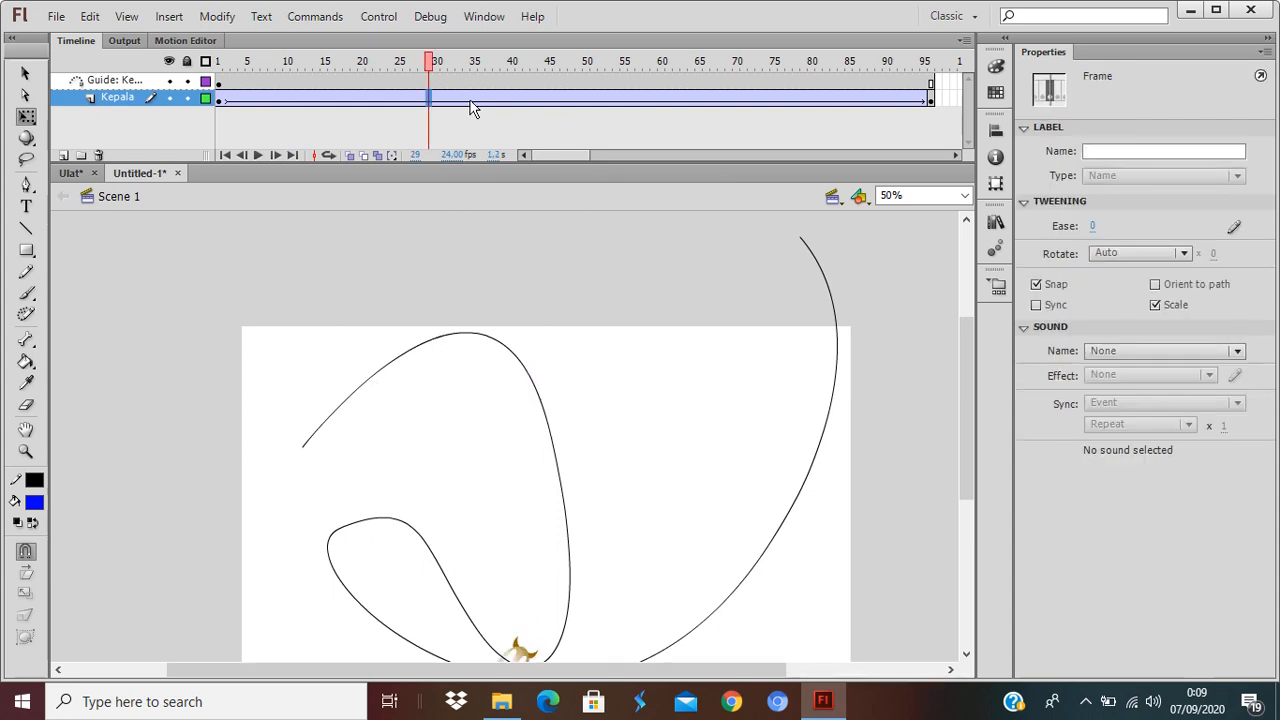
left_click(473, 101)
left_click(533, 97)
left_click(585, 95)
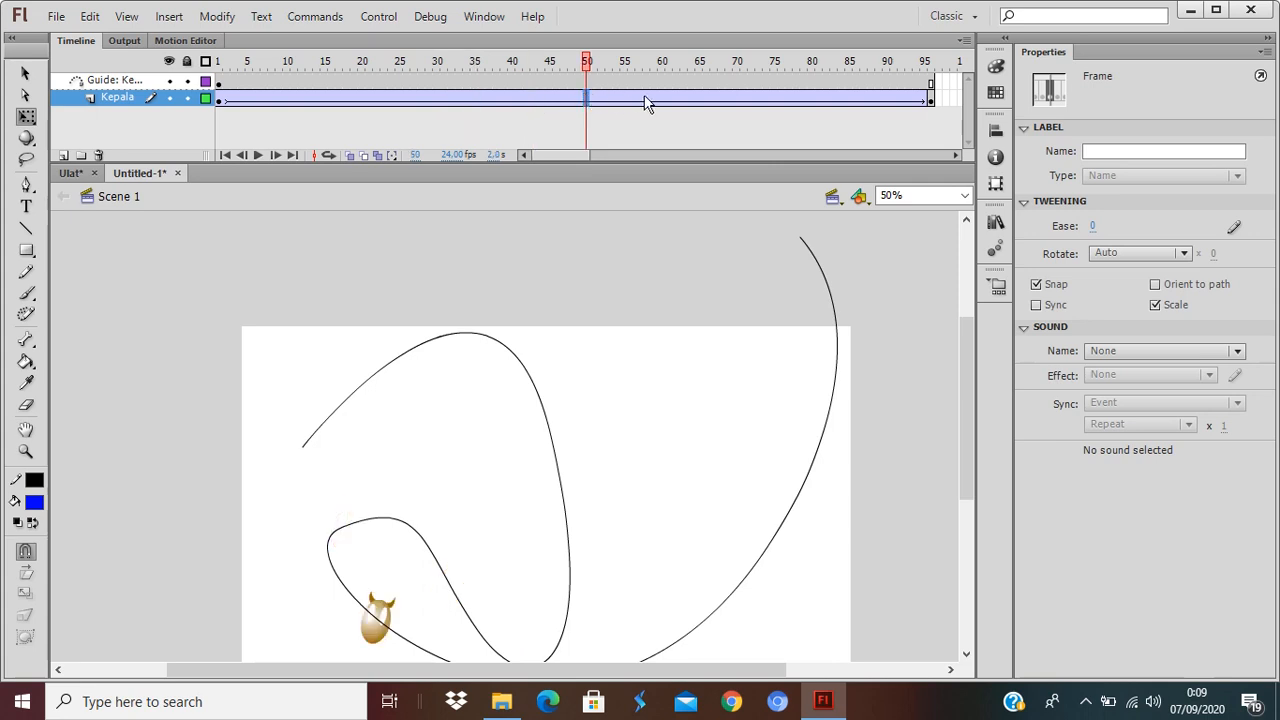
left_click(646, 98)
Step: Turn on Orient to path for the Kepala tween and scrub from frame 1 to 96 to check the head's rotation
left_click(549, 98)
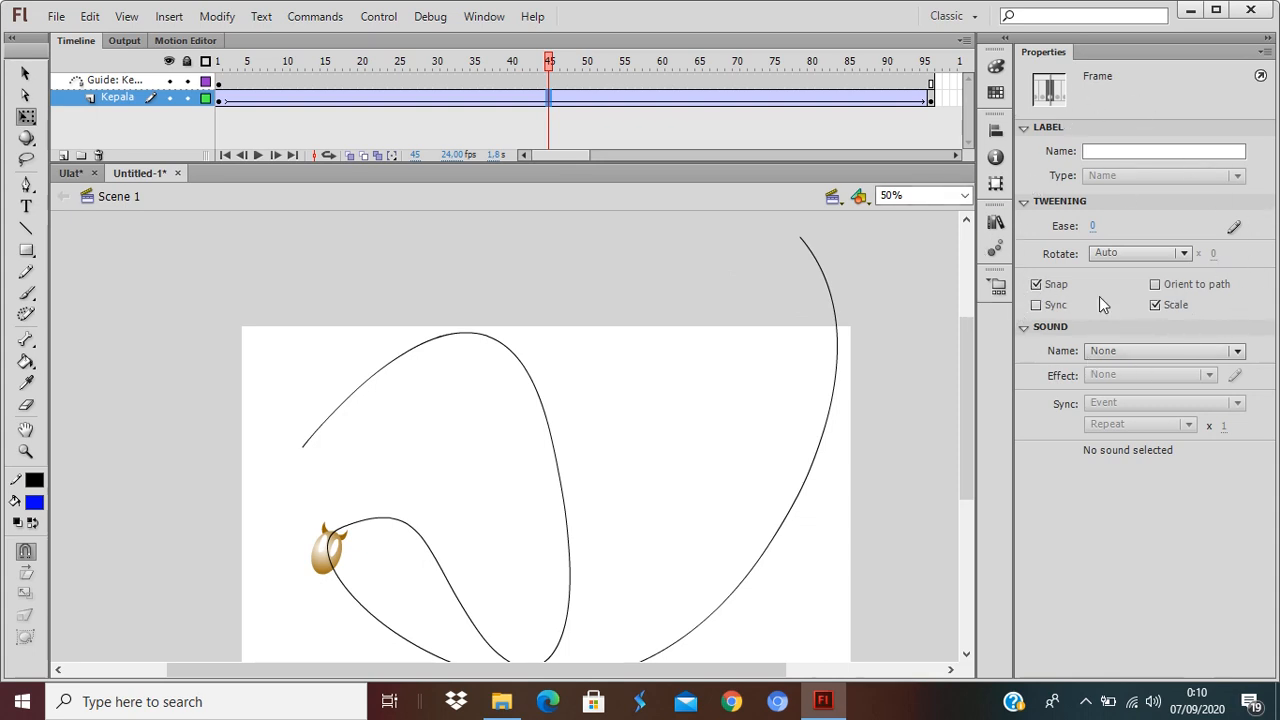
left_click(1198, 285)
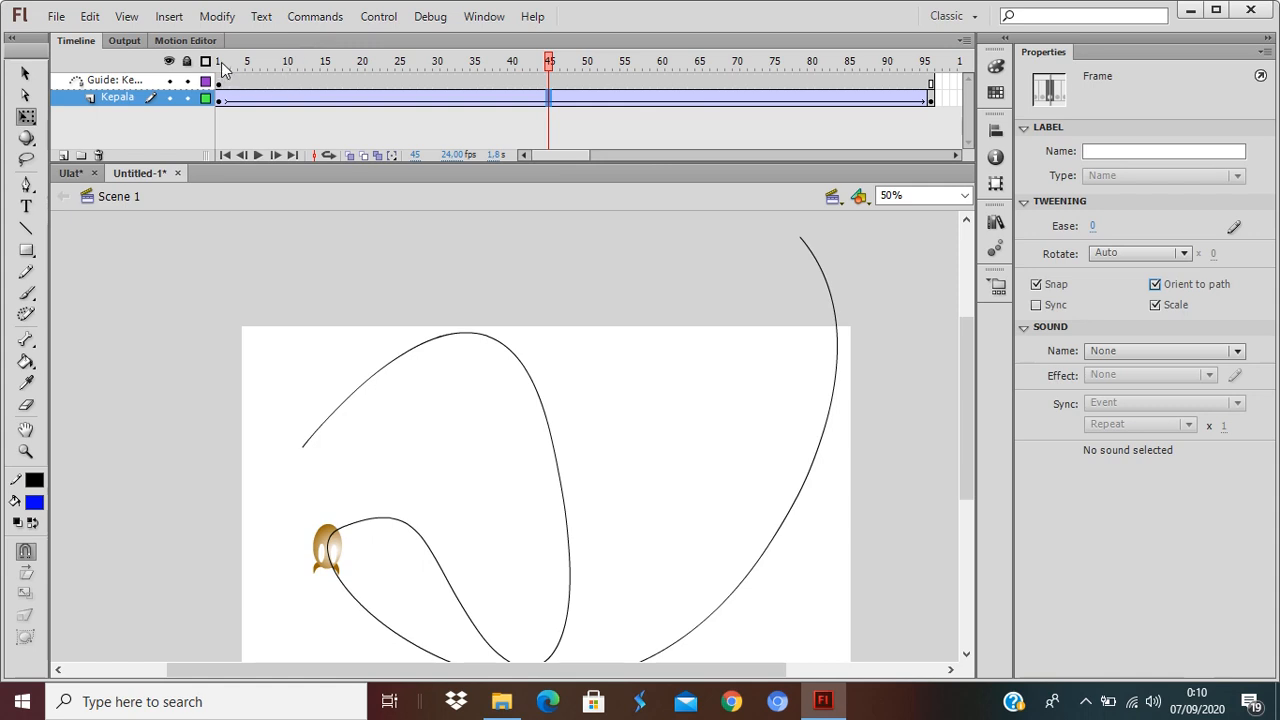
left_click_drag(223, 63, 945, 38)
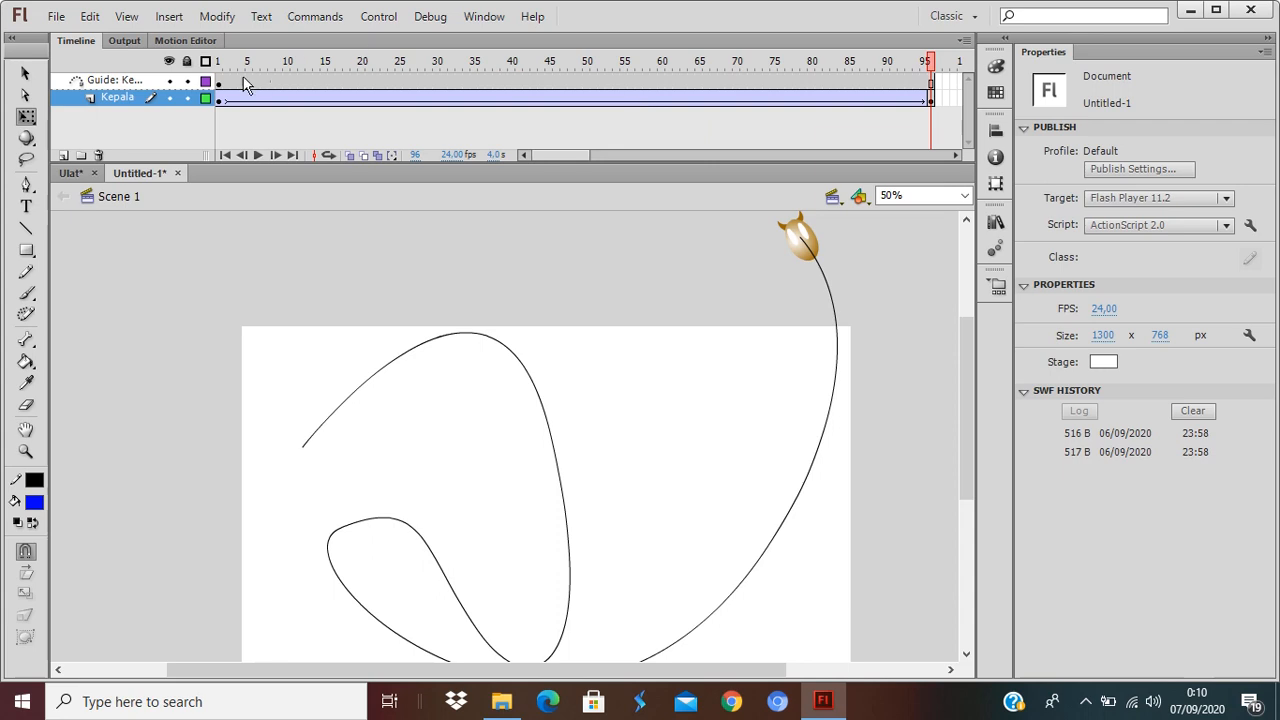
Step: Add a new layer above the guide layer and name it Badan_1
left_click(127, 80)
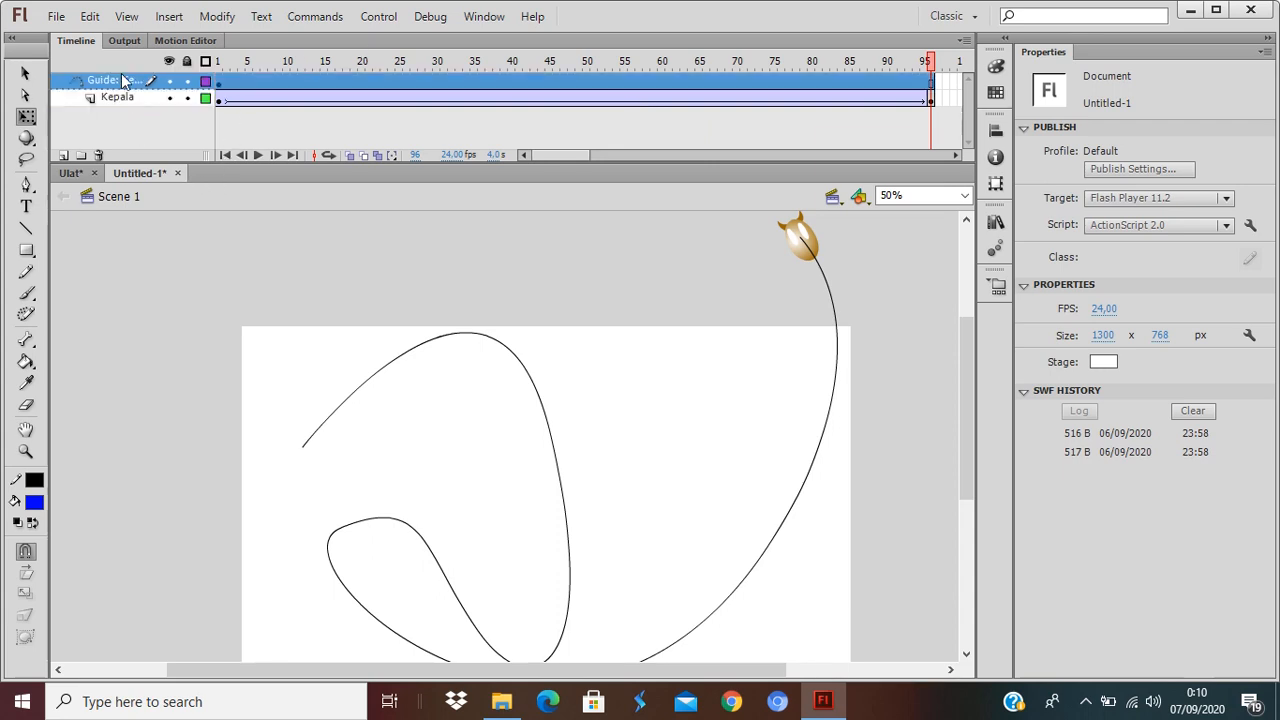
left_click(64, 156)
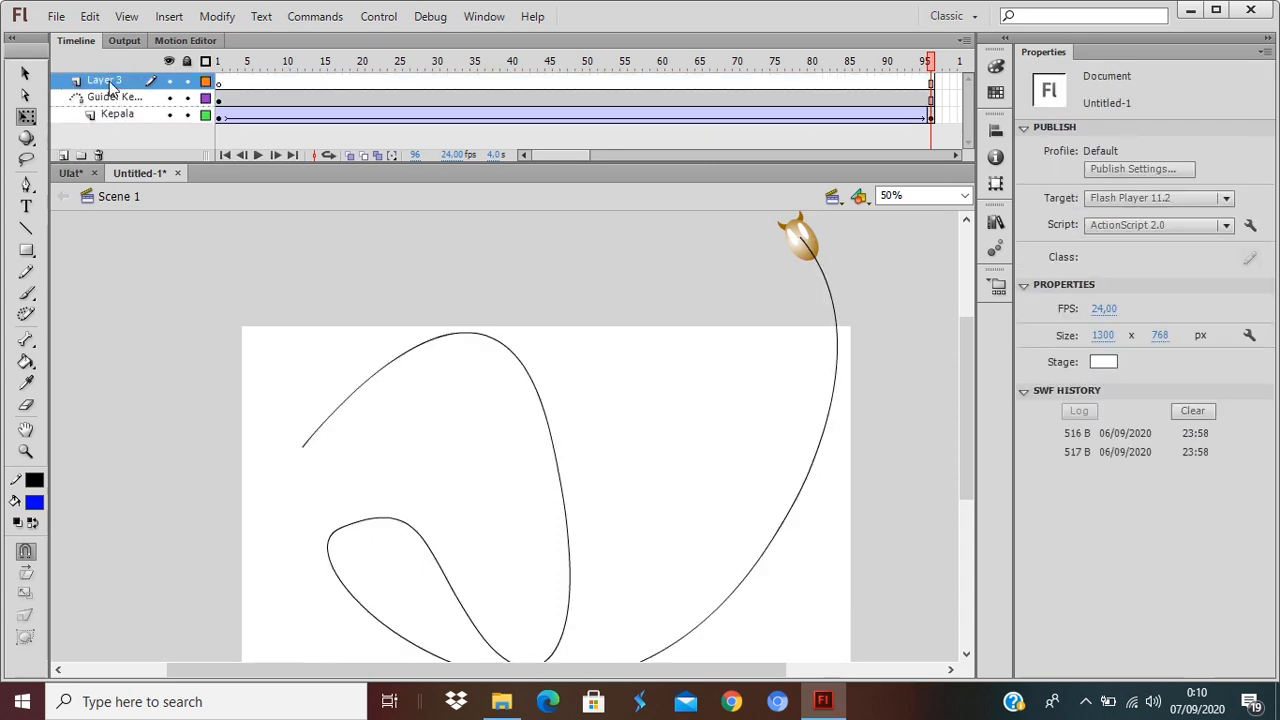
double_click(110, 83)
type("Badan")
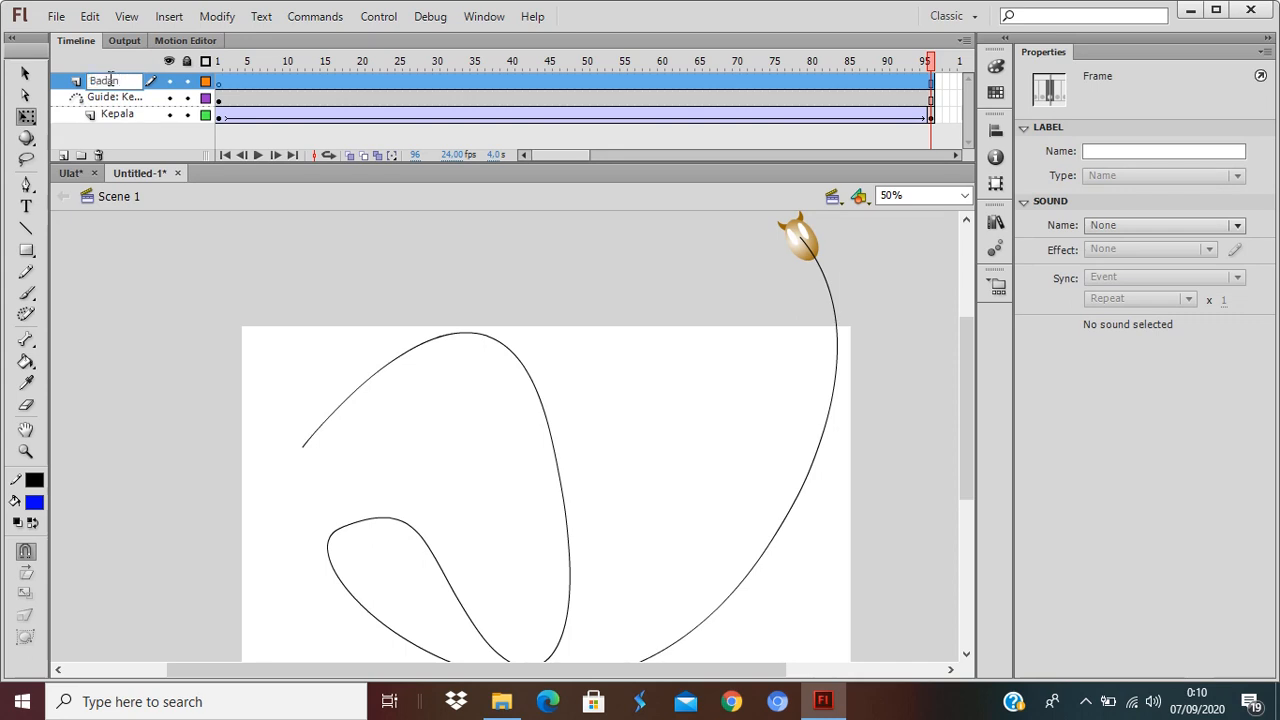
type("_1")
key("Return")
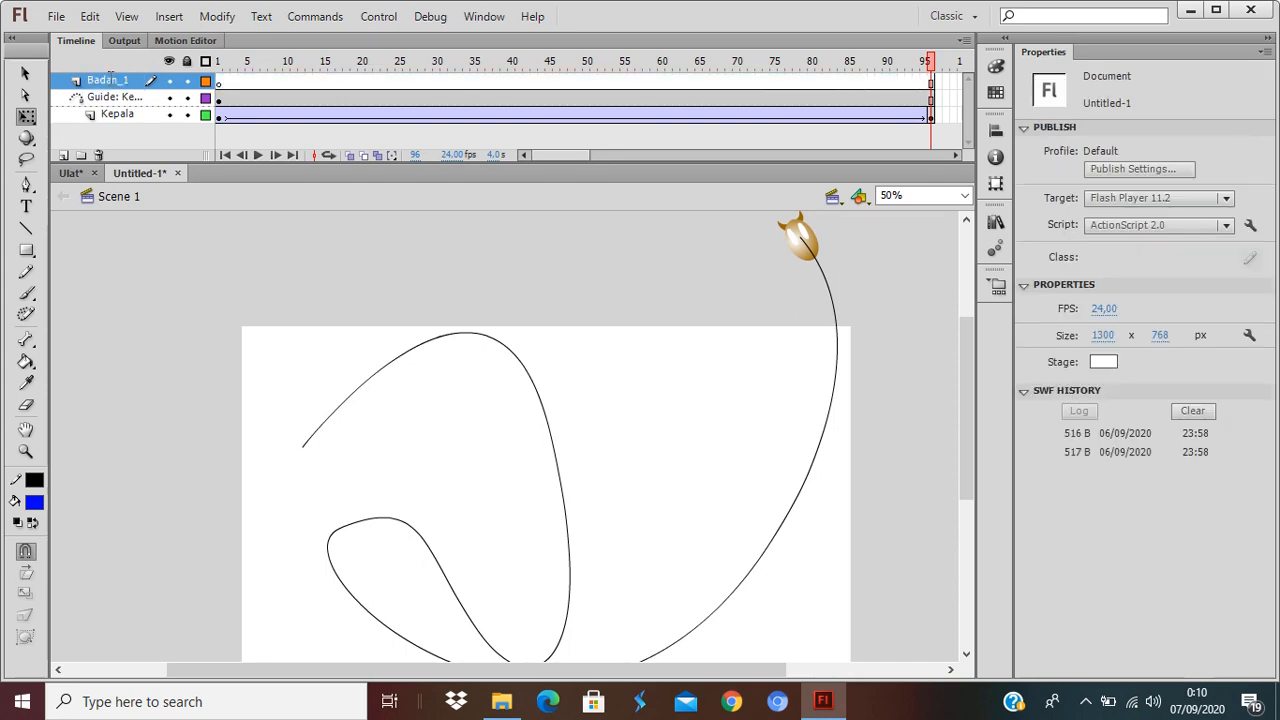
Step: Place the badan symbol from the library on frame 1 of Badan_1 at about X 859, Y 140, and select it for transforming
left_click(219, 85)
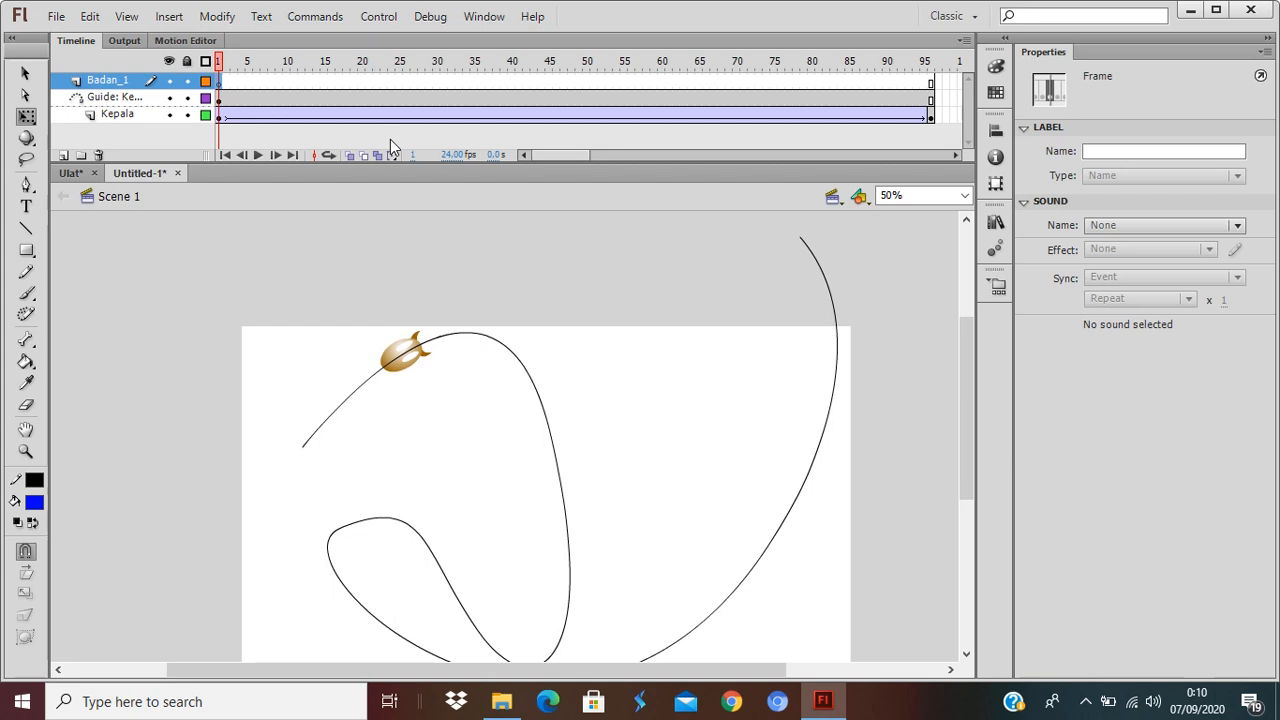
key("ctrl+l")
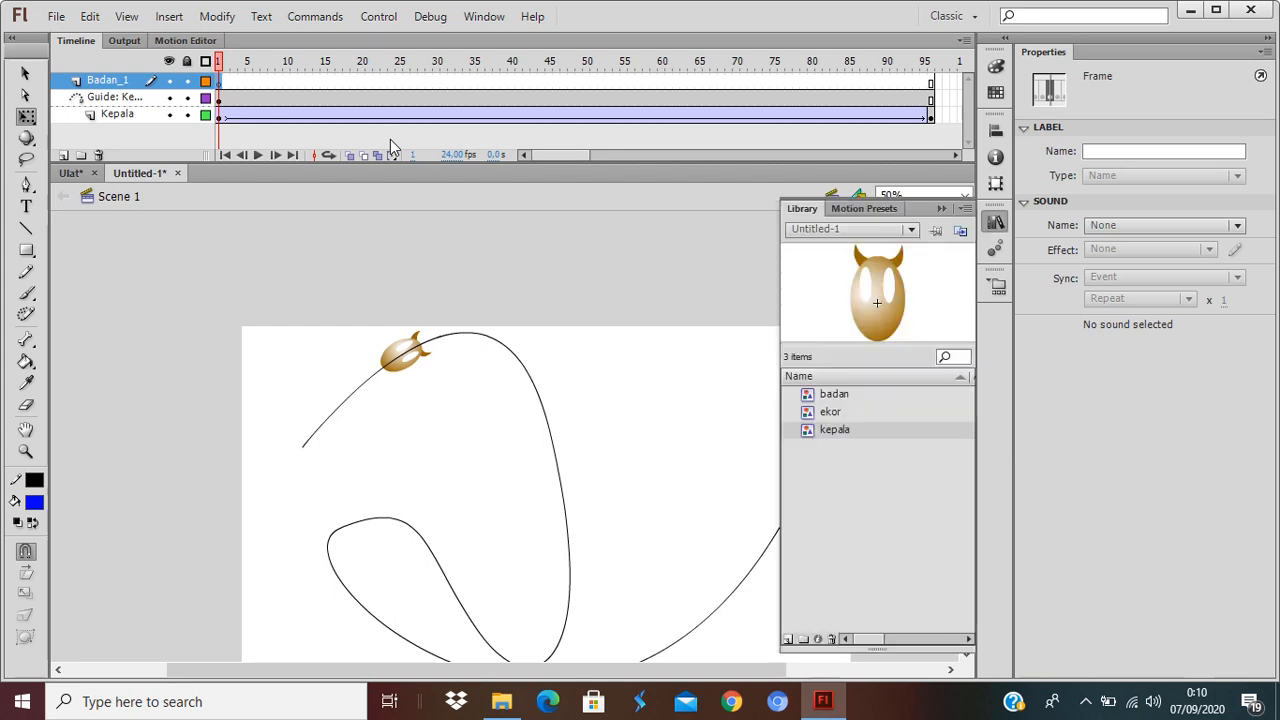
left_click(843, 395)
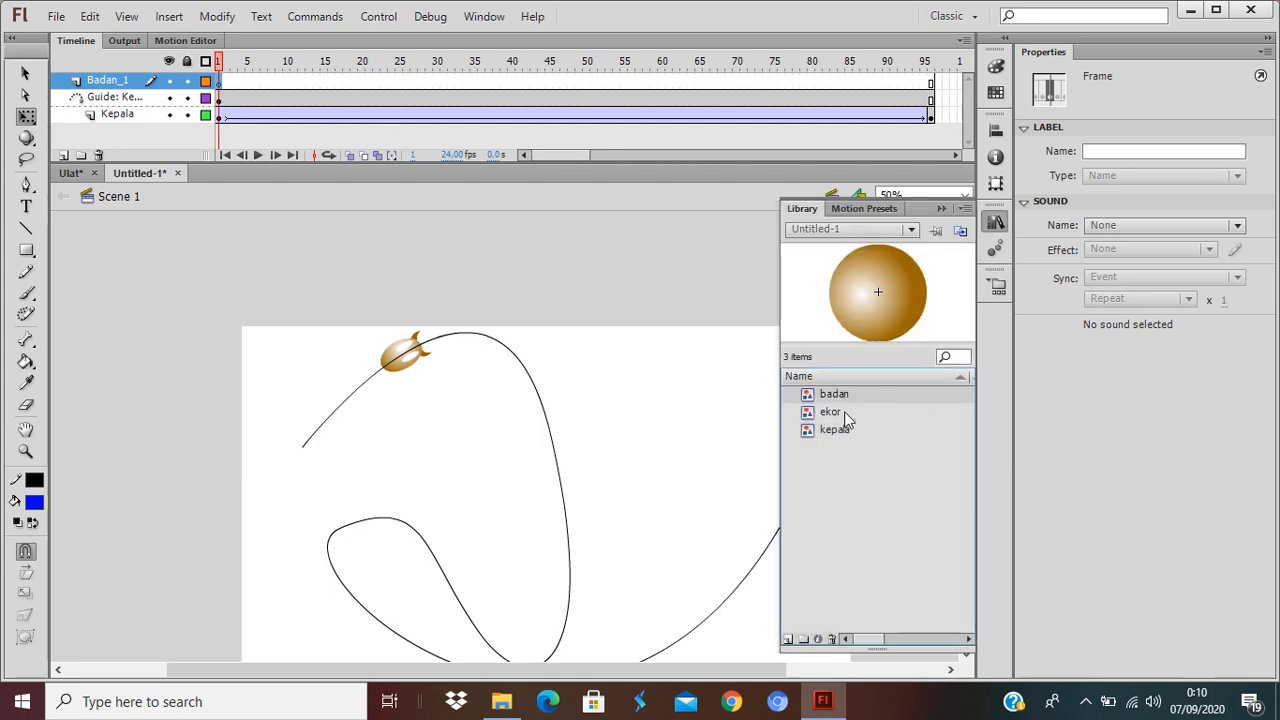
left_click_drag(827, 396, 644, 393)
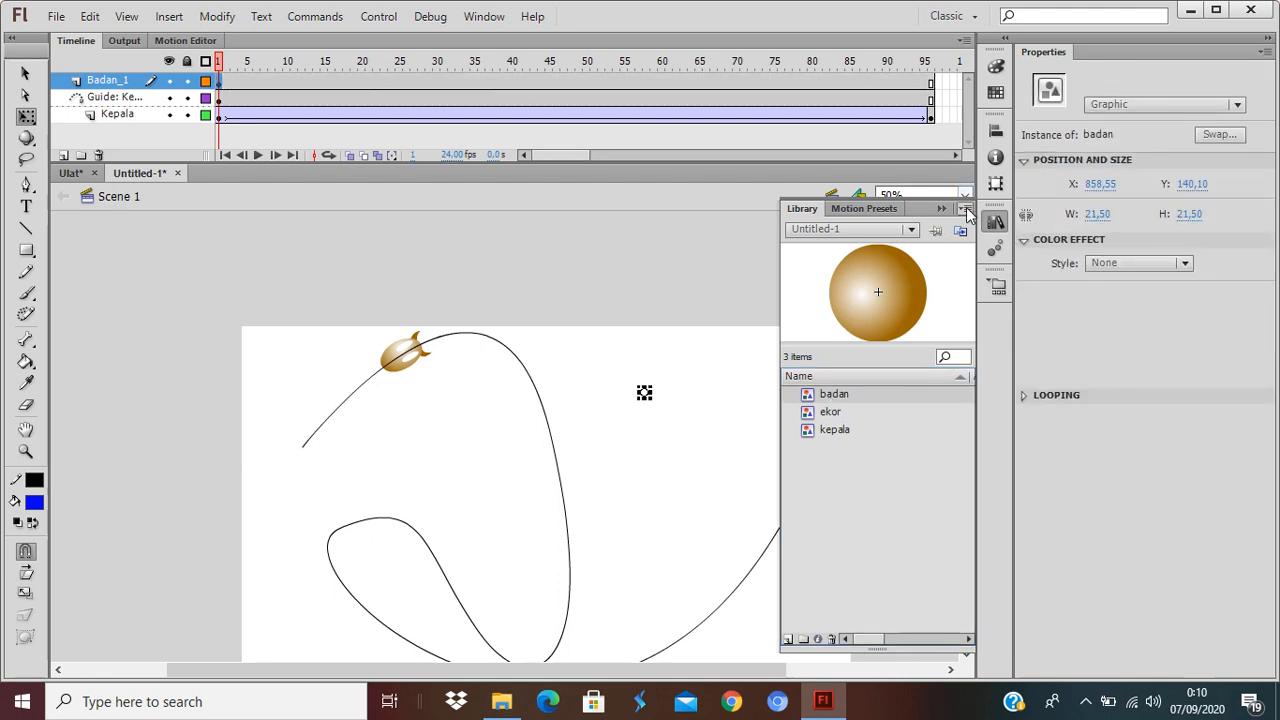
left_click(673, 408)
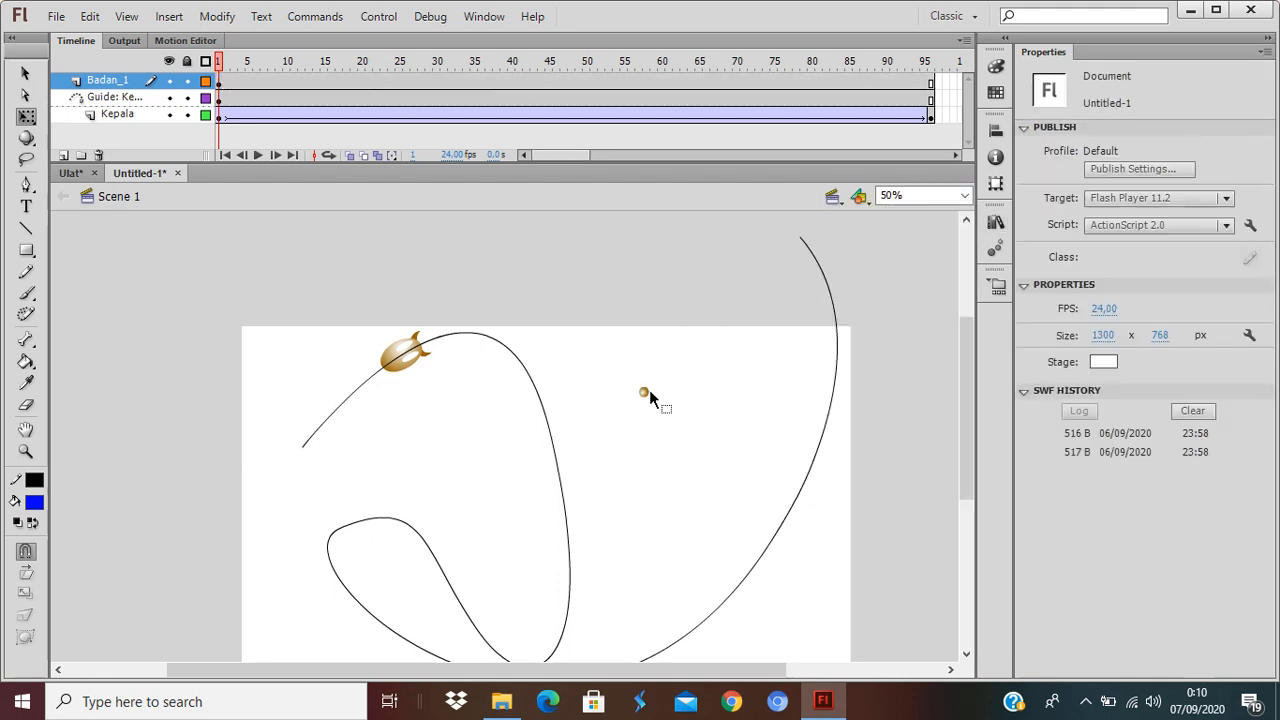
left_click_drag(620, 413, 621, 413)
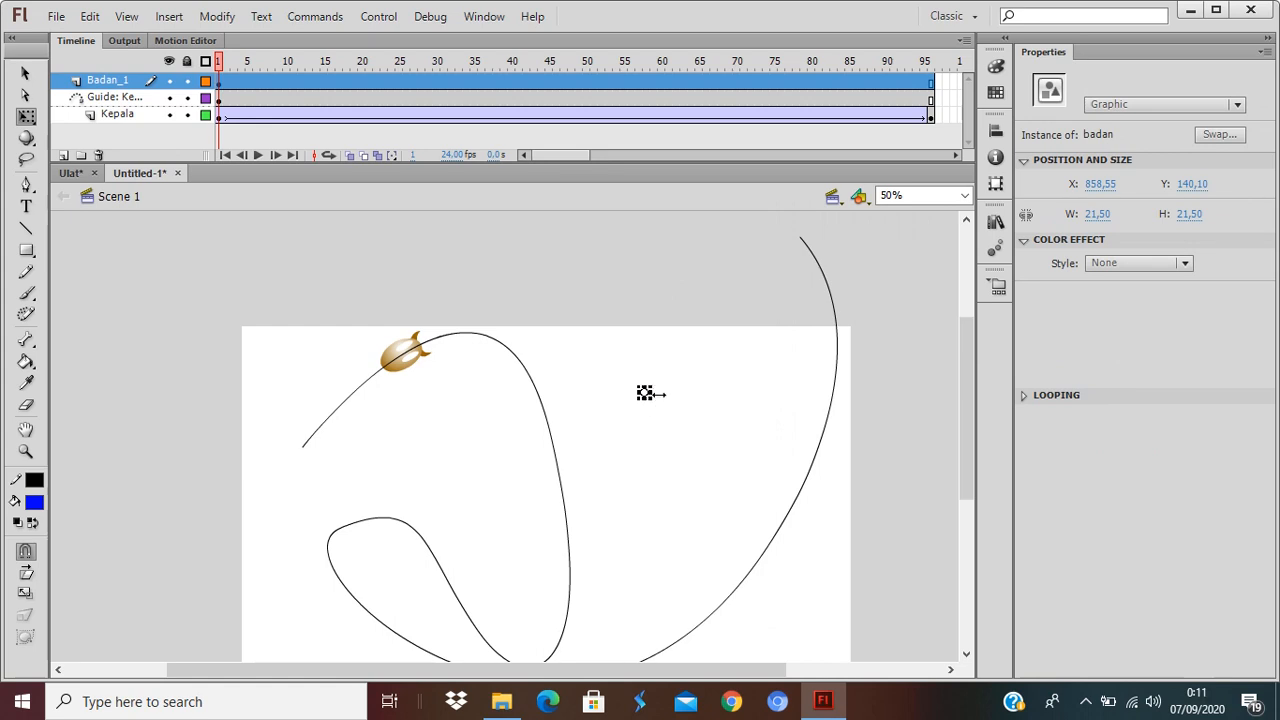
Step: Scale the badan instance on Badan_1 to about 63 px and place it on the guide behind the head at about X 284, Y 111
key("ctrl+=")
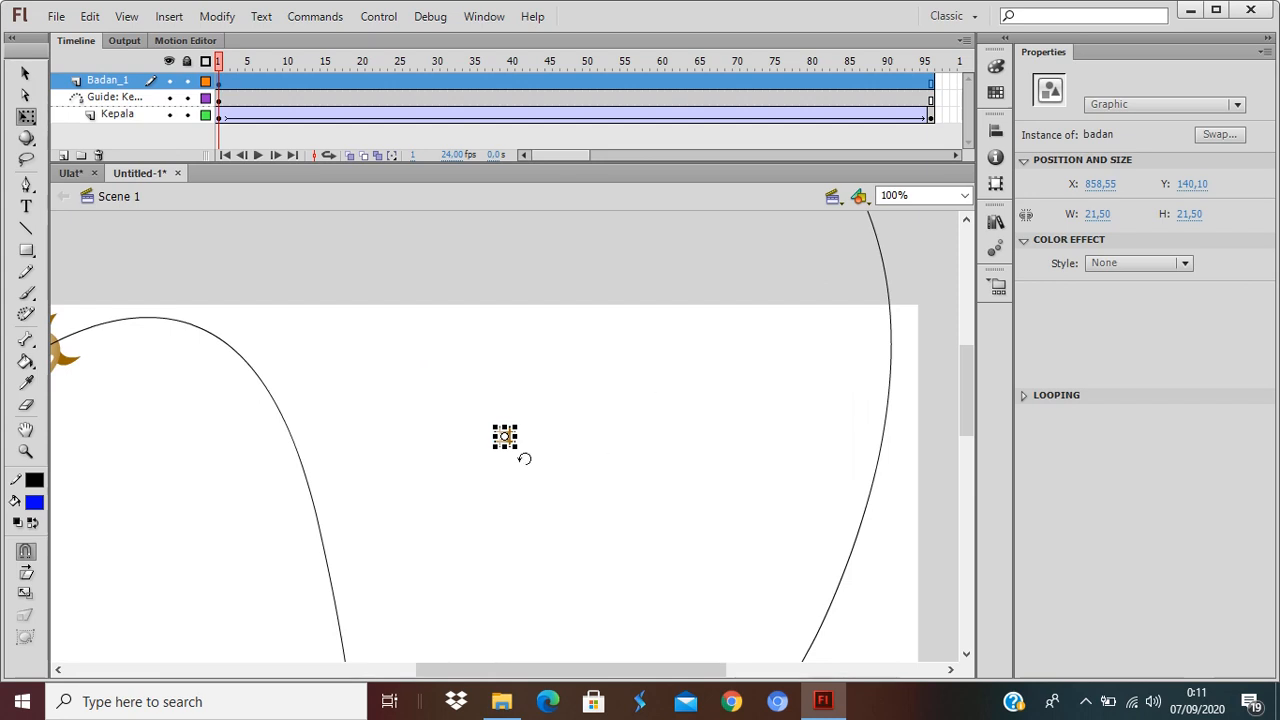
left_click_drag(514, 449, 552, 484)
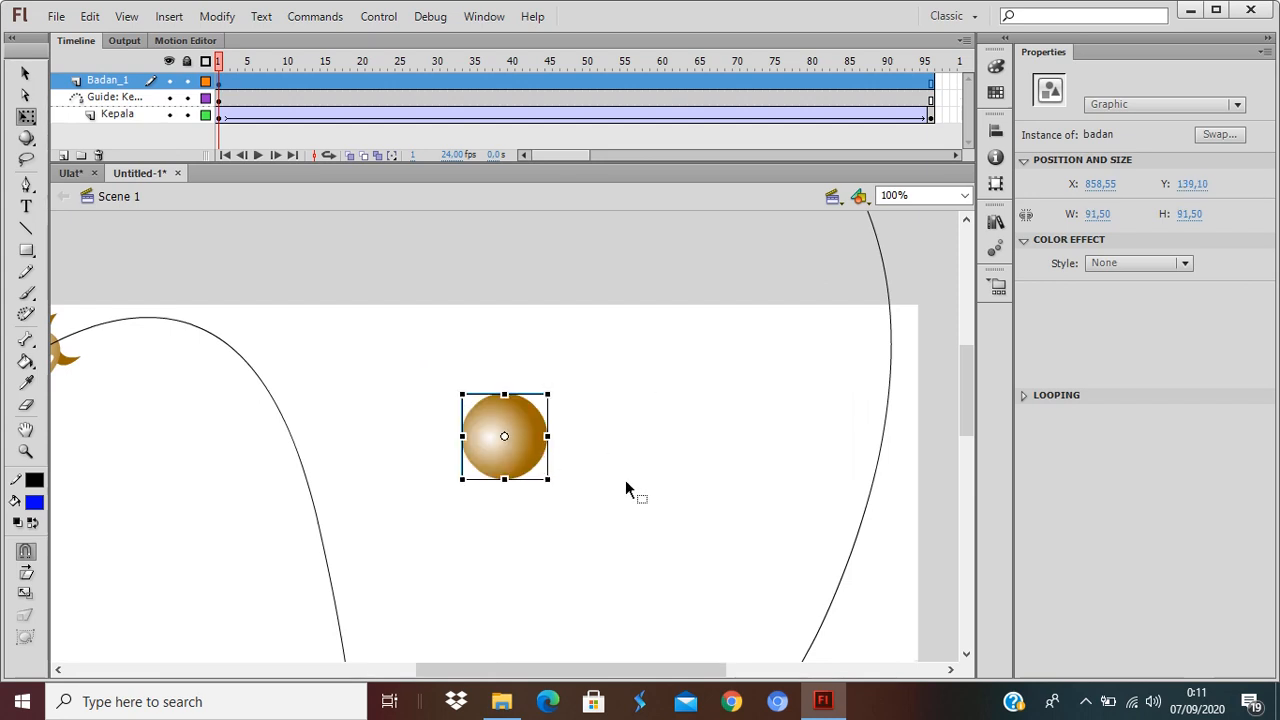
key("ctrl+minus")
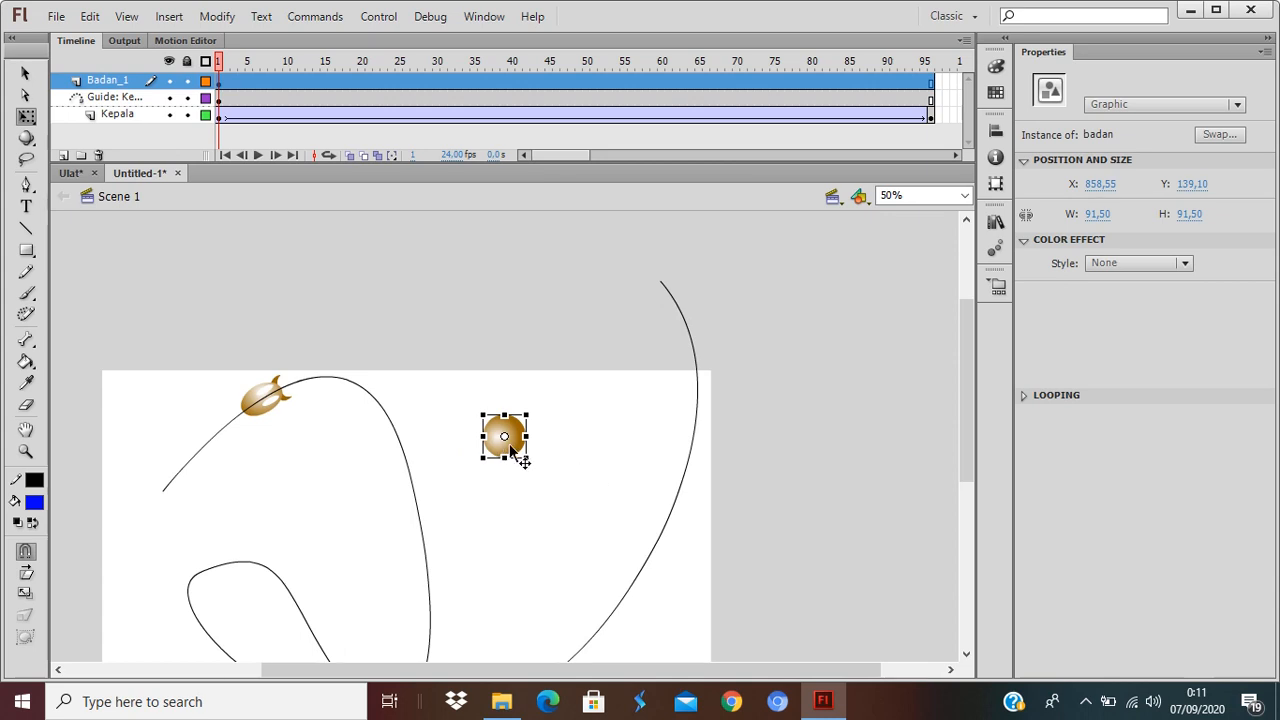
left_click_drag(512, 450, 251, 443)
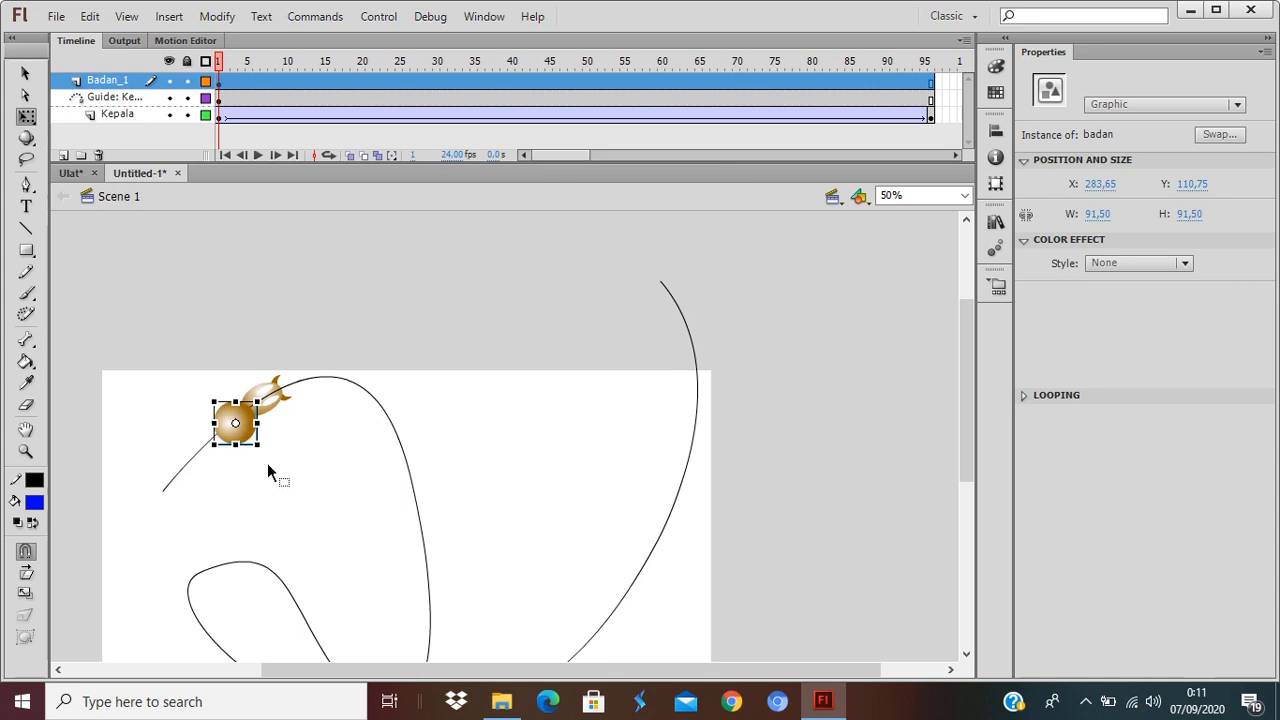
left_click_drag(258, 444, 250, 440)
left_click(278, 478)
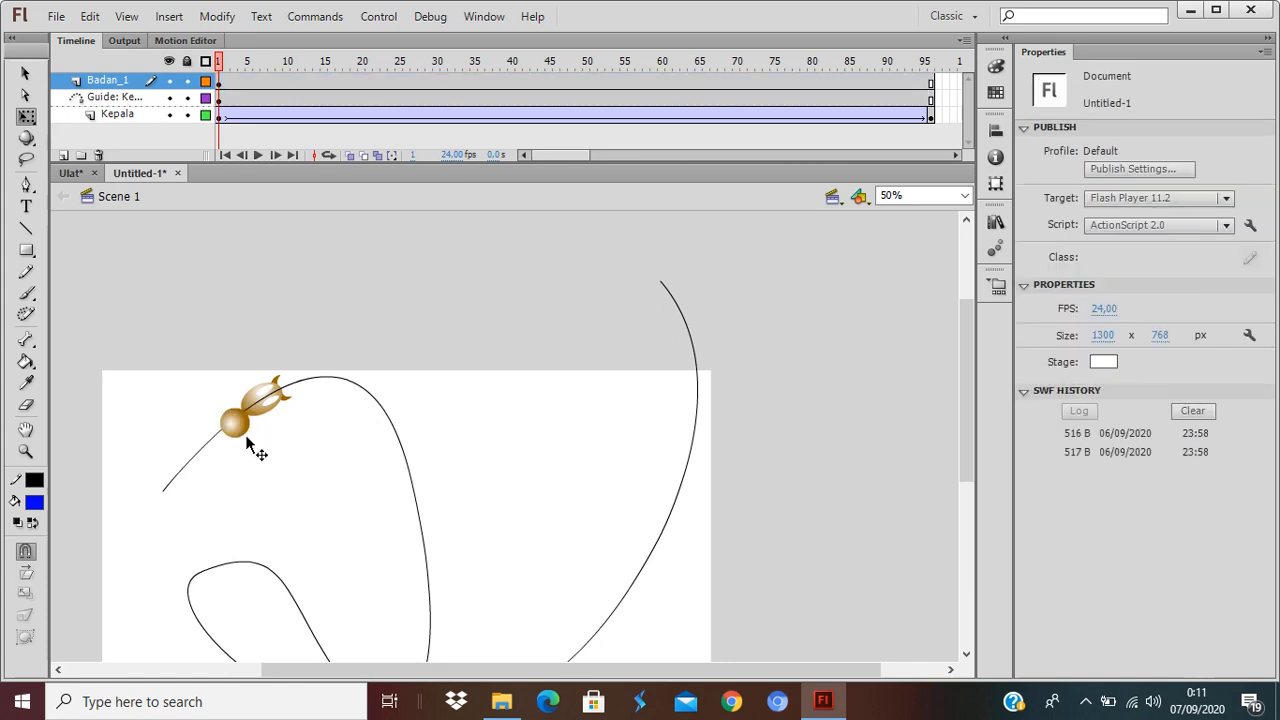
left_click(248, 440)
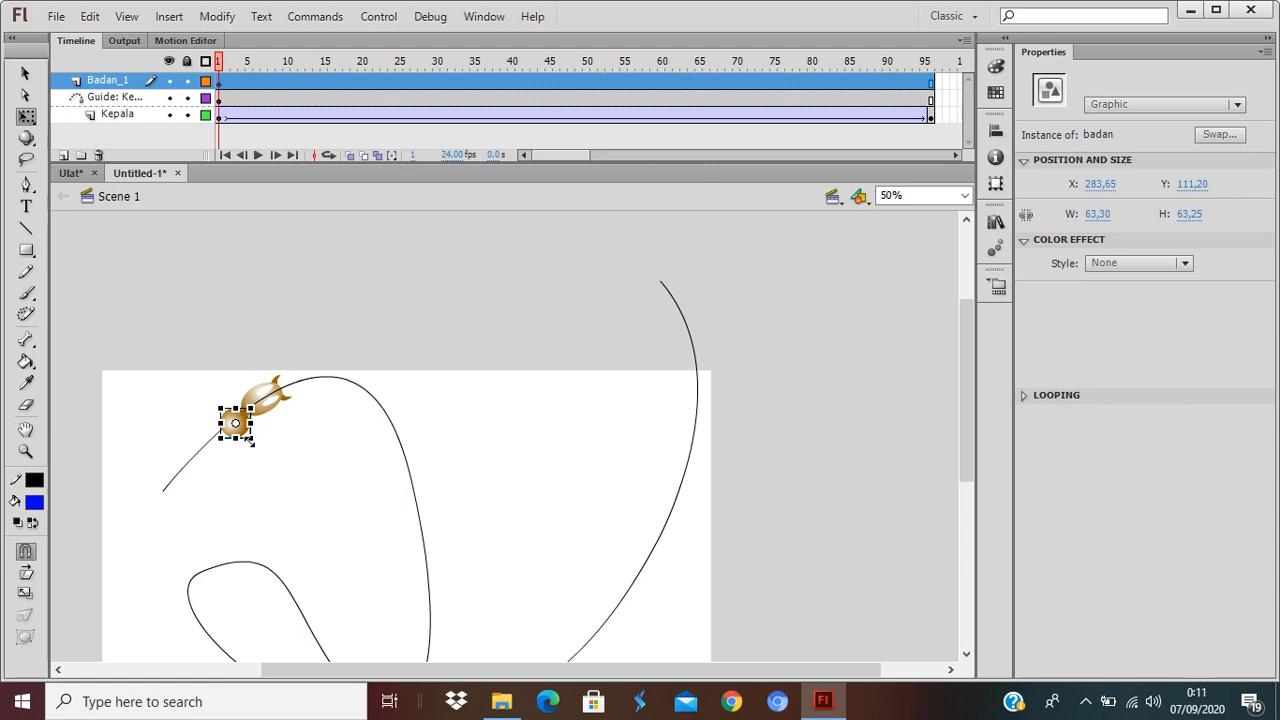
left_click_drag(250, 440, 259, 452)
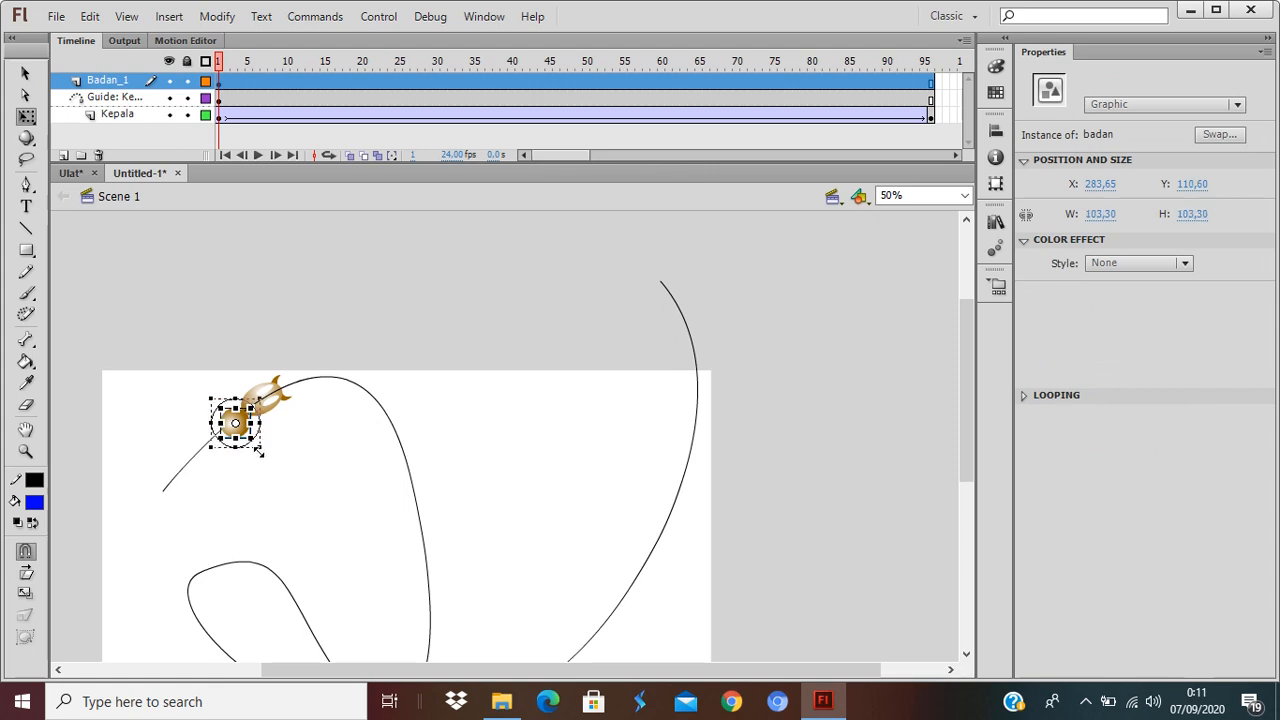
key("ctrl+z")
left_click(299, 458)
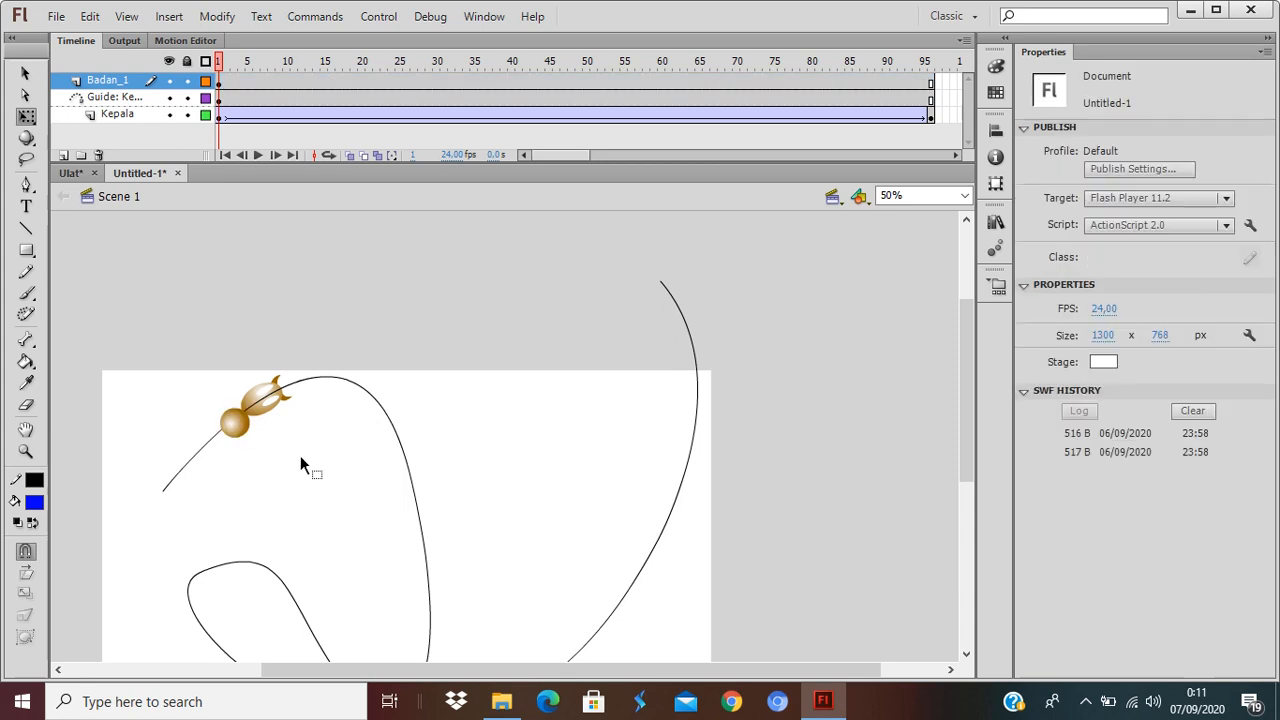
Step: Move the Badan_1 layer below Kepala so that it is nested under the motion guide
left_click(247, 433)
left_click(23, 72)
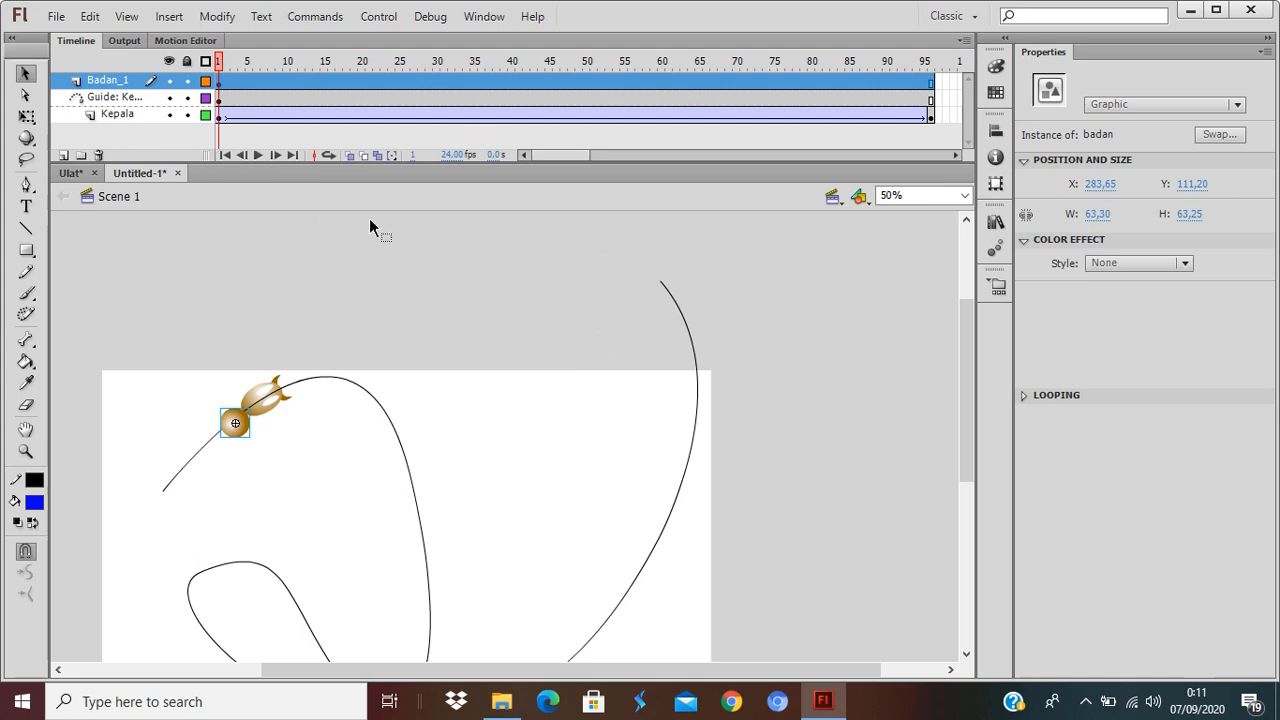
left_click(387, 266)
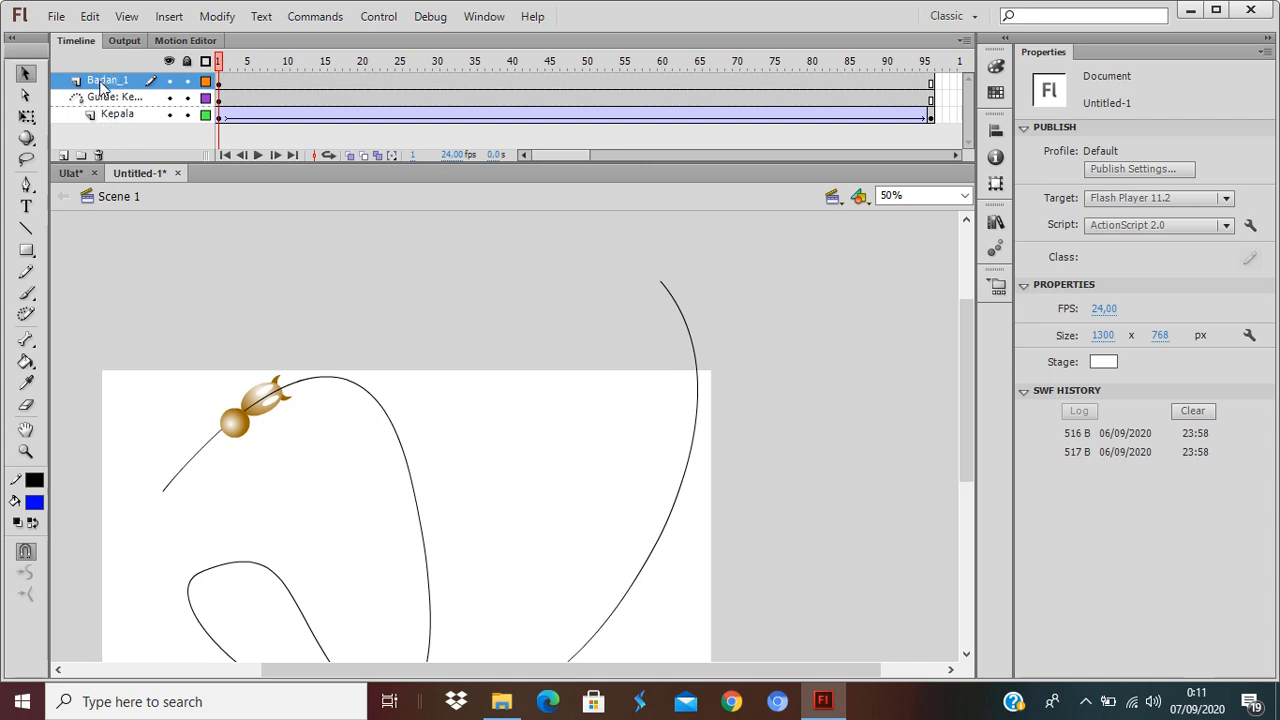
left_click_drag(100, 87, 127, 138)
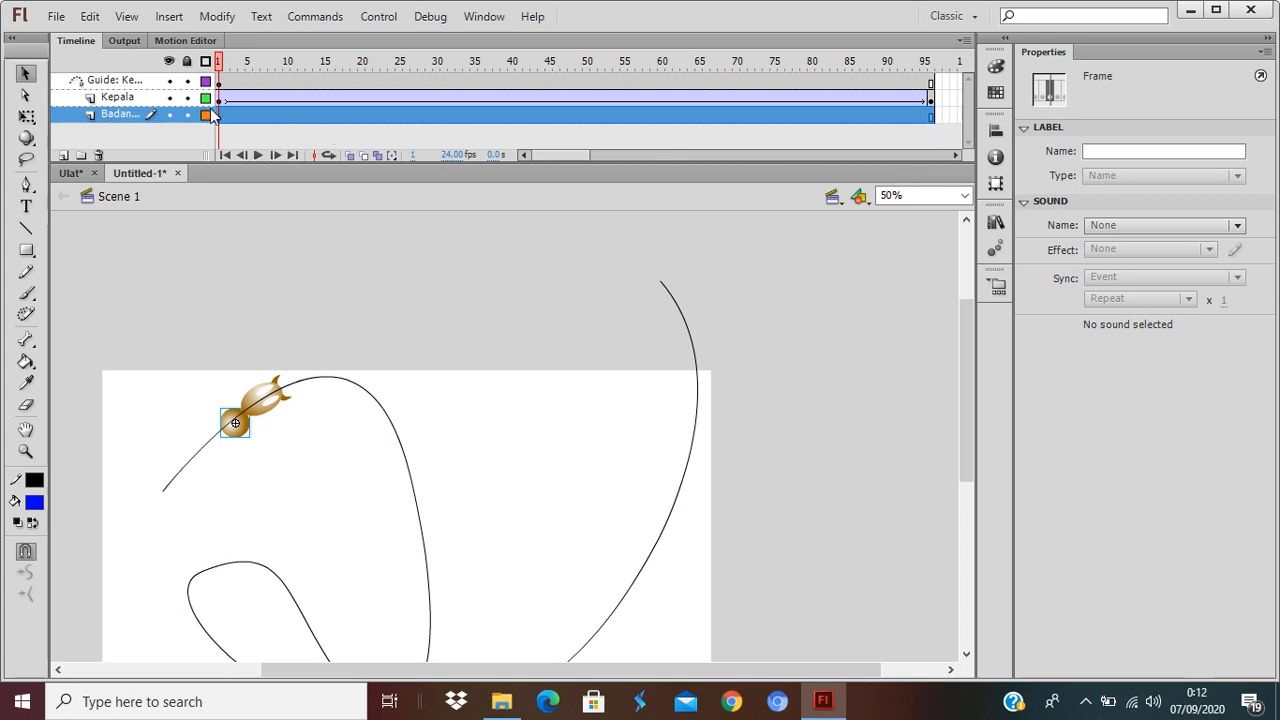
Step: Insert a keyframe at frame 96 of Badan_1 and create a classic tween across the layer
left_click(248, 116)
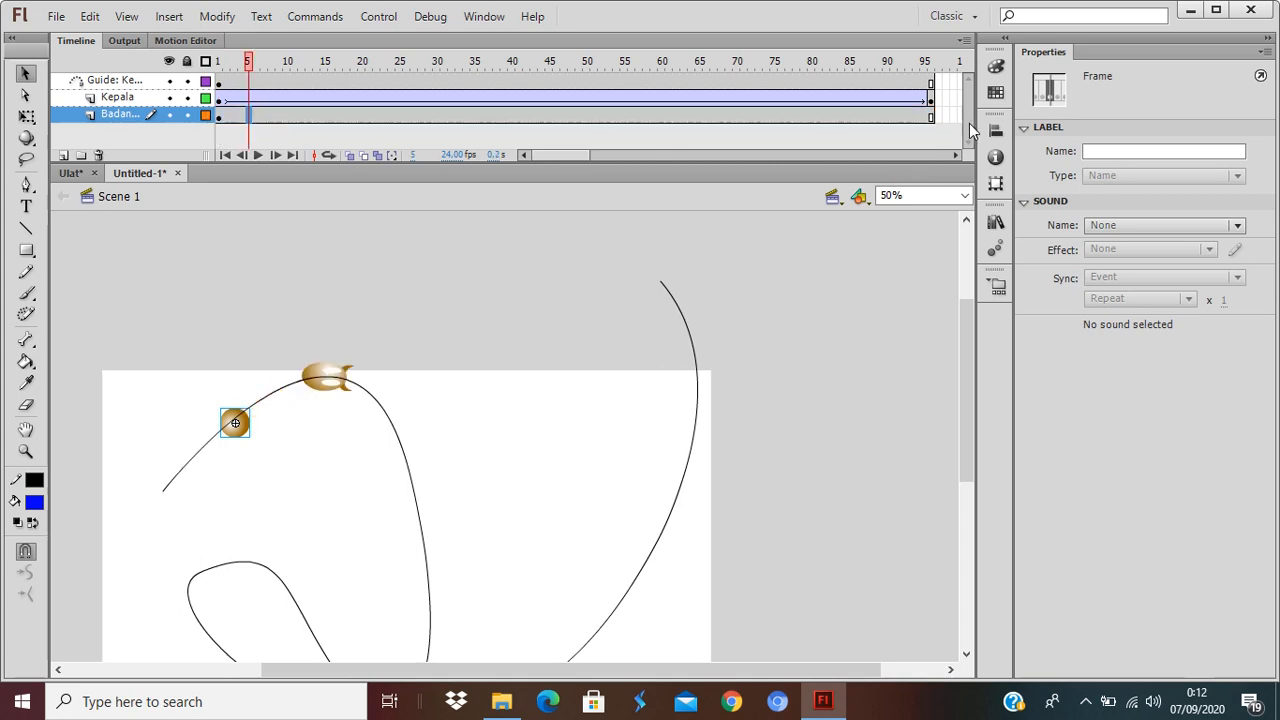
left_click(930, 117)
right_click(930, 118)
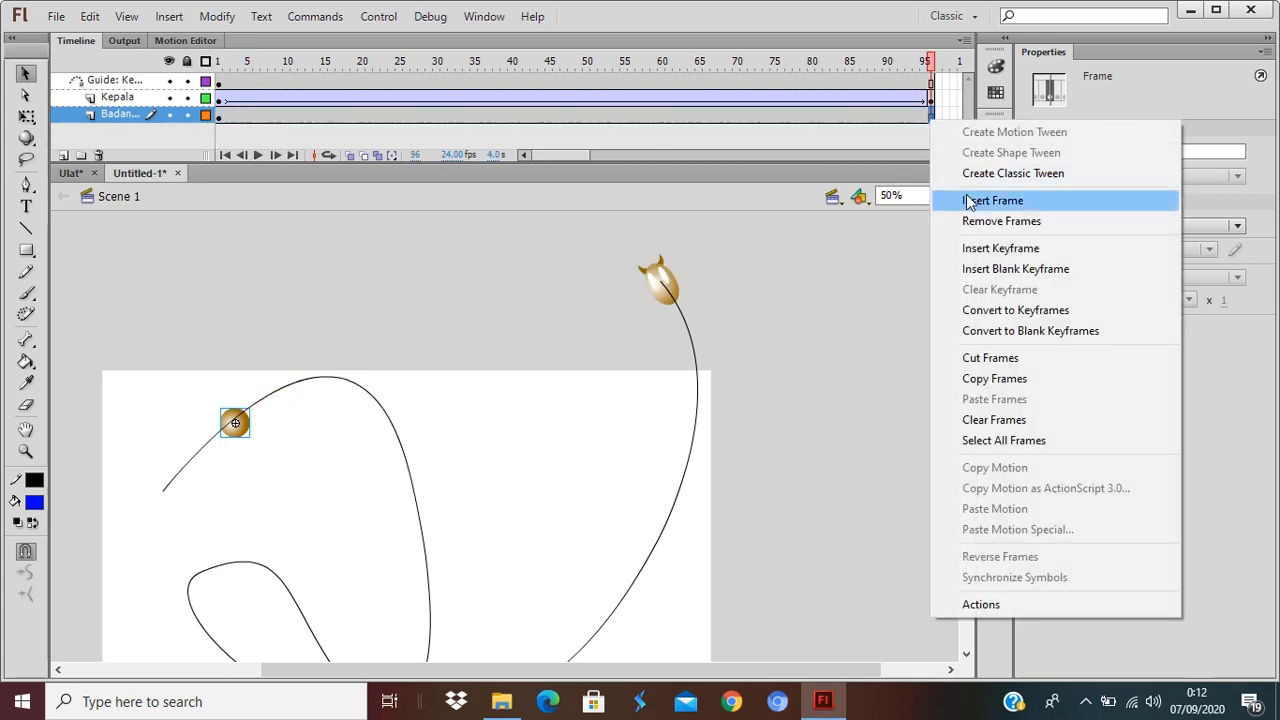
left_click(985, 248)
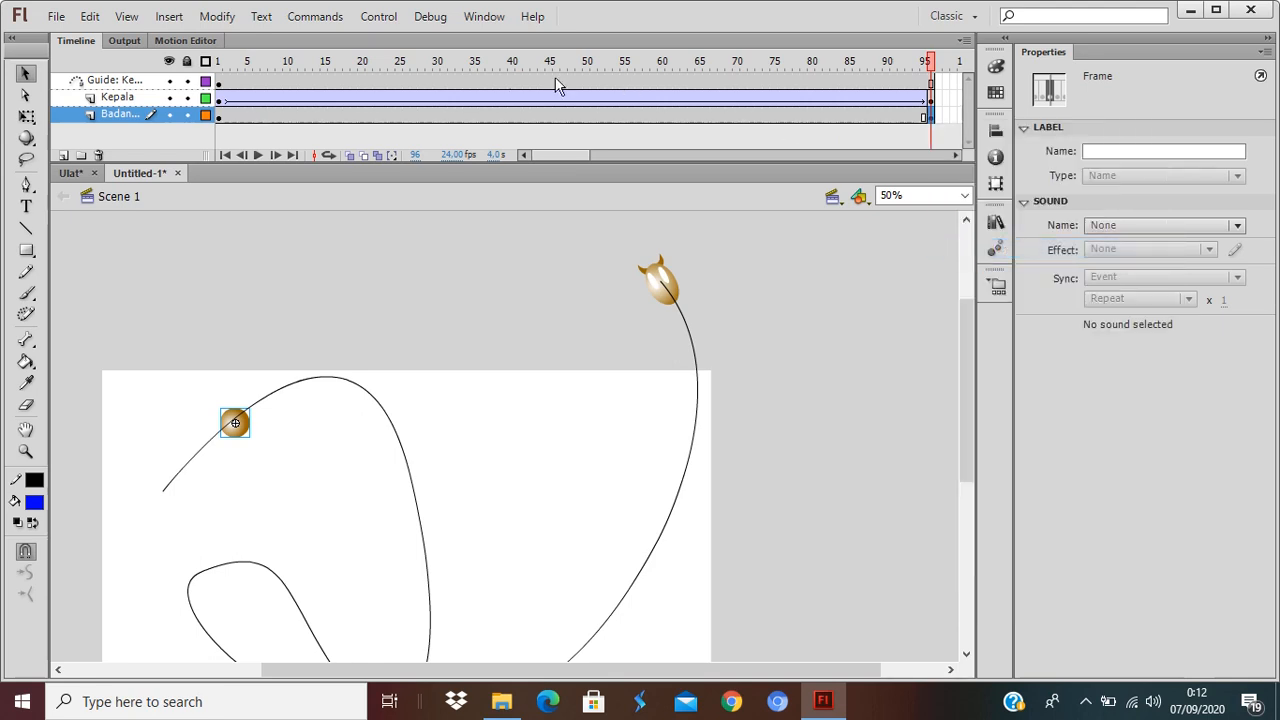
right_click(548, 116)
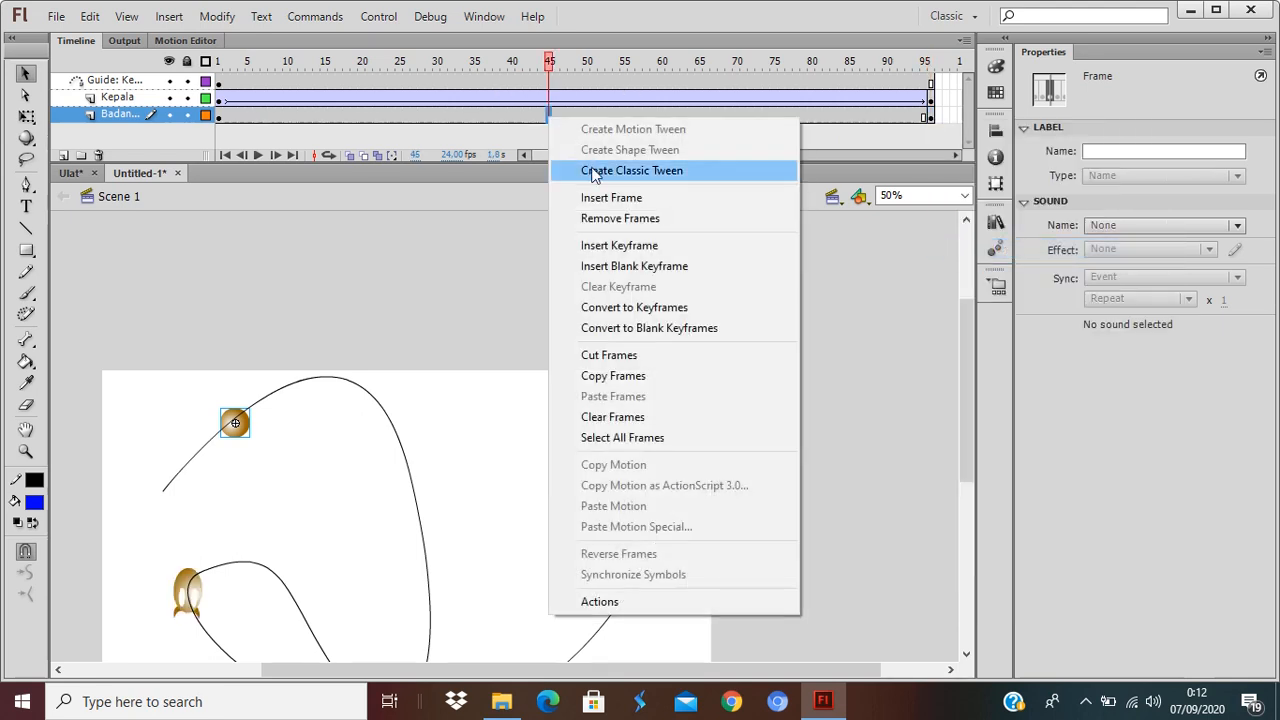
left_click(595, 175)
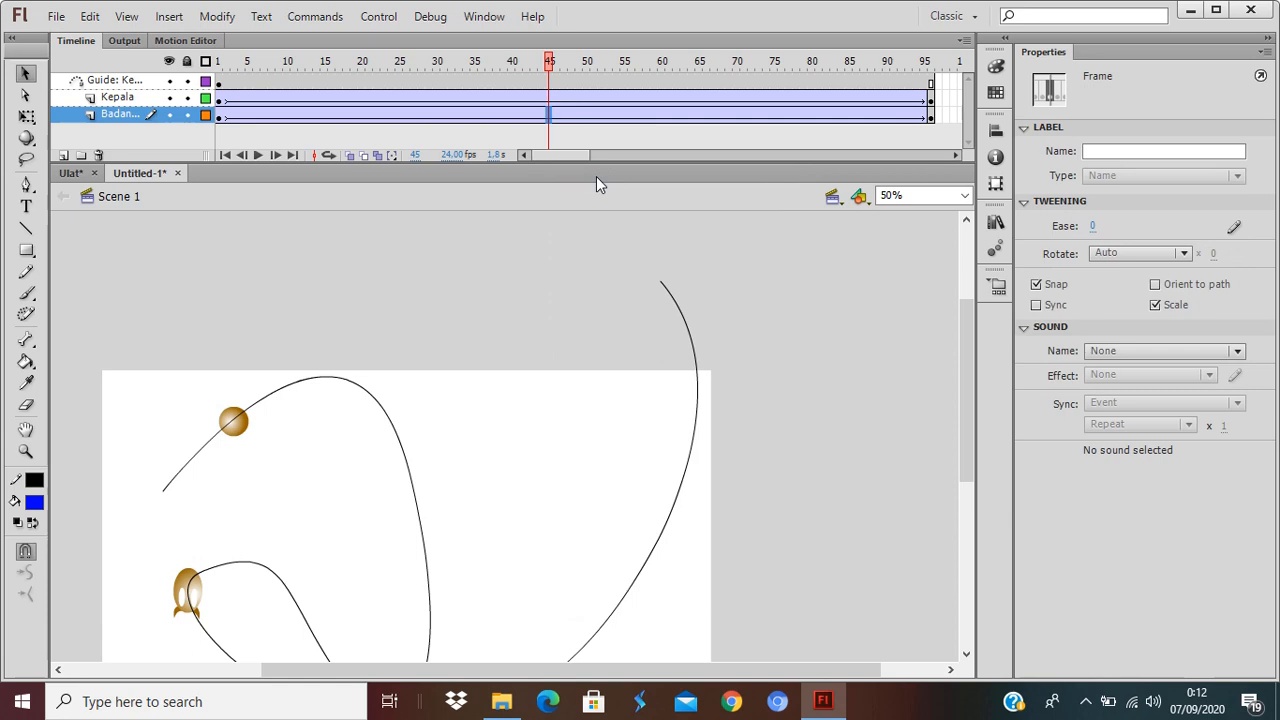
Step: On frame 96 of Badan_1, move the body segment to the guide's end behind the head, about X 1232, Y -133, and rotate it slightly
left_click(221, 116)
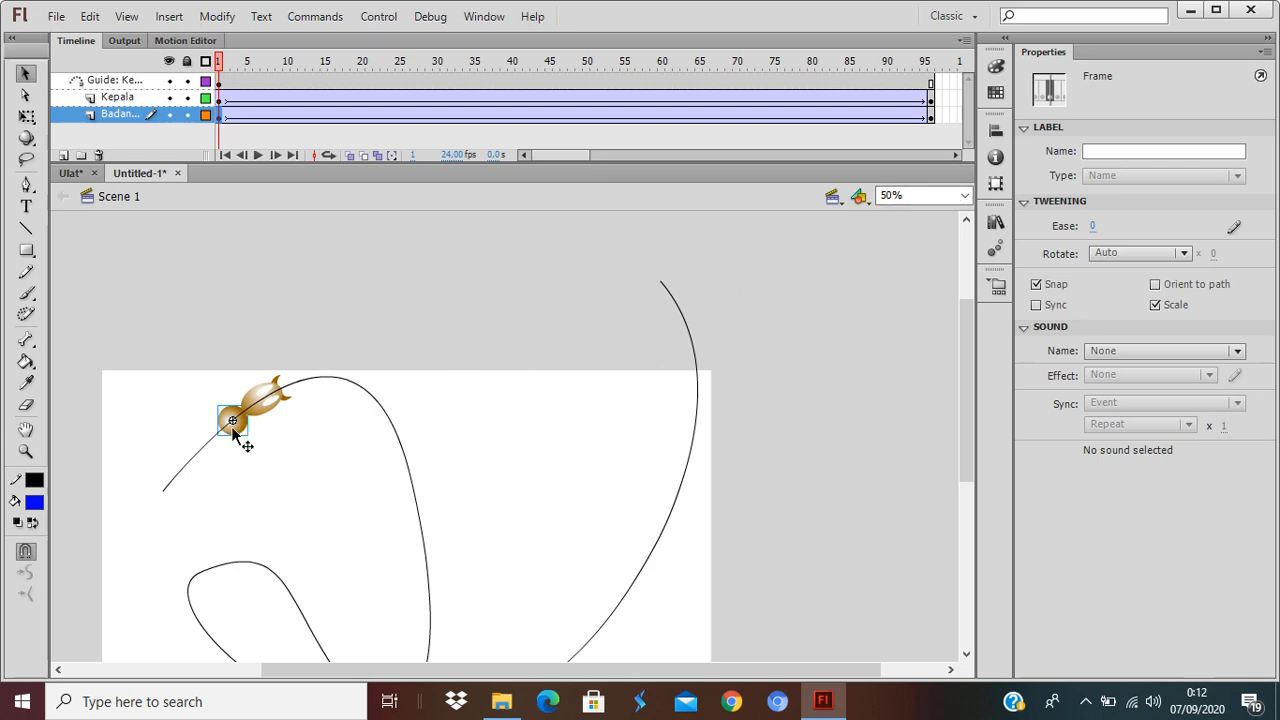
left_click(930, 116)
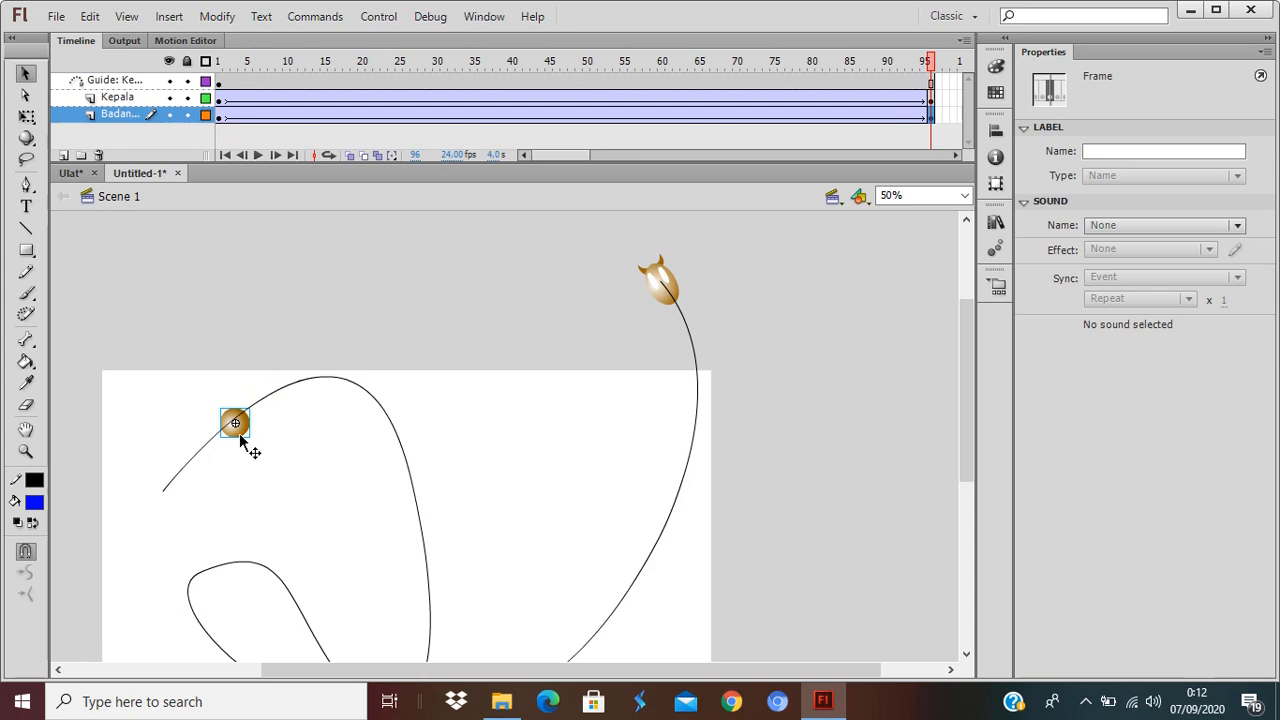
left_click_drag(245, 440, 682, 325)
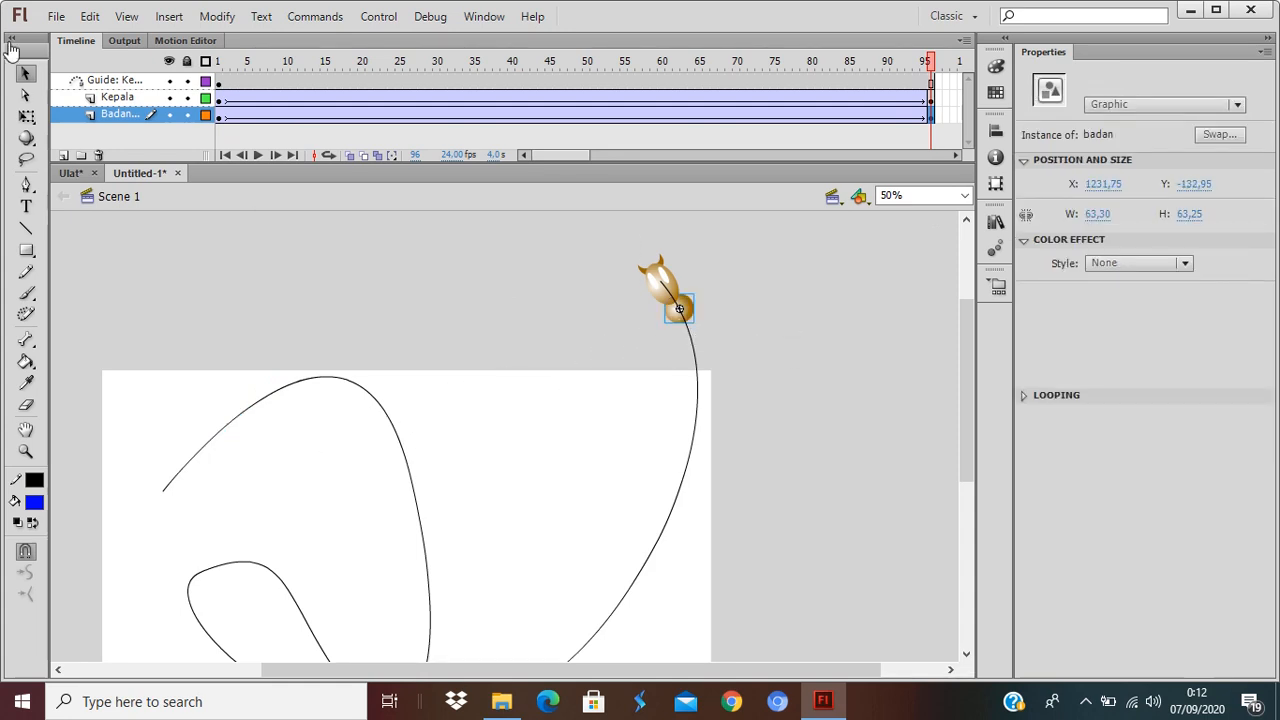
left_click(26, 117)
mouse_move(714, 297)
left_mouse_down()
mouse_move(691, 269)
mouse_move(723, 311)
mouse_move(710, 281)
left_mouse_up()
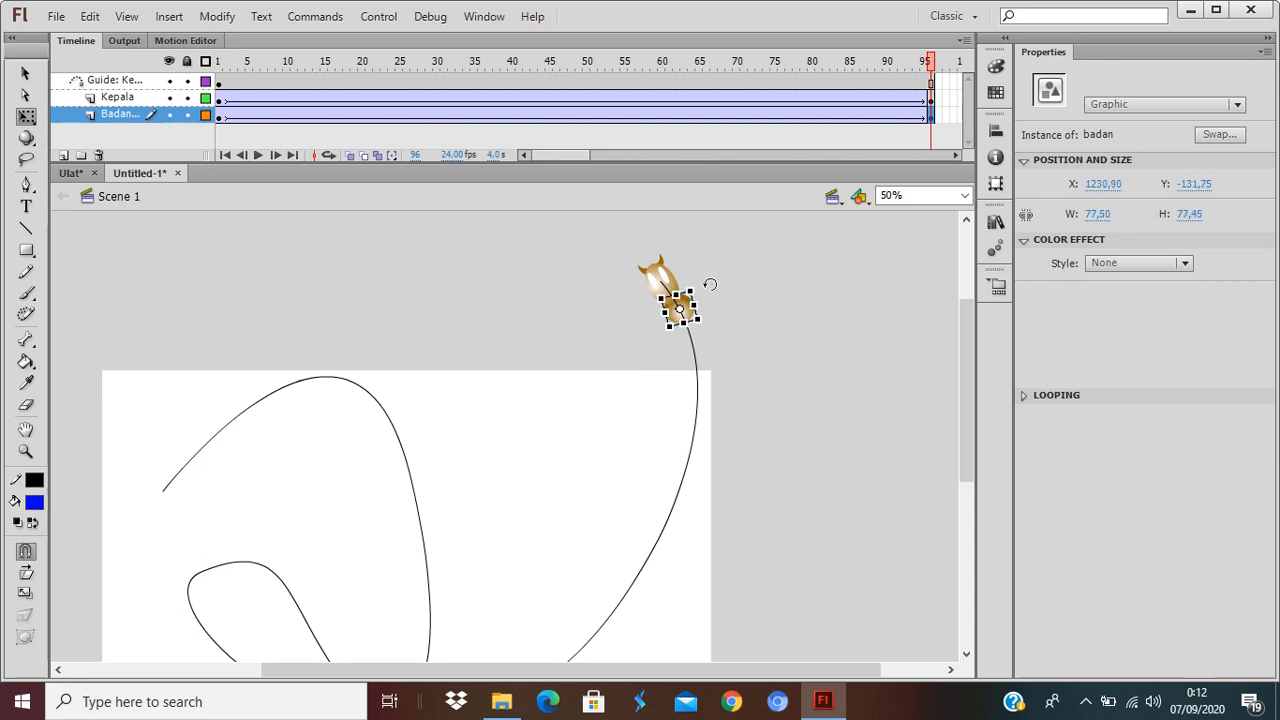
Step: Turn on Orient to path for the Badan_1 tween and scrub to frame 96 to check the motion
left_click(443, 116)
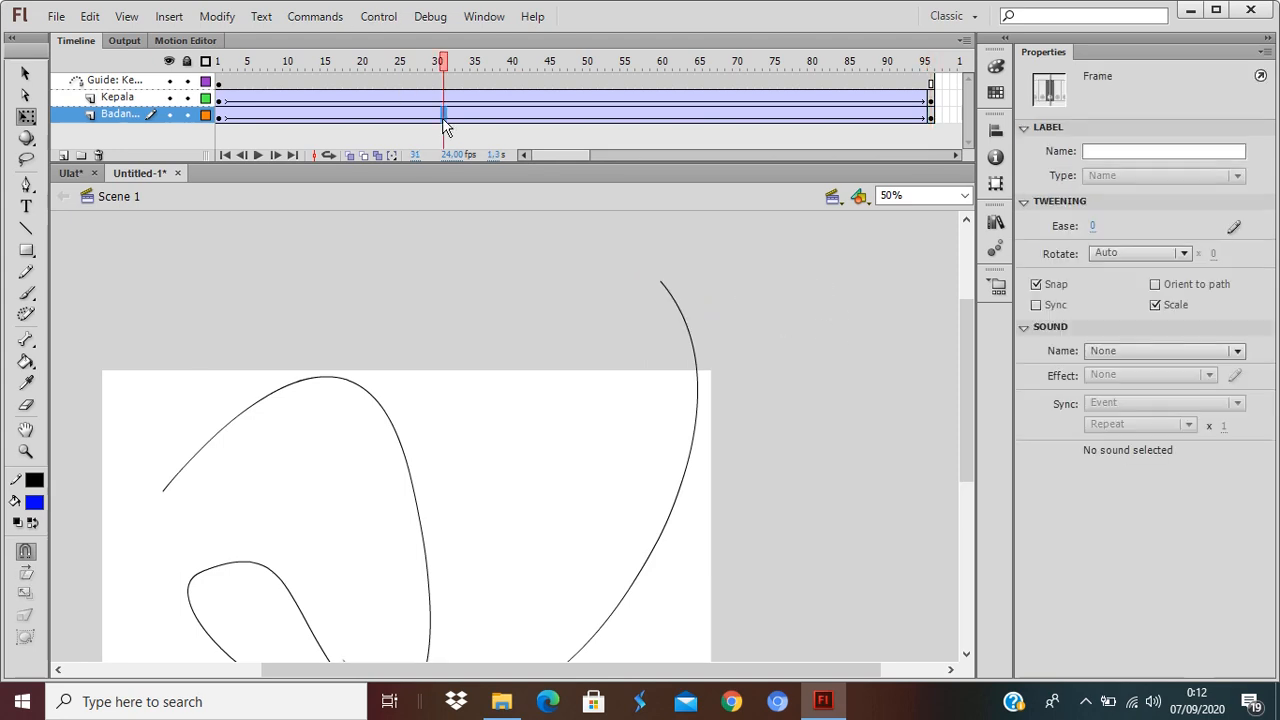
left_click(1181, 285)
left_click_drag(436, 69, 953, 203)
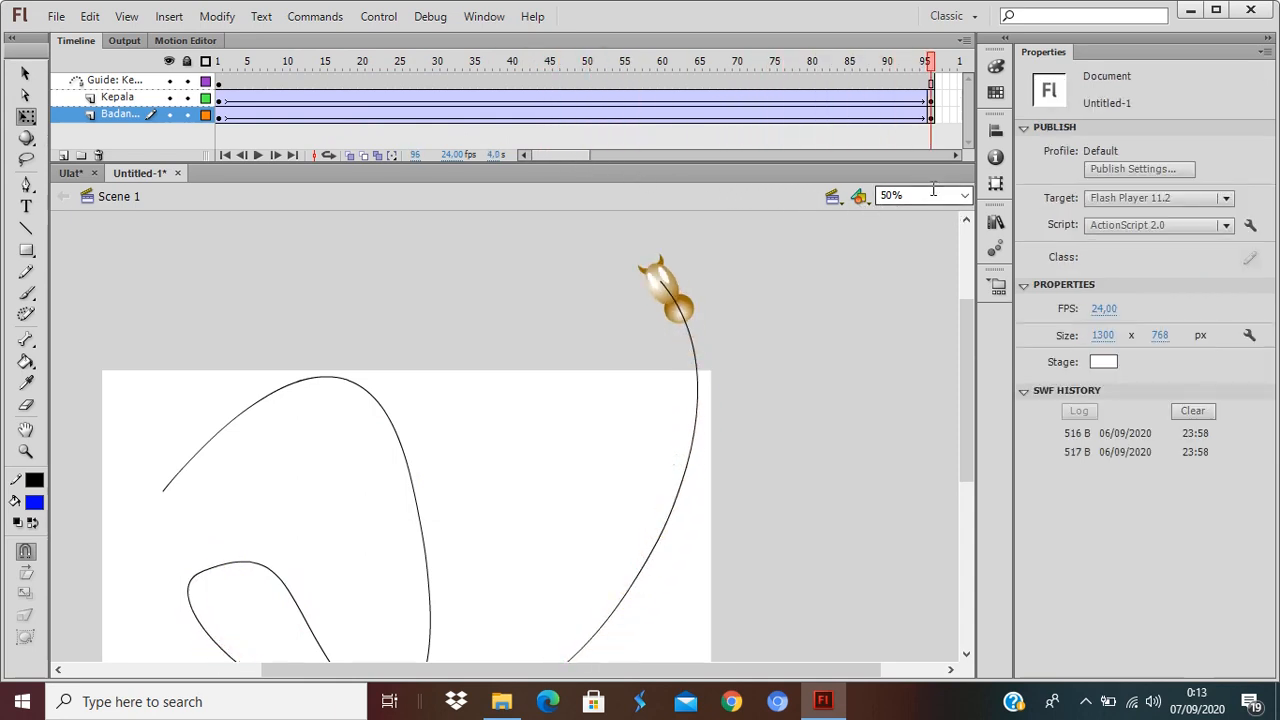
Step: Add a new layer between Kepala and Badan_1 and give it a name starting with Badan_
left_click(62, 155)
double_click(120, 114)
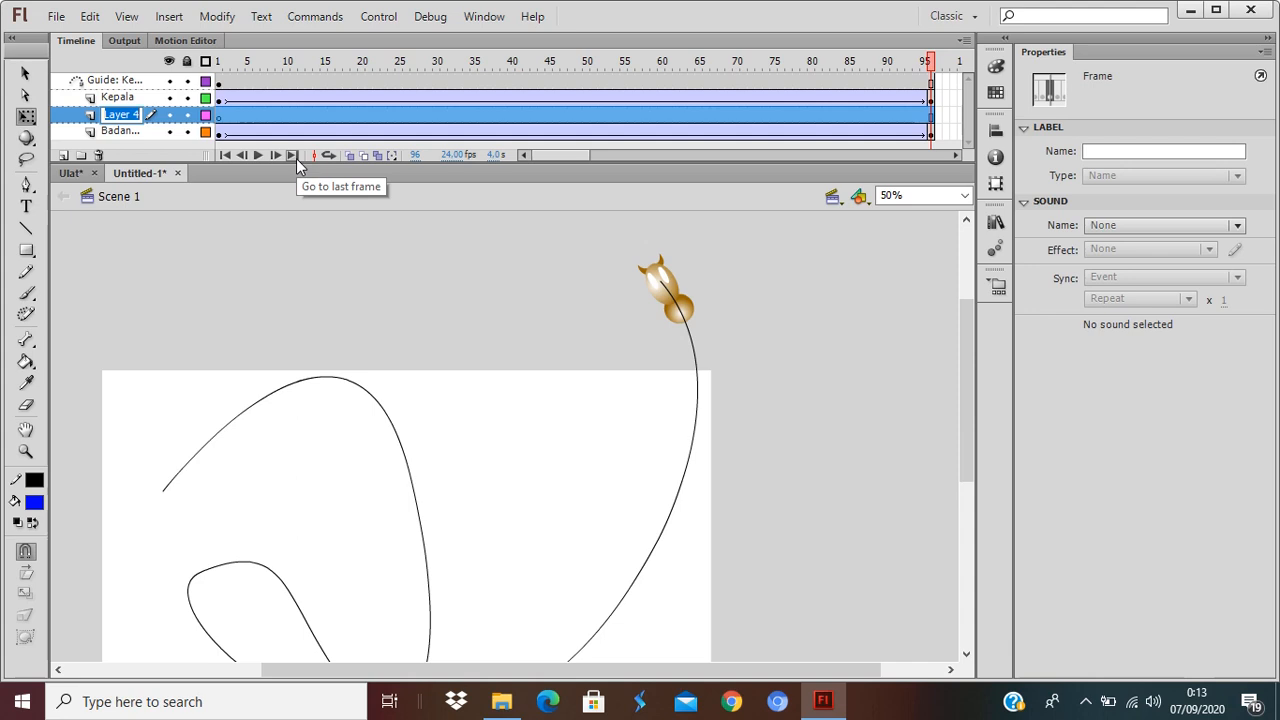
type("B")
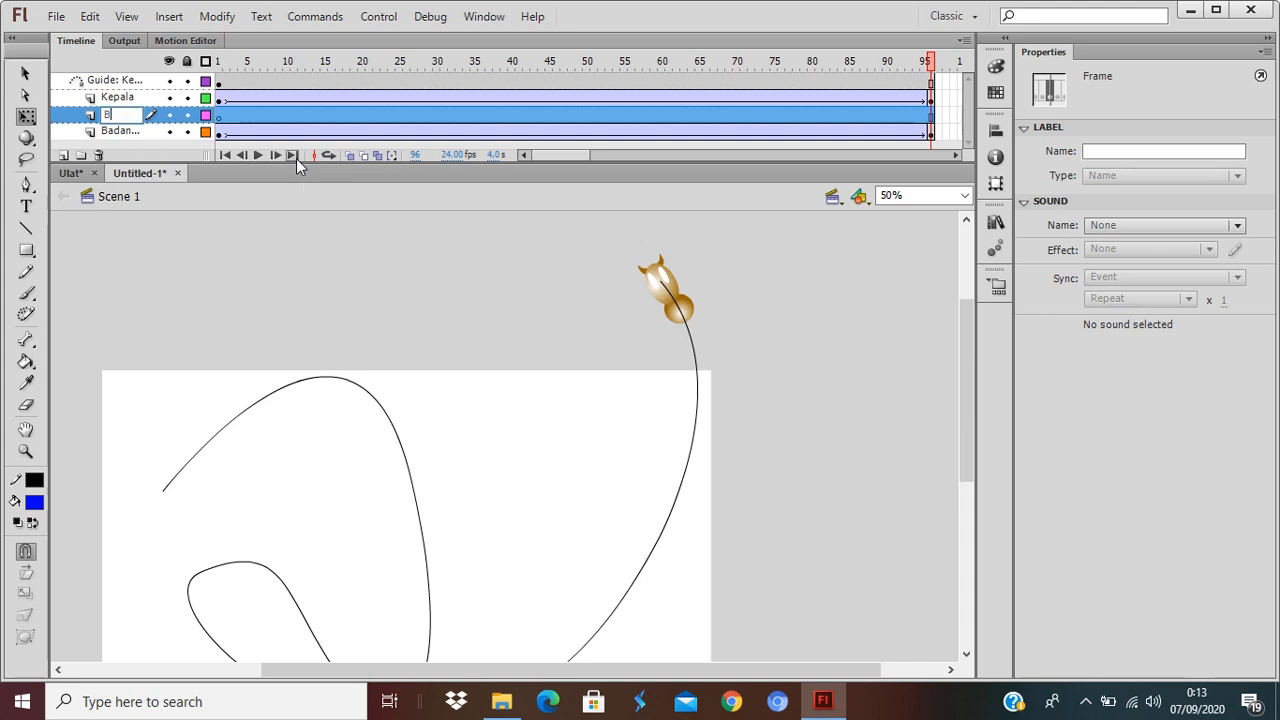
type("adan_")
key("Return")
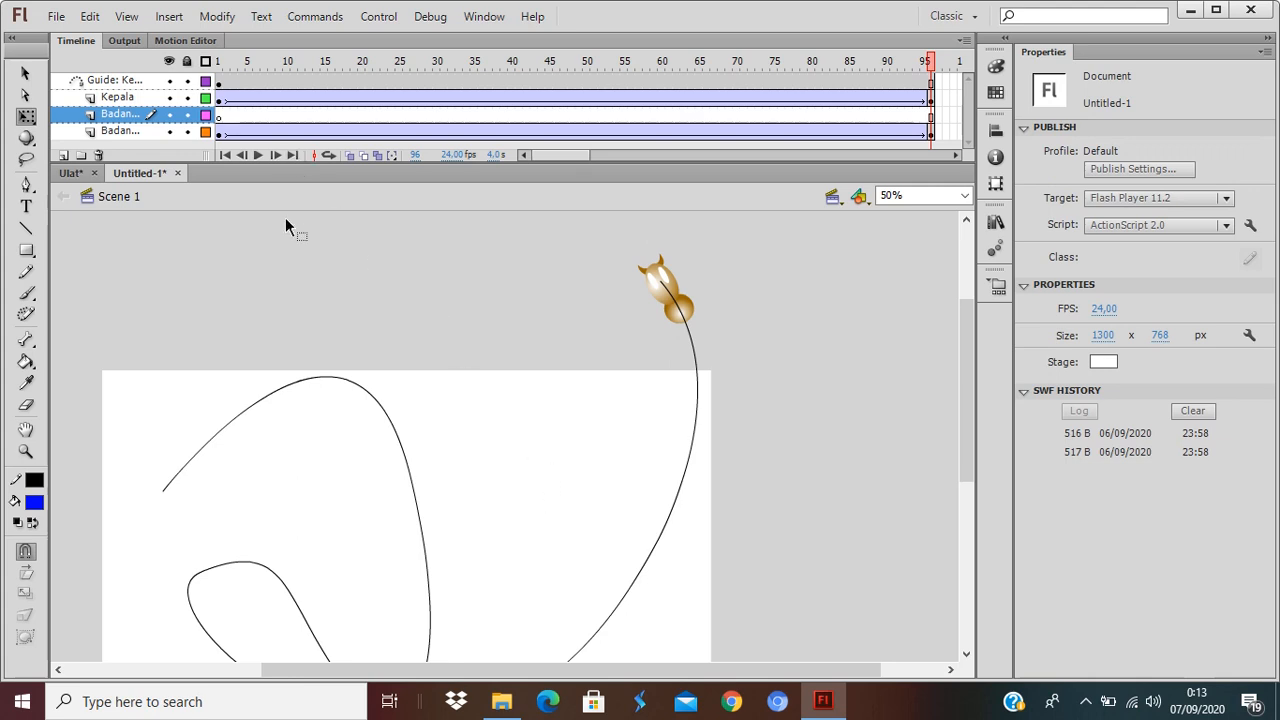
Step: Copy the Badan_1 body segment onto frame 1 of the new layer, on the guide behind the first segment at about X 246, Y 138
double_click(700, 328)
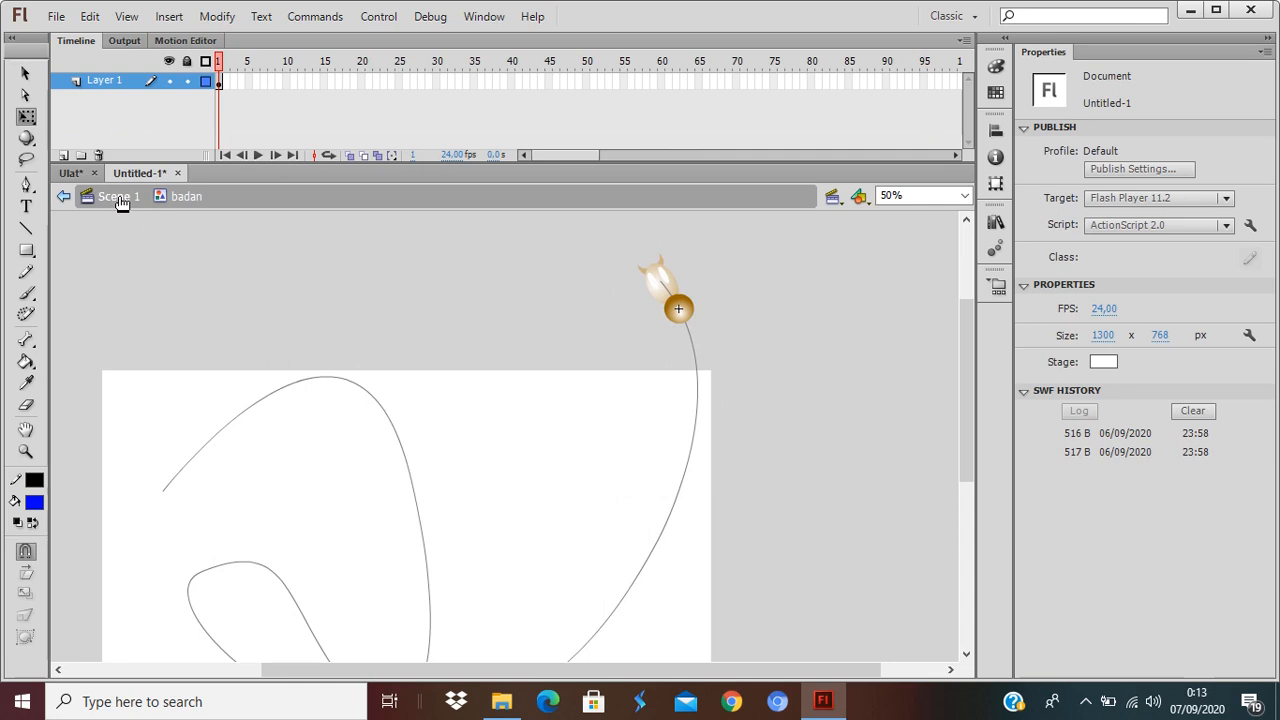
left_click(119, 198)
key("v")
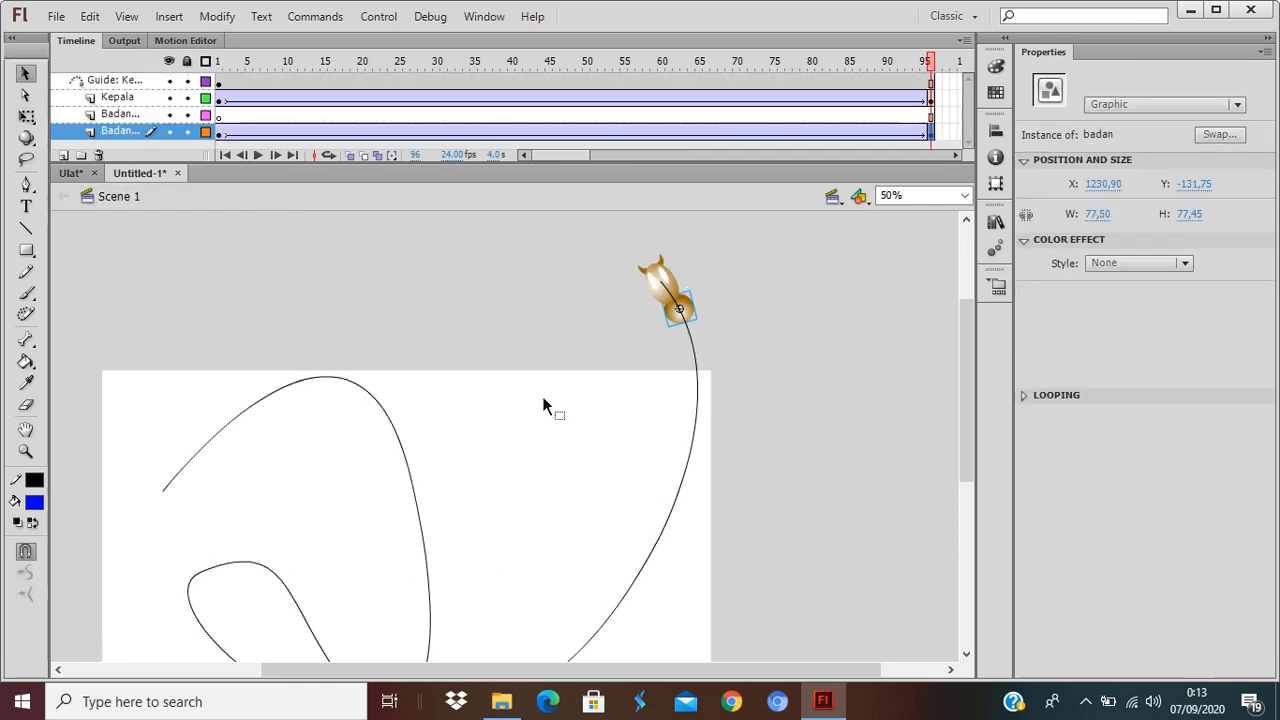
left_click(220, 114)
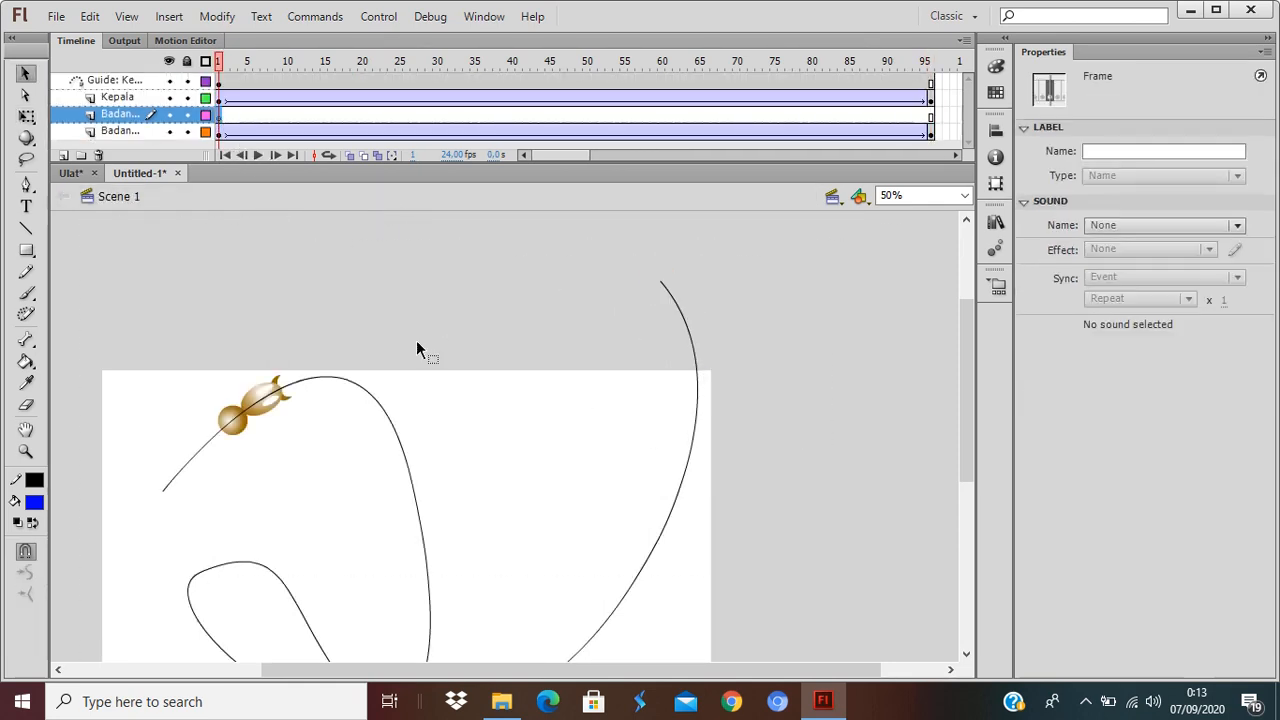
left_click(492, 424)
key("ctrl+v")
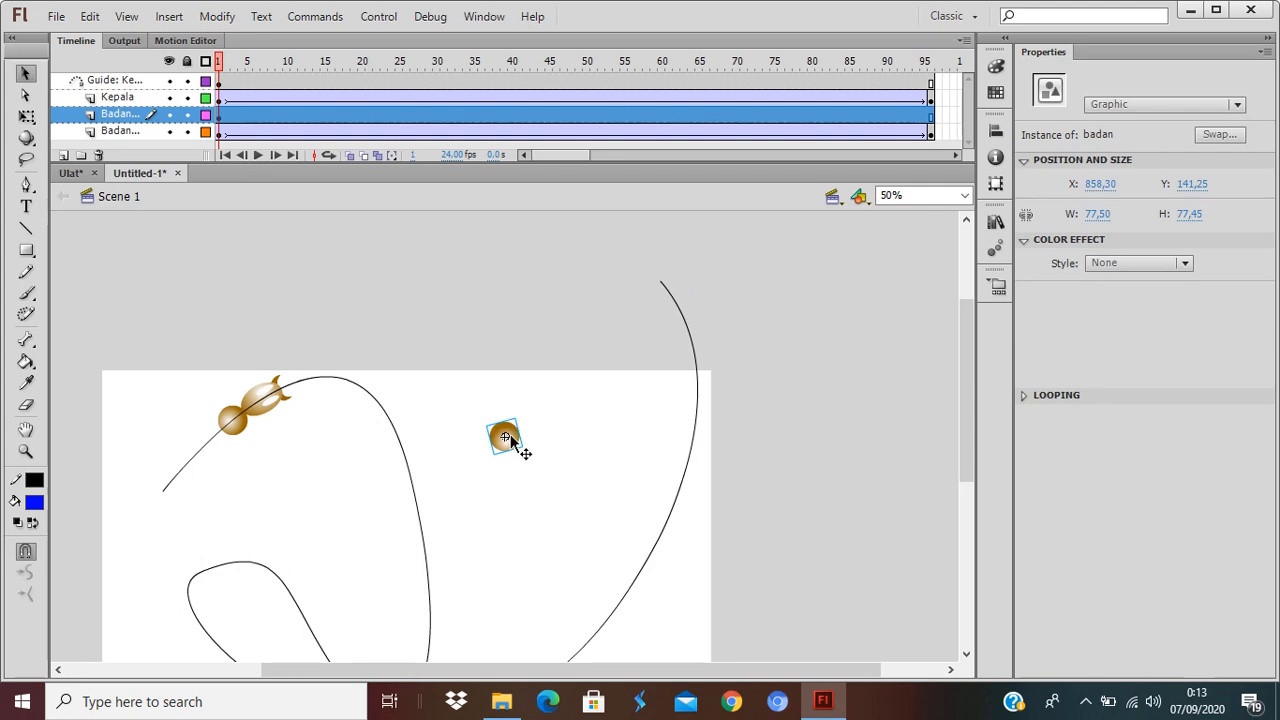
left_click_drag(510, 436, 222, 436)
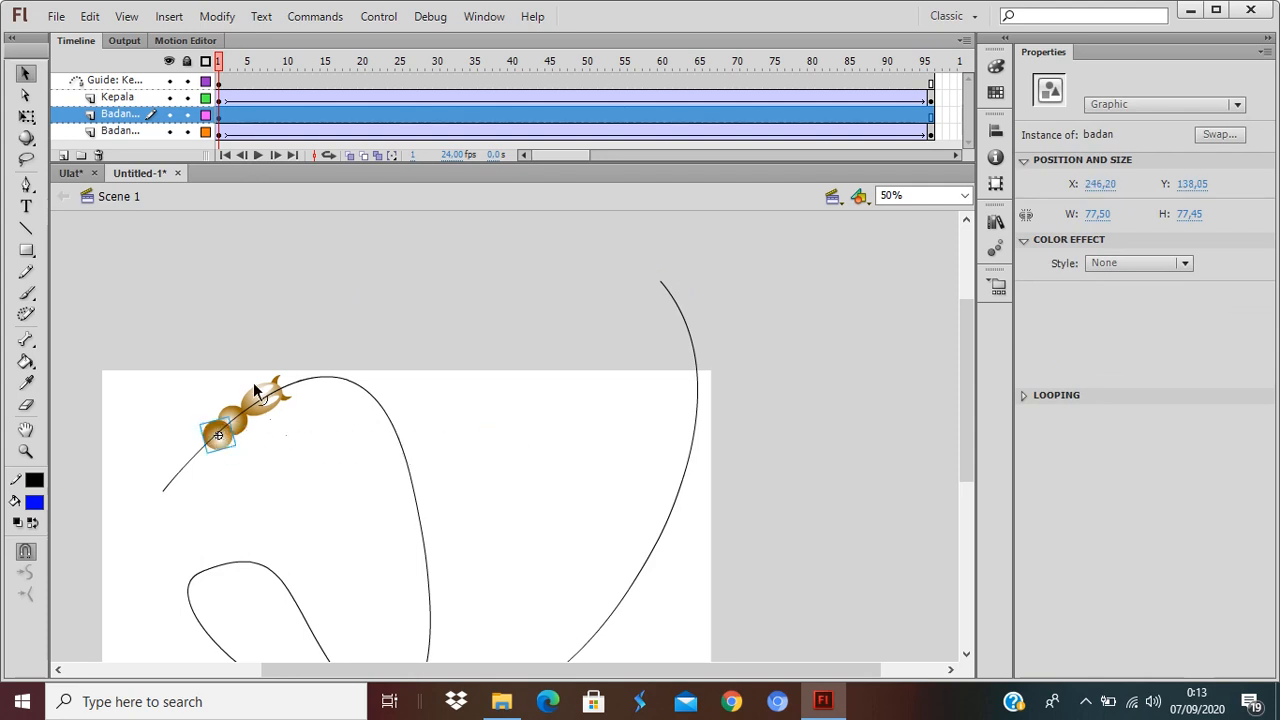
Step: Rotate the second body segment on frame 1 to line up with the guide path
left_click(26, 116)
left_click_drag(255, 443, 230, 469)
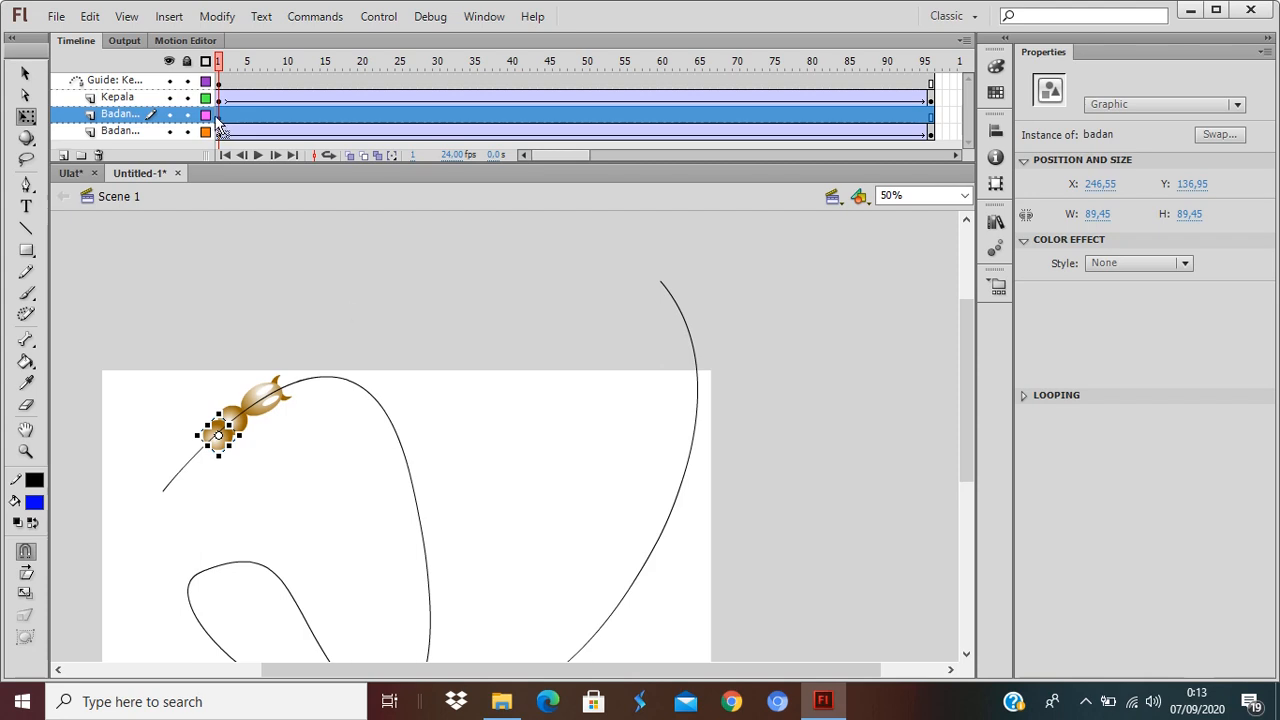
key("v")
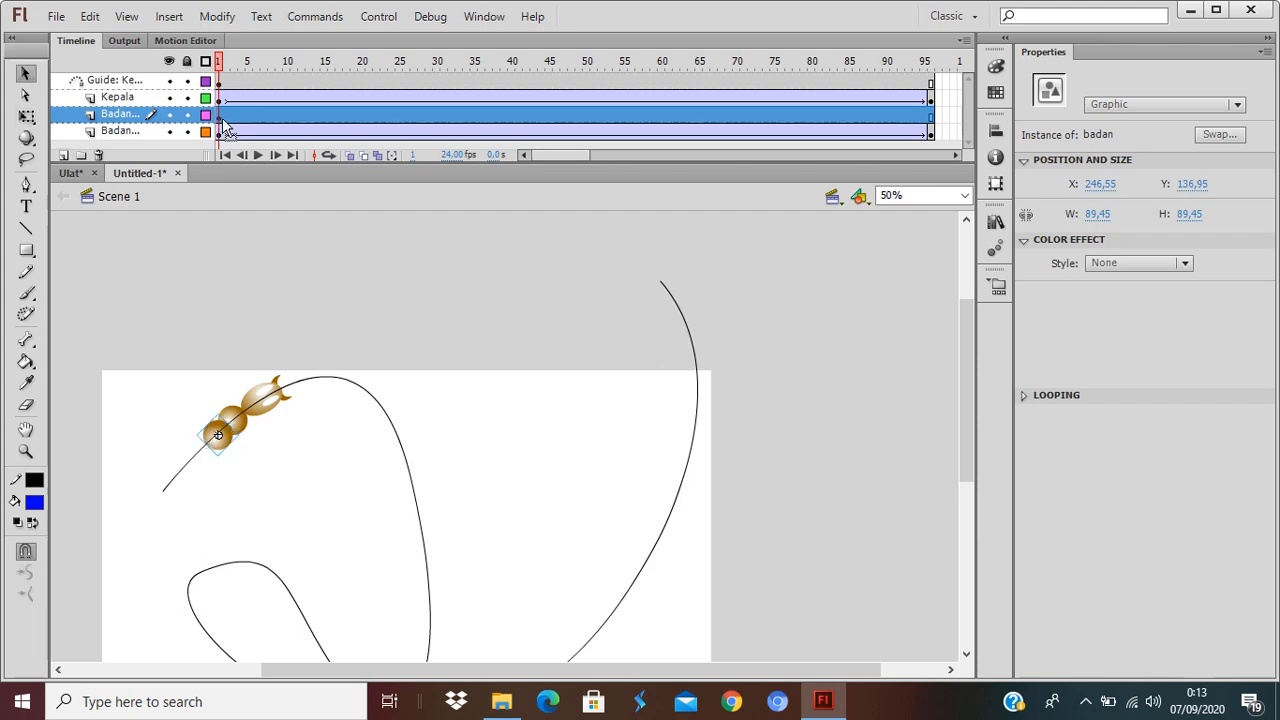
Step: Insert a keyframe at frame 96 of the second body layer and create a classic tween across the layer
left_click(224, 118)
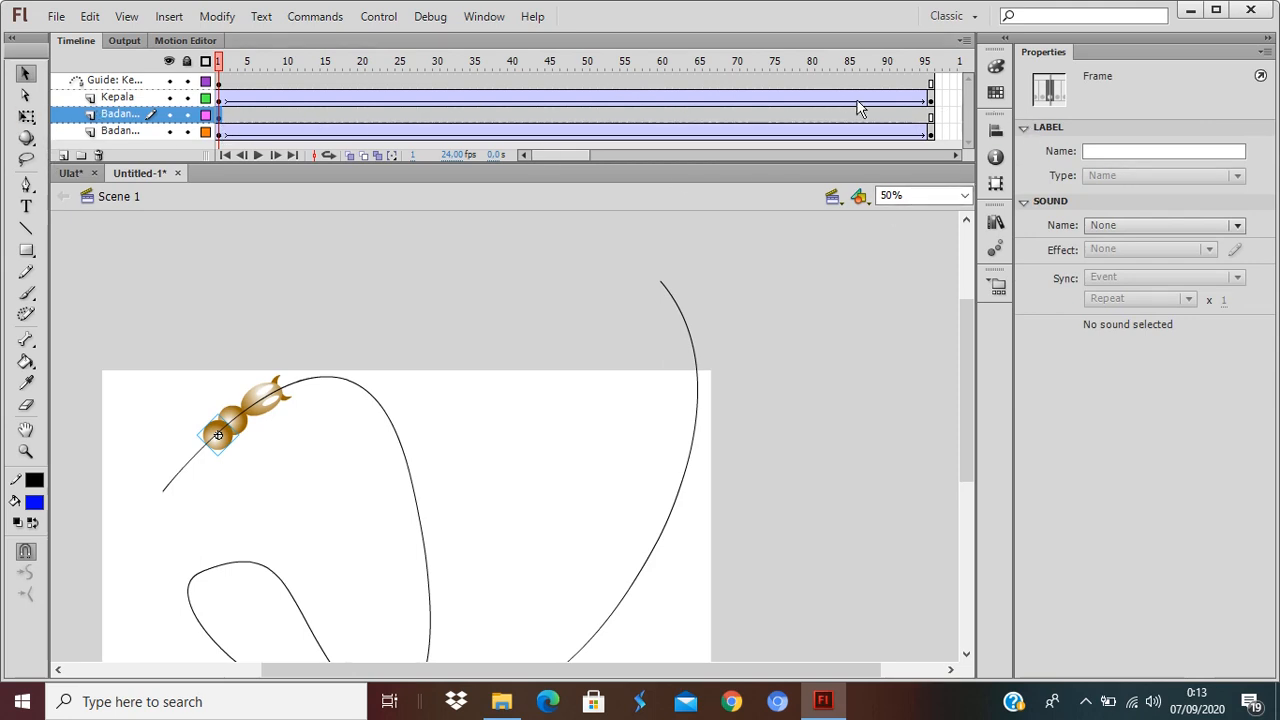
left_click(929, 117)
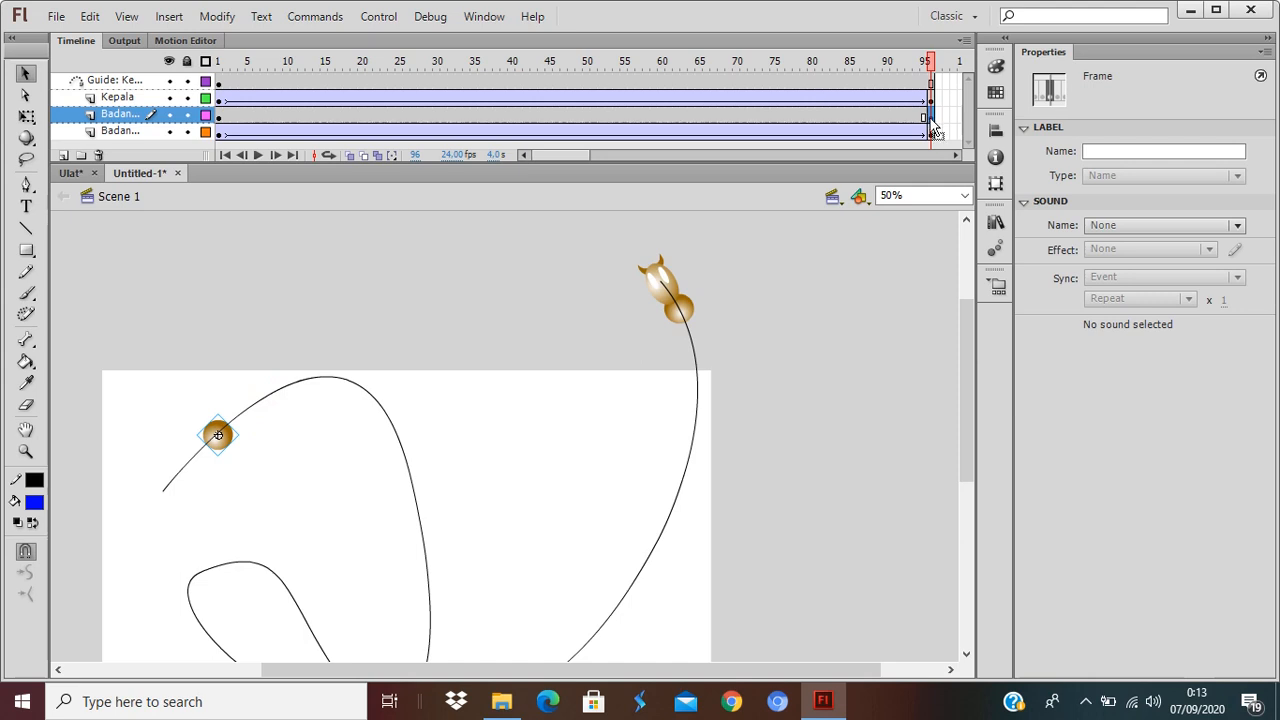
right_click(893, 117)
left_click(944, 174)
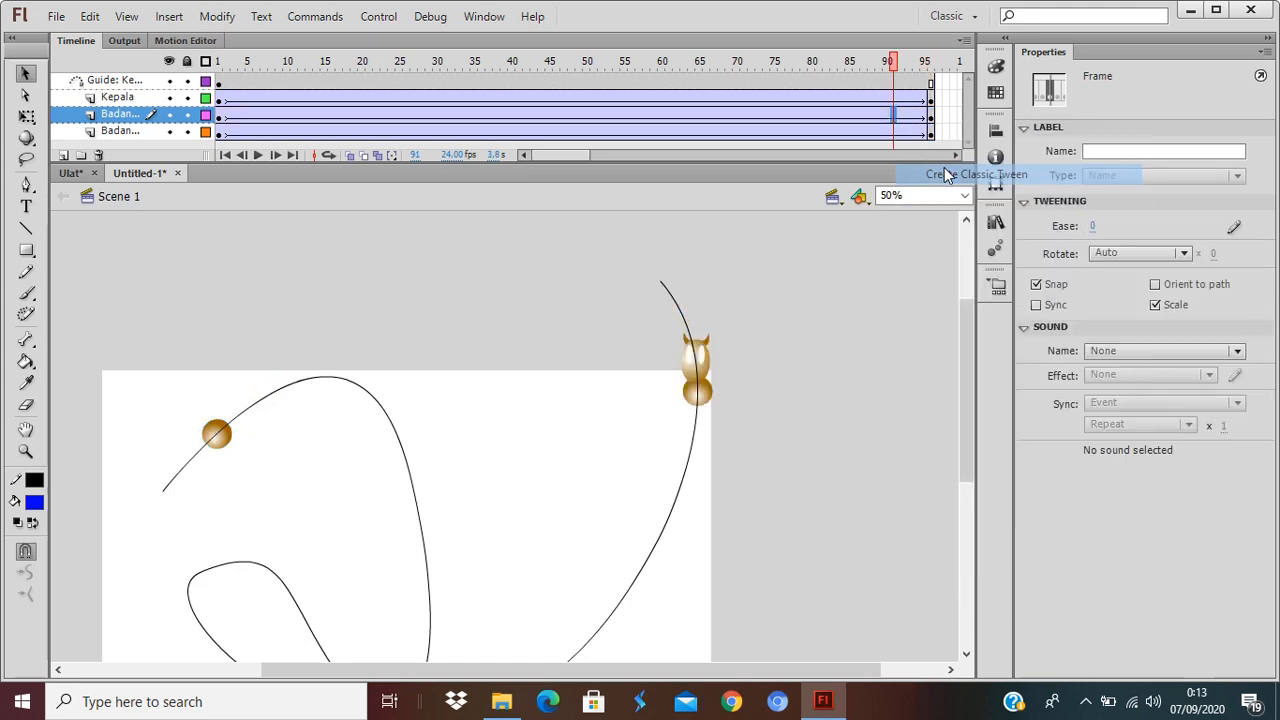
Step: On frame 96, place the second body segment on the guide behind the first at about X 1254, Y -75 and rotate it to the path
left_click(219, 117)
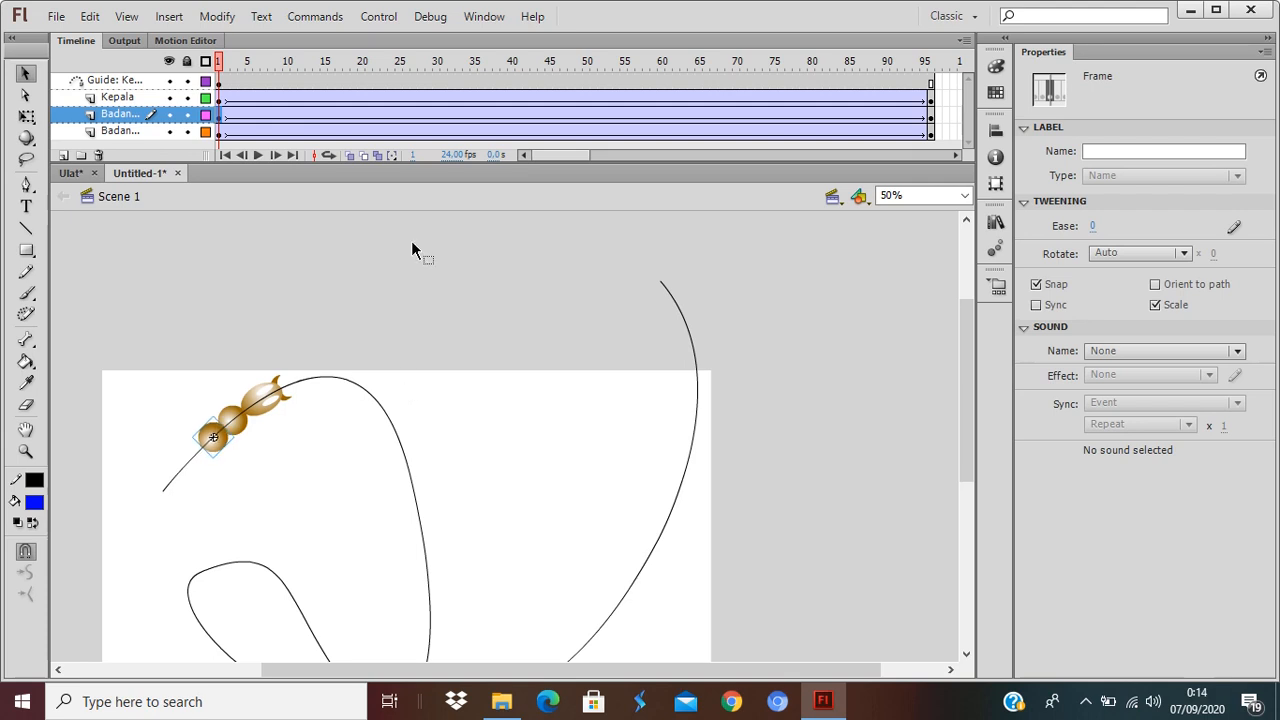
left_click(929, 118)
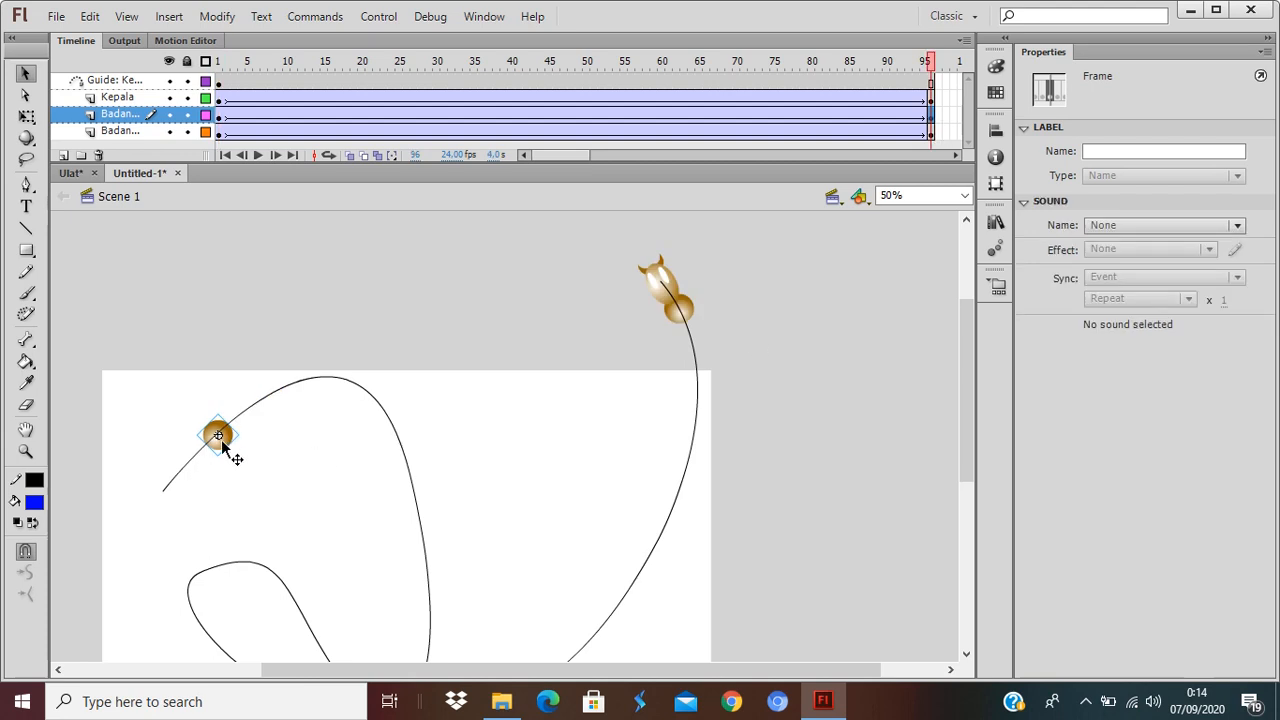
left_click_drag(229, 448, 695, 346)
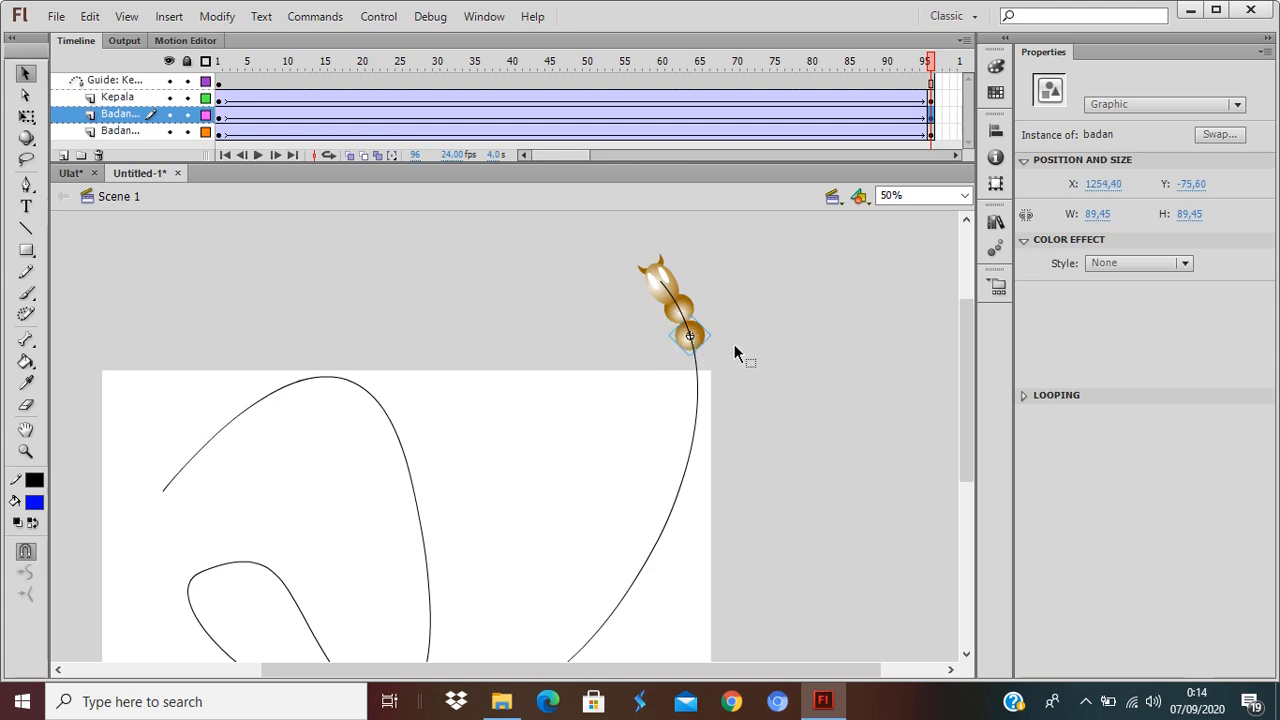
key("q")
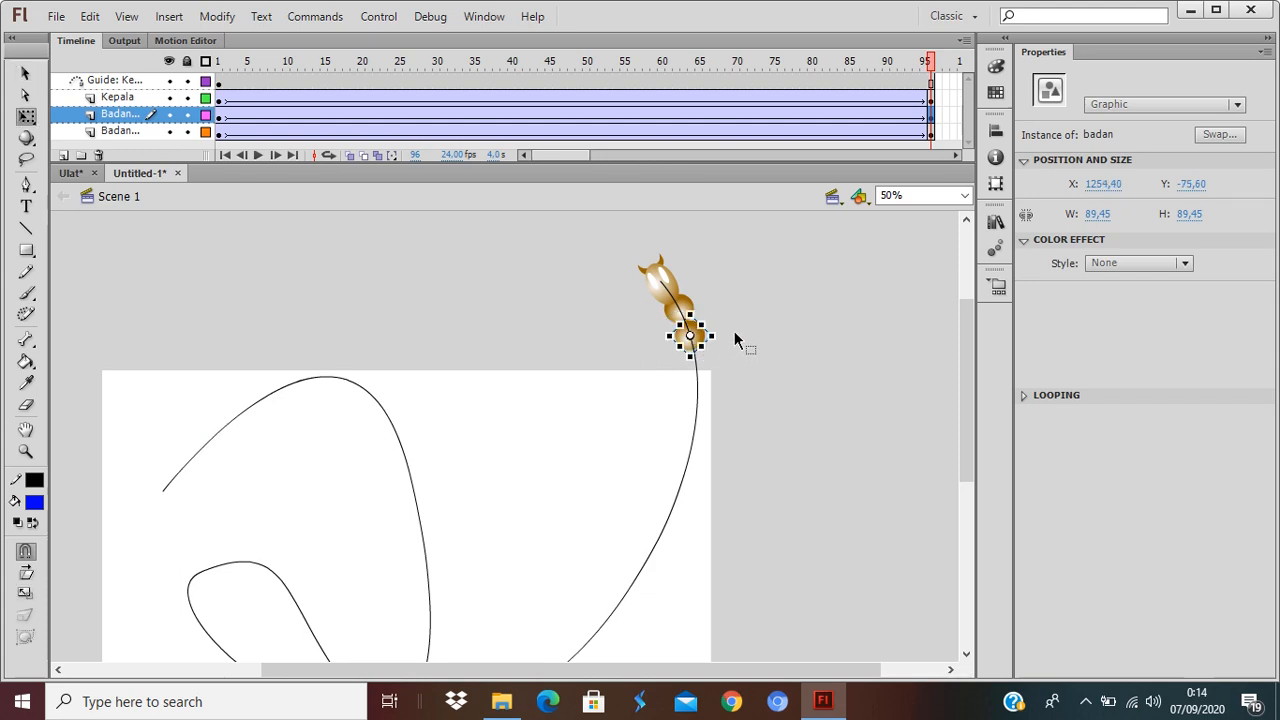
left_click_drag(726, 327, 714, 314)
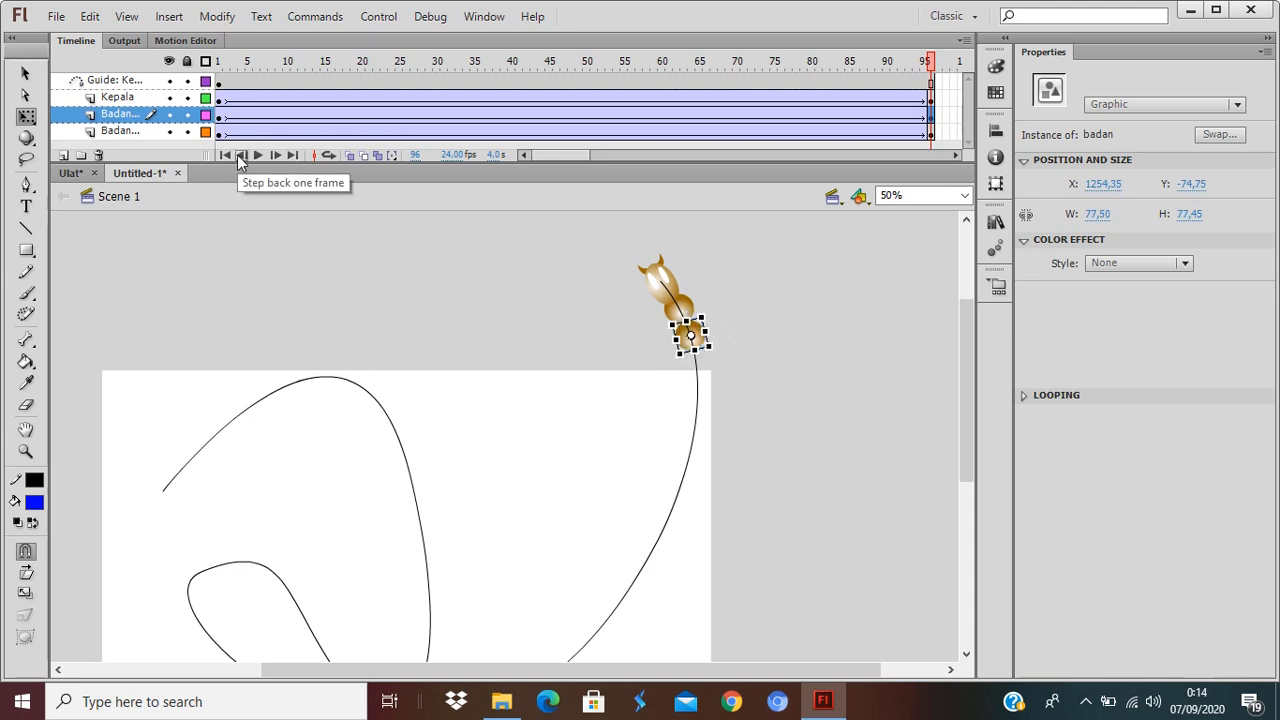
Step: Nudge the second body segment on frame 96 closer to the first segment, to about X 1250, Y -85
key("shift+Up")
key("Left")
key("Left")
key("Left")
key("Left")
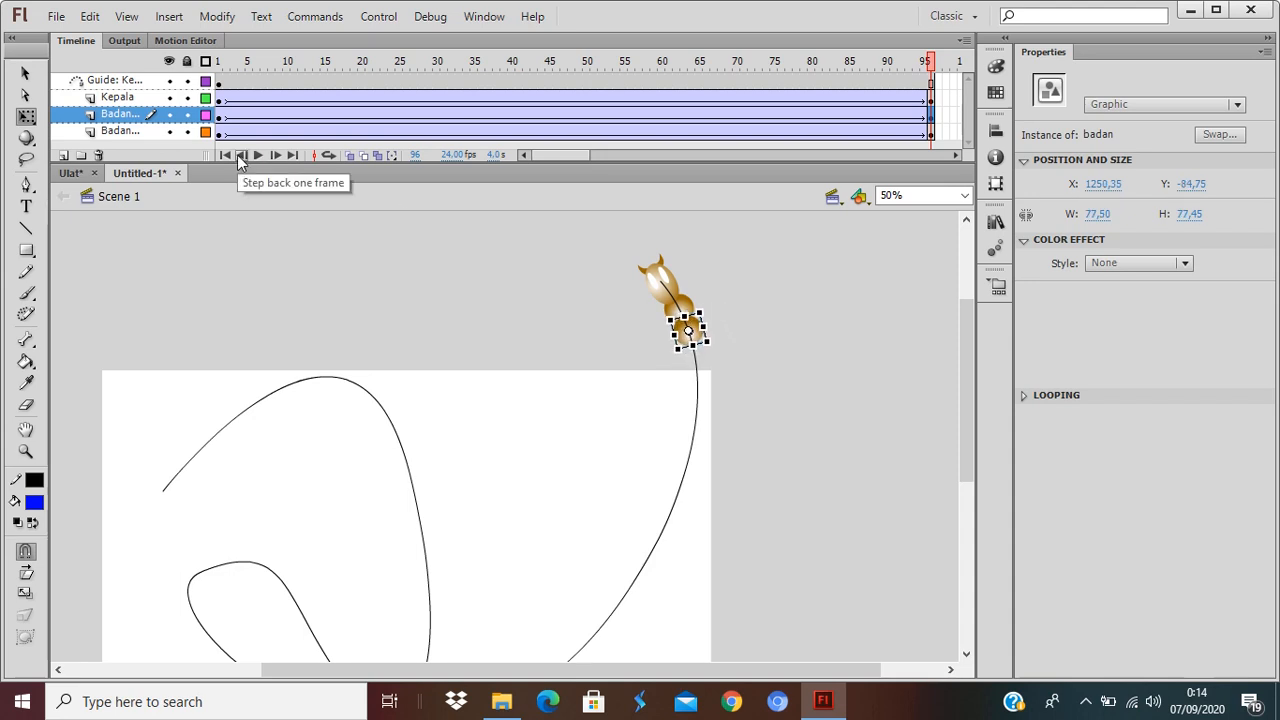
key("Up")
key("Up")
key("Down")
key("Down")
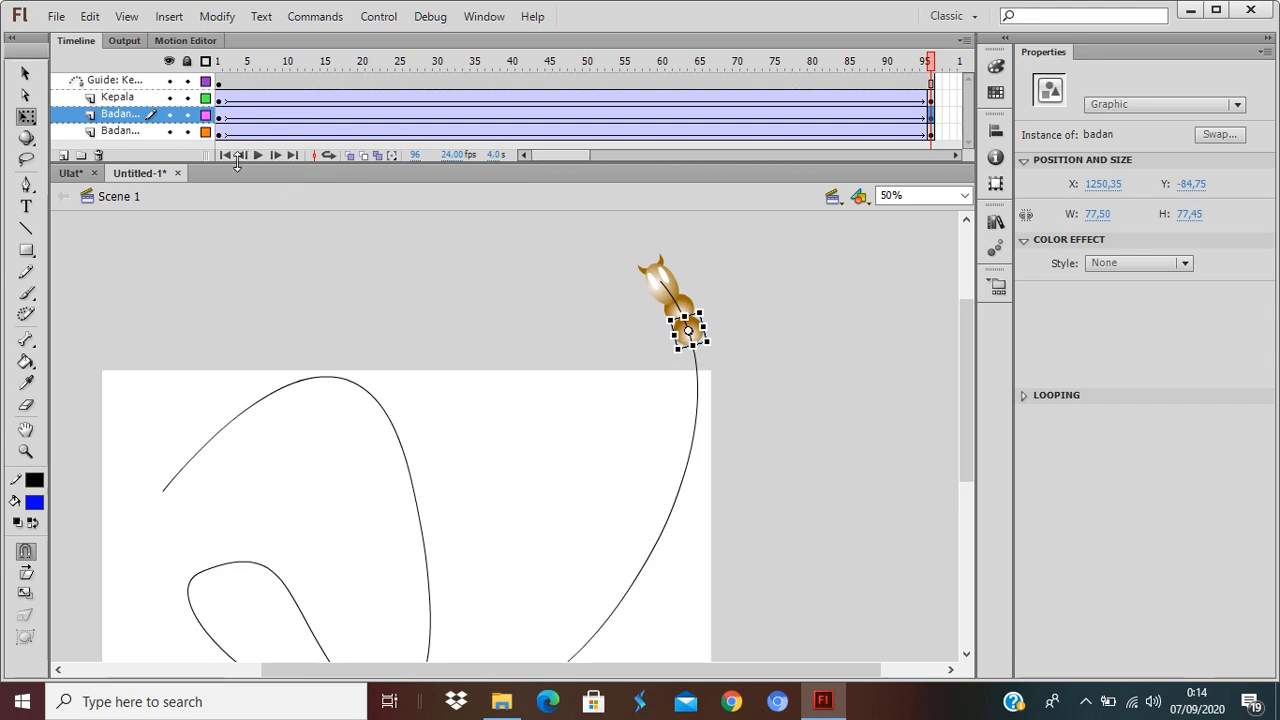
Step: Enable Orient to path for the second body segment's tween and preview the motion through frame 96
left_click(416, 118)
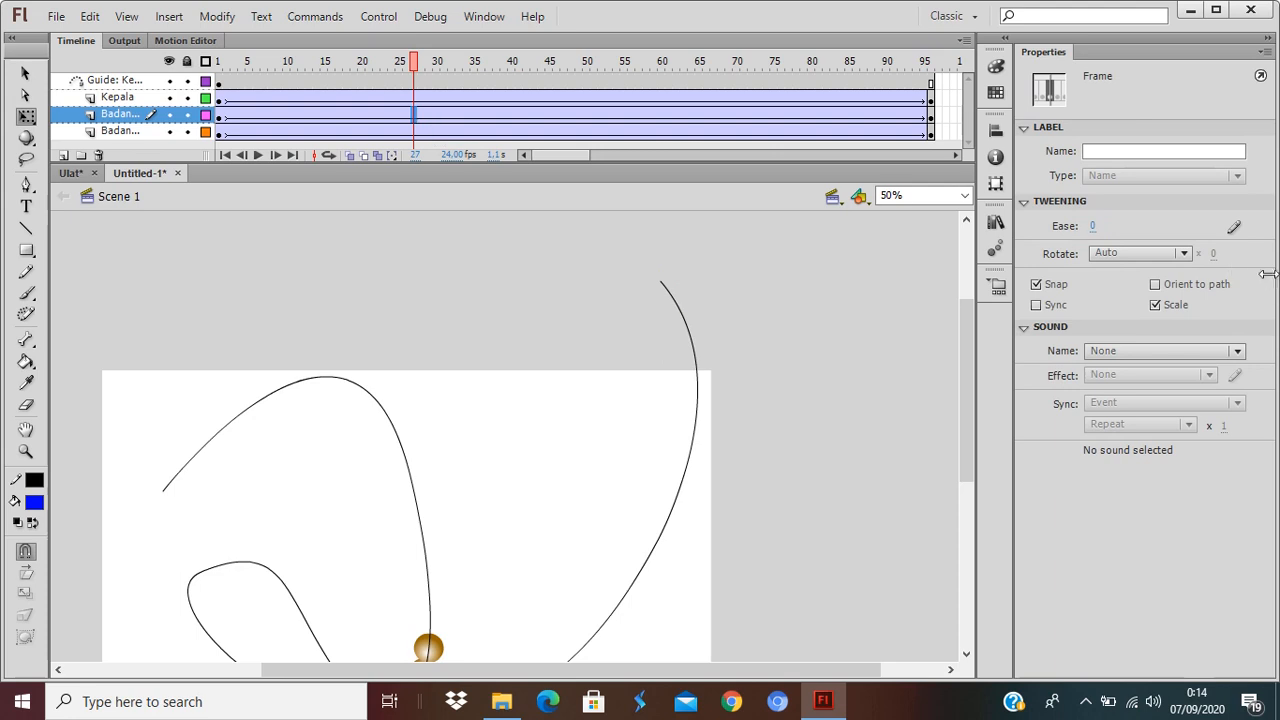
left_click(1181, 284)
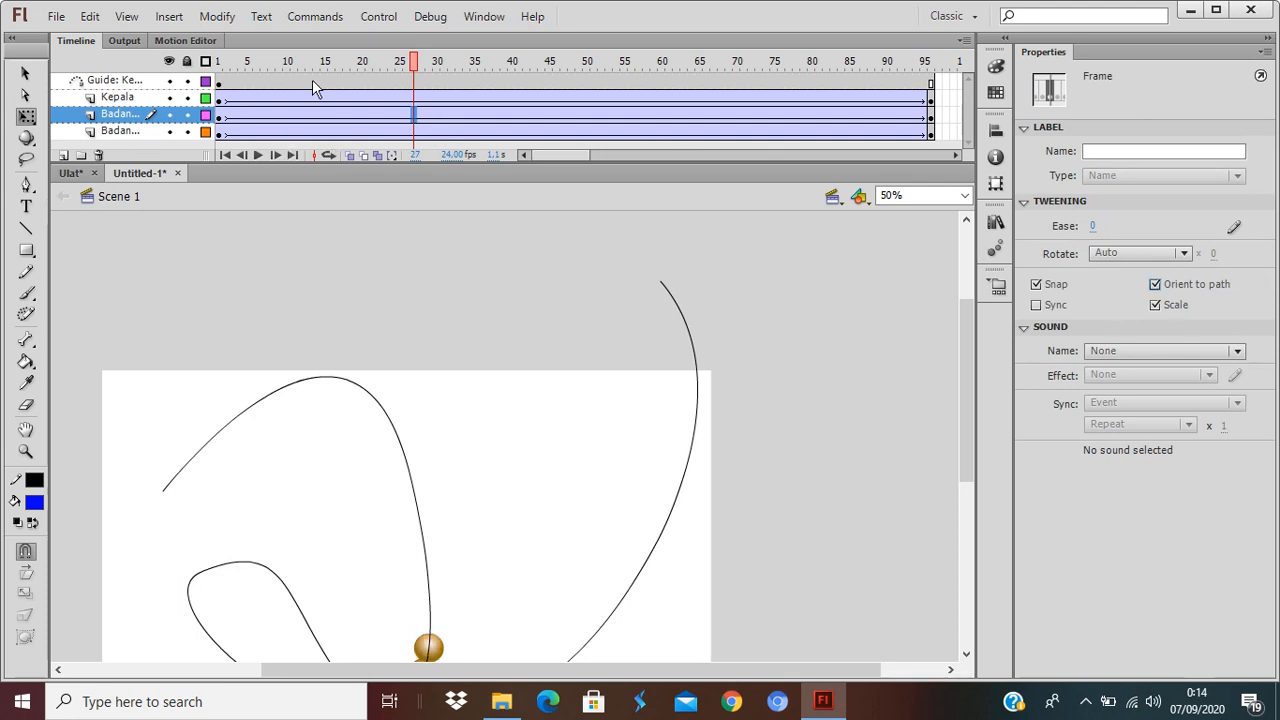
left_click_drag(414, 62, 953, 70)
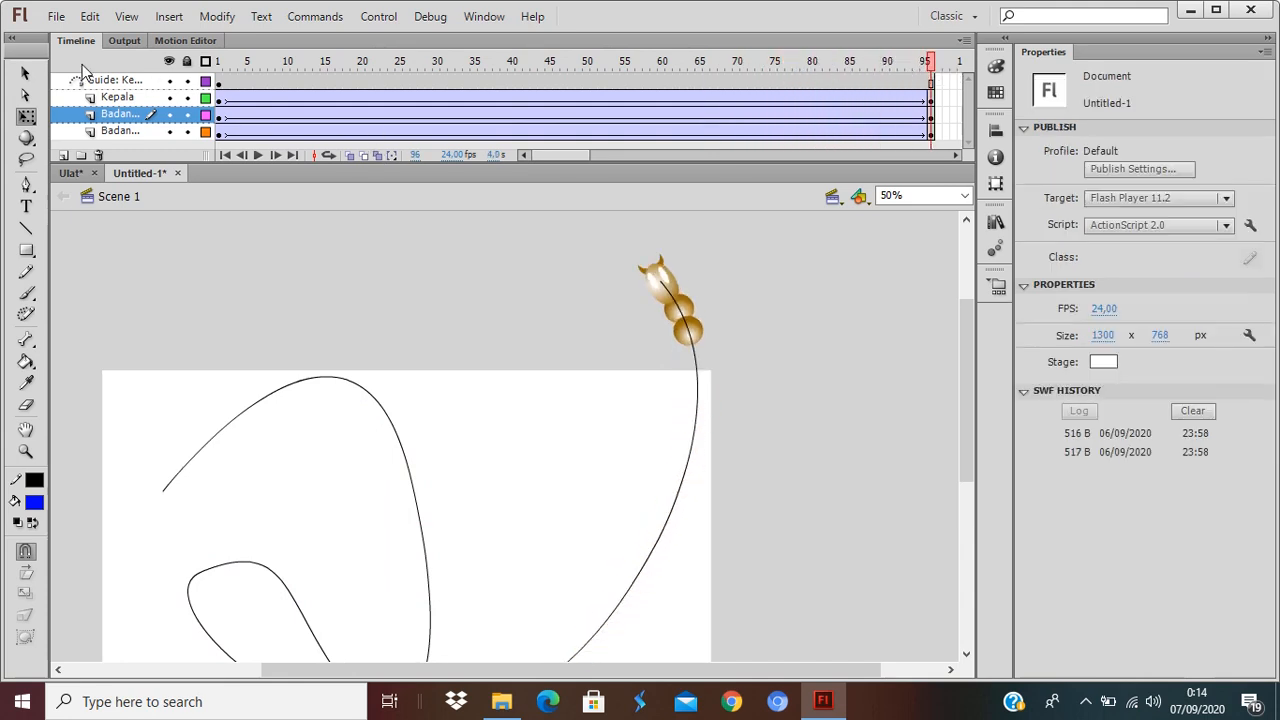
Step: Add a new layer directly below Kepala with a name starting with Badan, and paste a copy of the body segment onto it
left_click(63, 155)
double_click(117, 115)
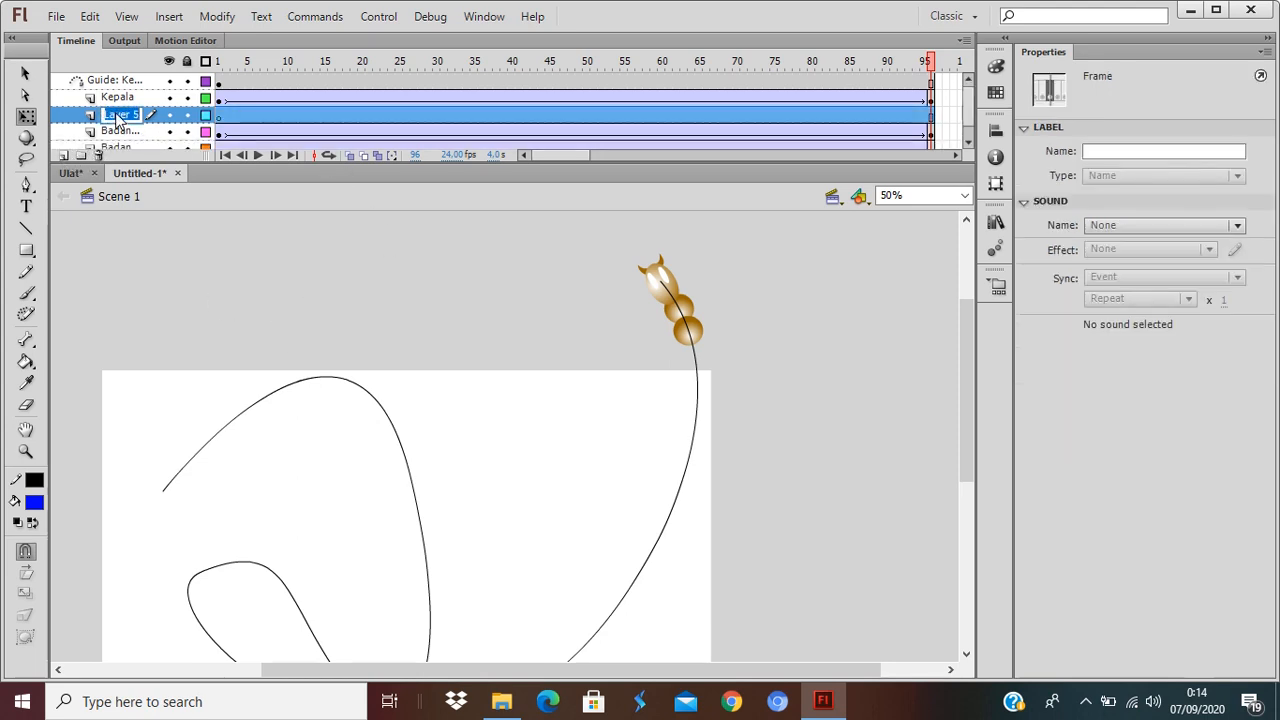
type("Badan")
key("Return")
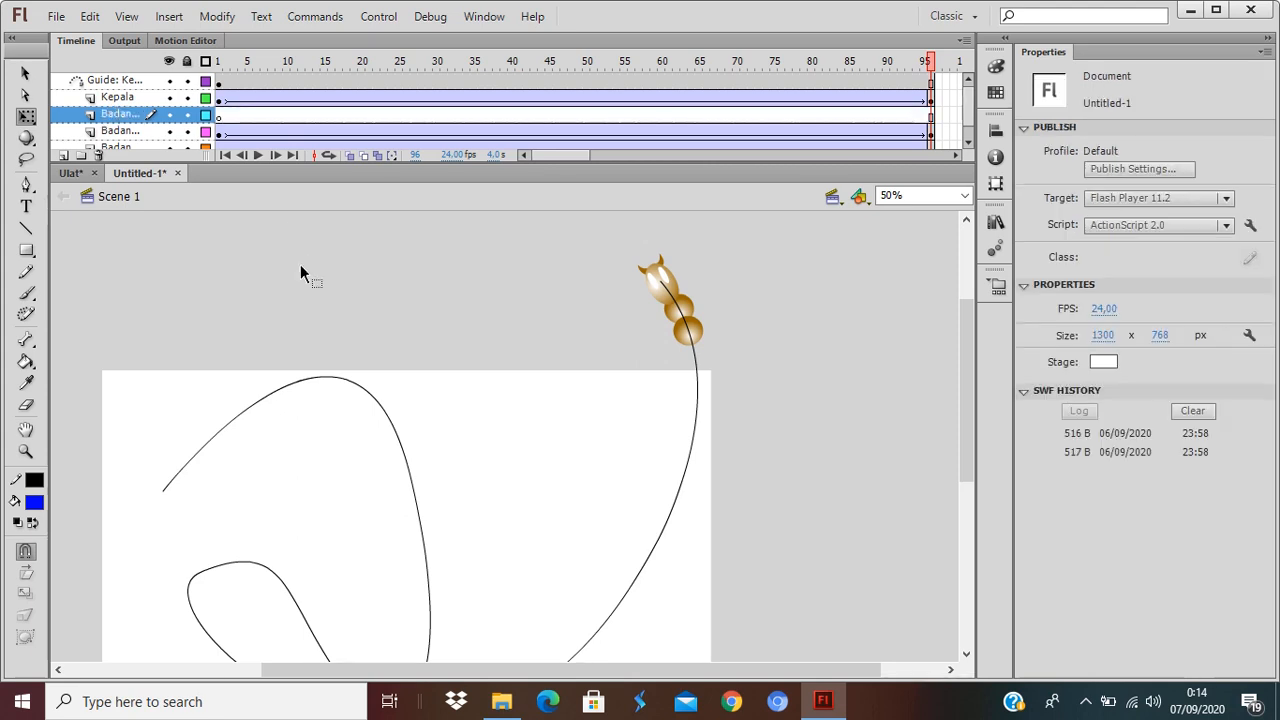
key("ctrl+v")
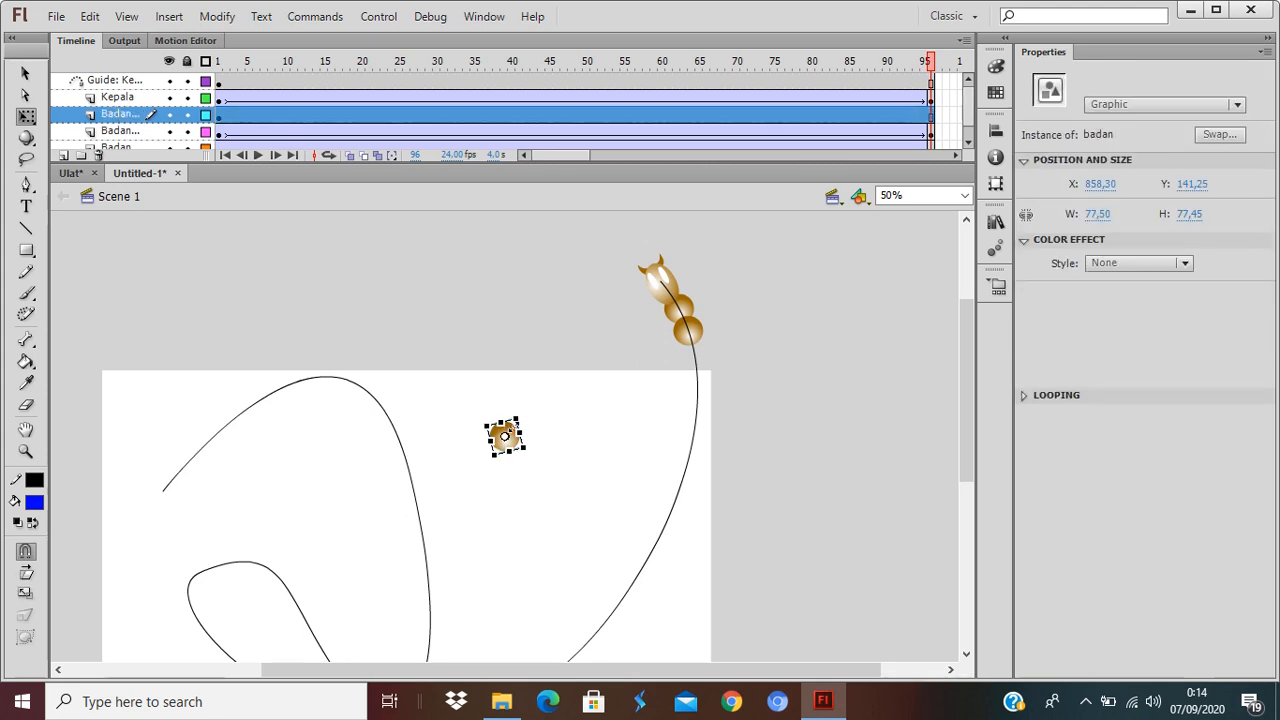
Step: Insert a keyframe at frame 96 of the third body layer and create a classic tween across the layer
left_click(222, 116)
left_click(224, 121)
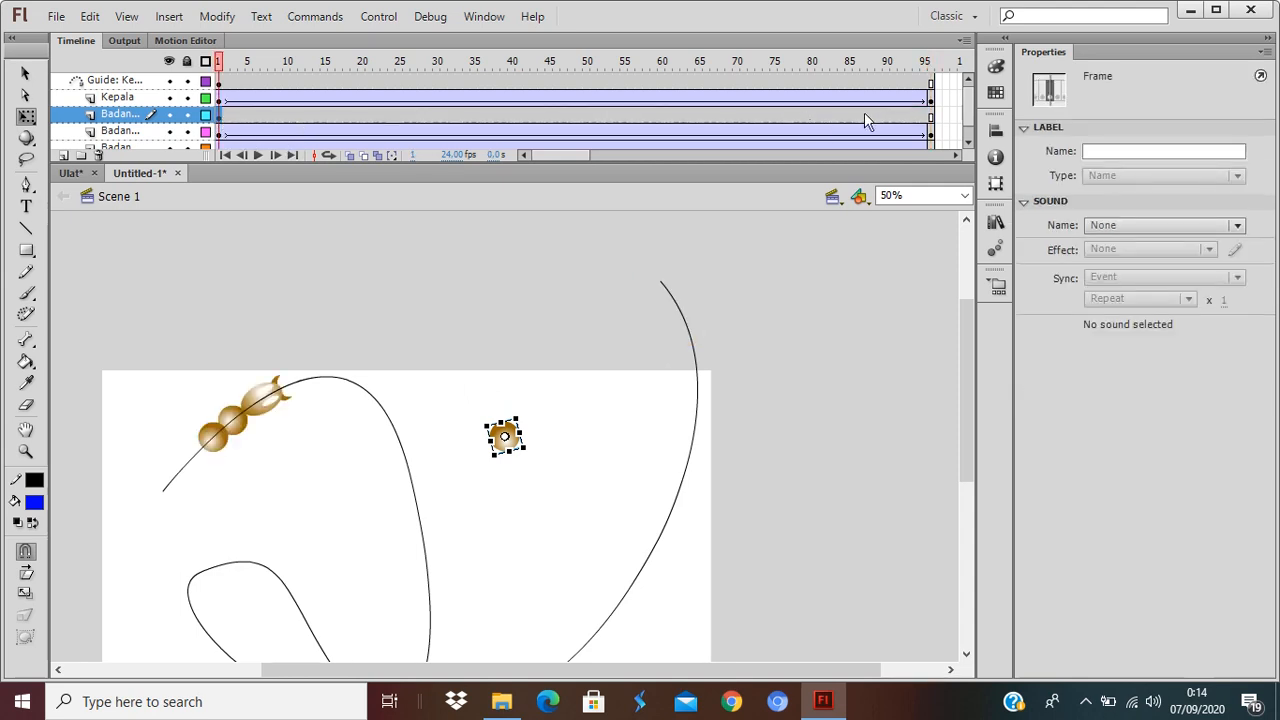
left_click(931, 116)
right_click(931, 117)
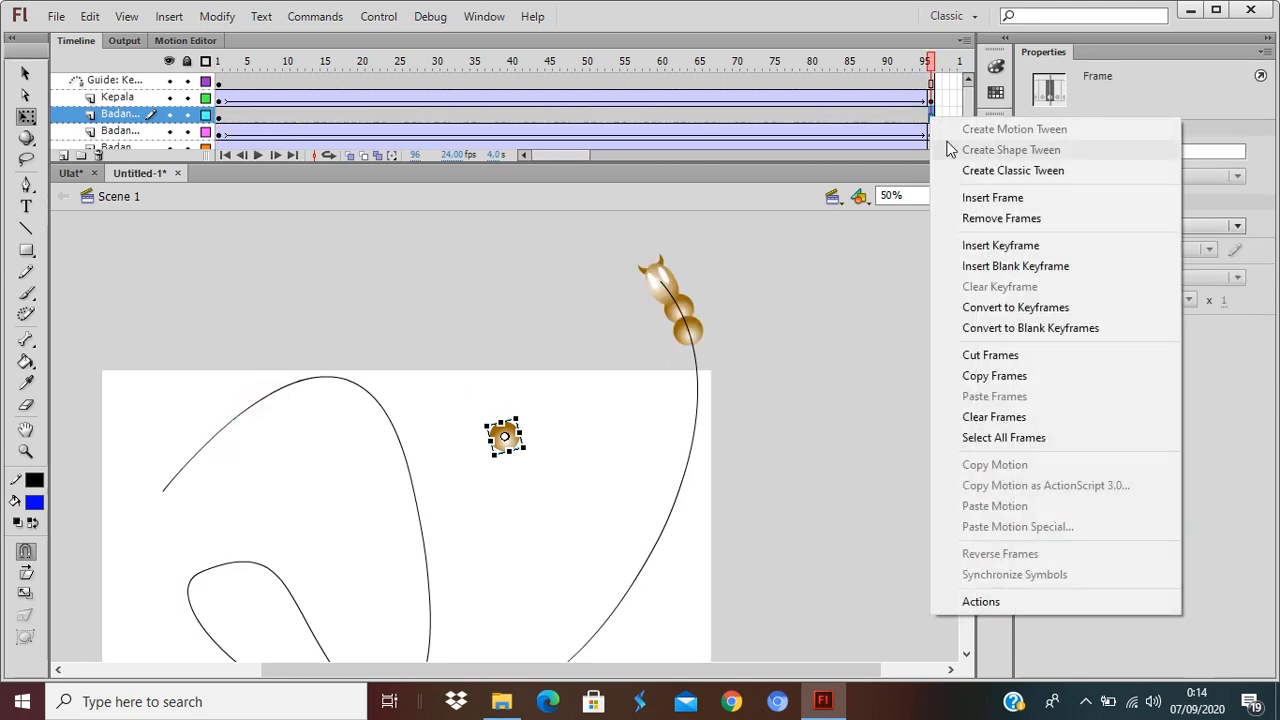
left_click(976, 245)
right_click(838, 117)
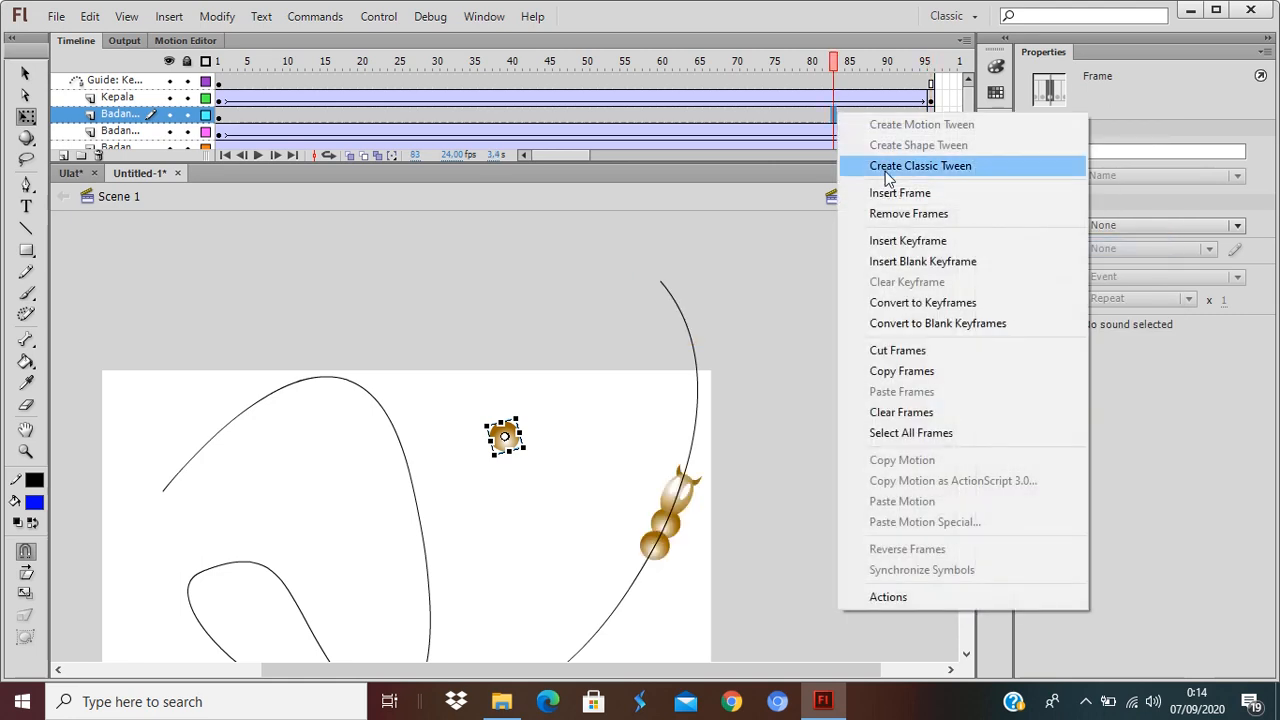
left_click(885, 166)
Step: On frame 1, place the third body segment on the guide behind the second at about X 192, Y 187 and rotate it to the path
key("v")
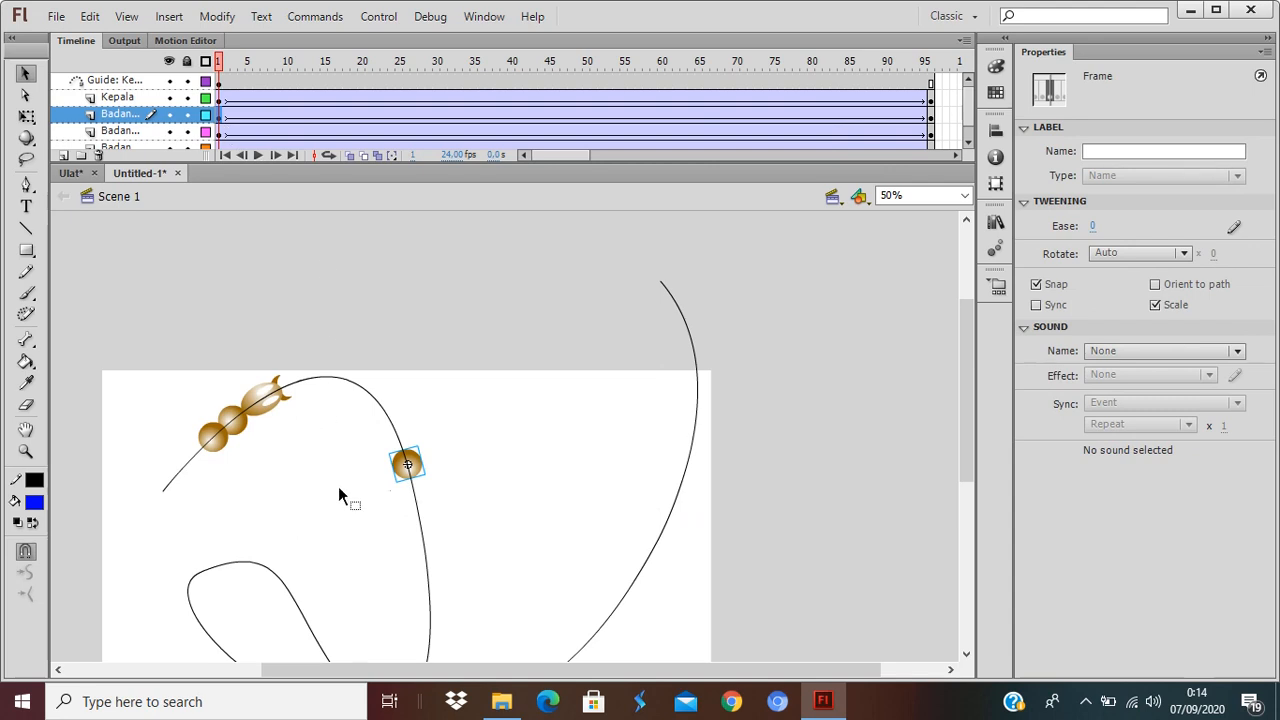
left_click_drag(418, 478, 207, 460)
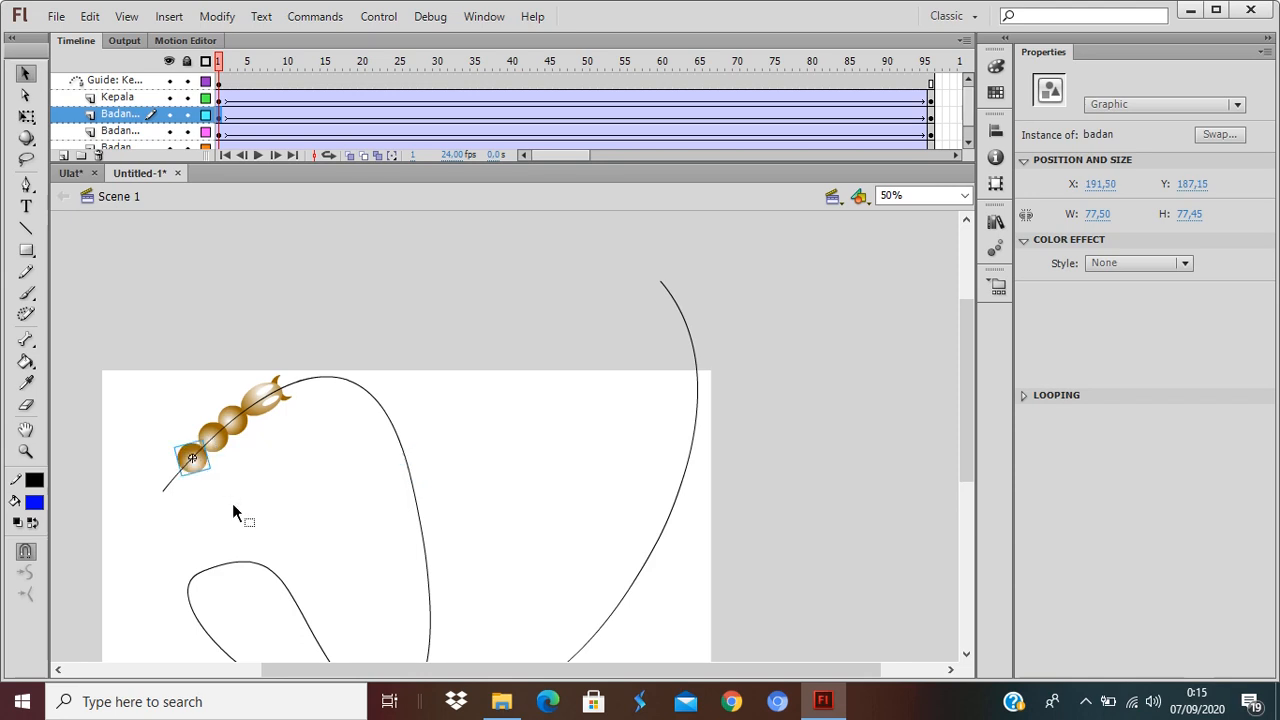
key("q")
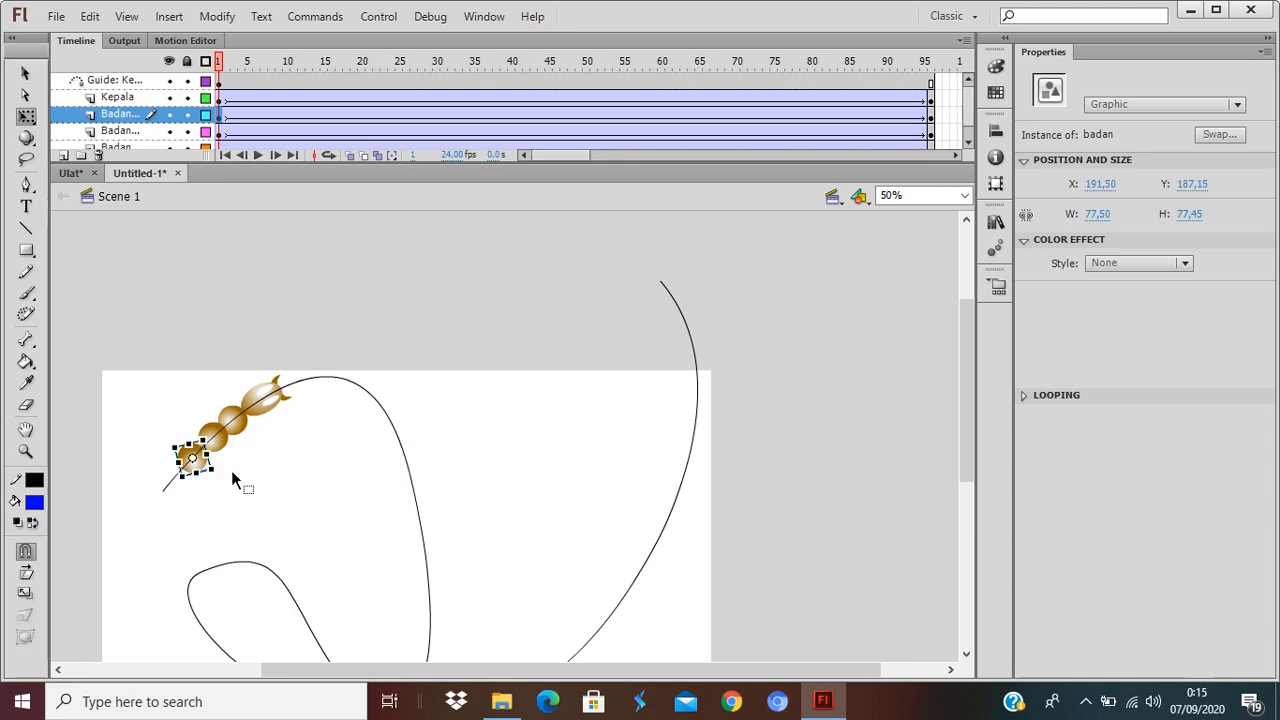
key("ctrl+1")
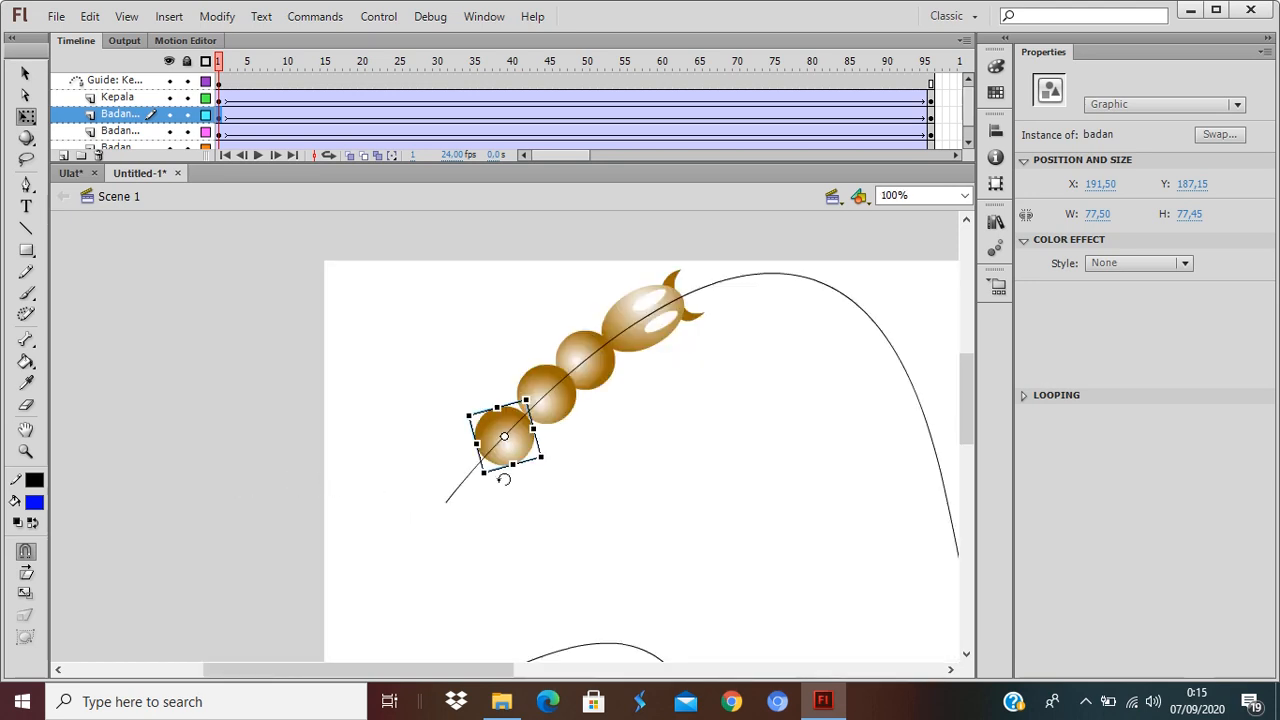
left_click_drag(554, 460, 531, 490)
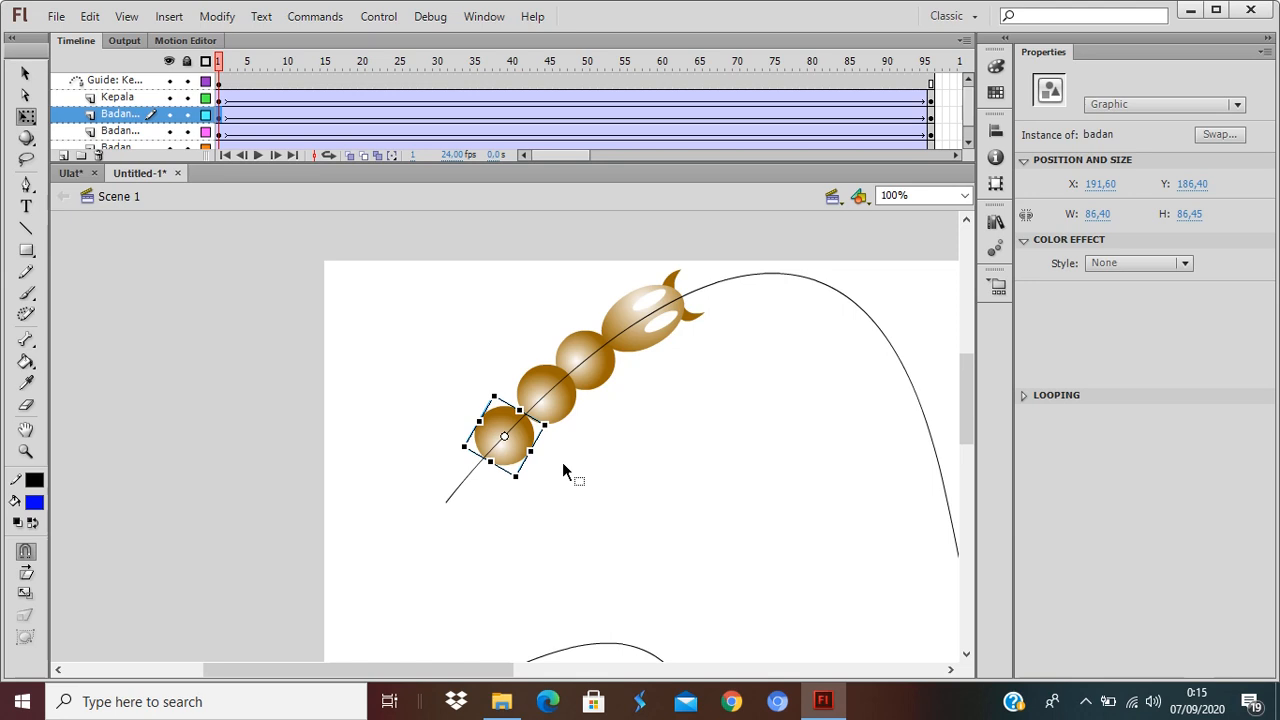
key("ctrl+minus")
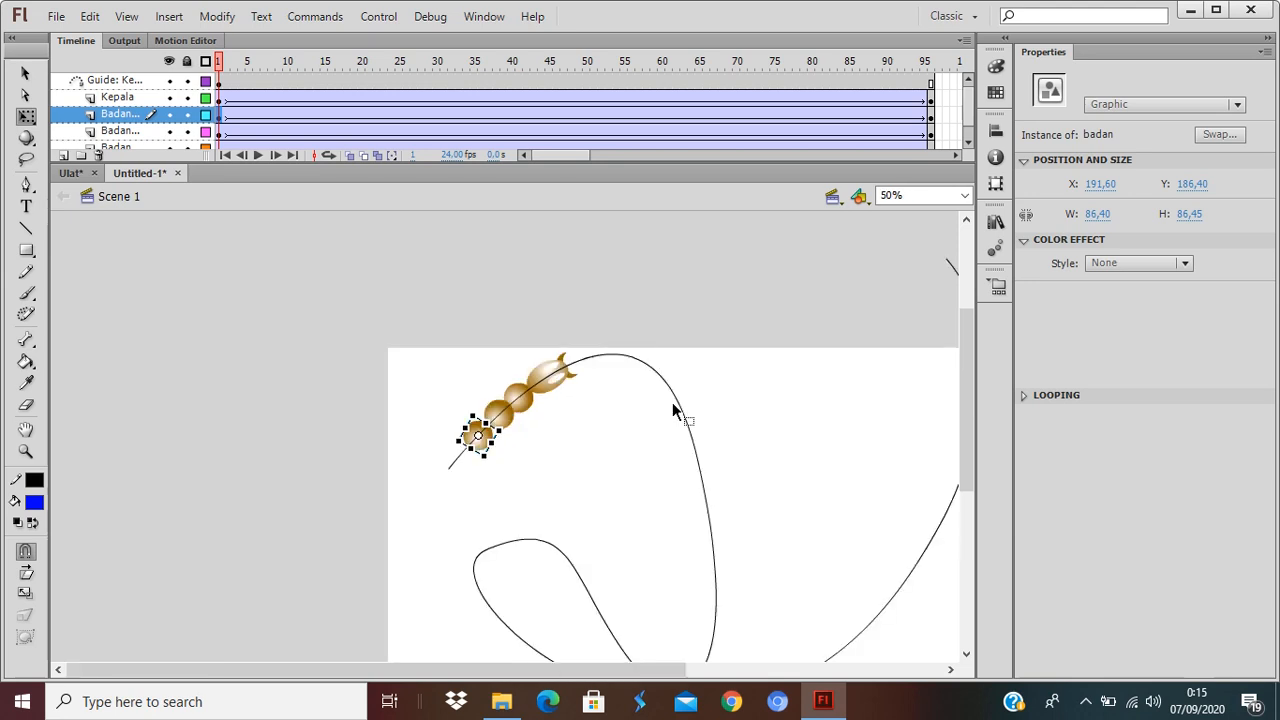
Step: Move the third body segment on frame 96 onto the guide behind the second segment, at about X 1262, Y -42
key("v")
left_click(930, 119)
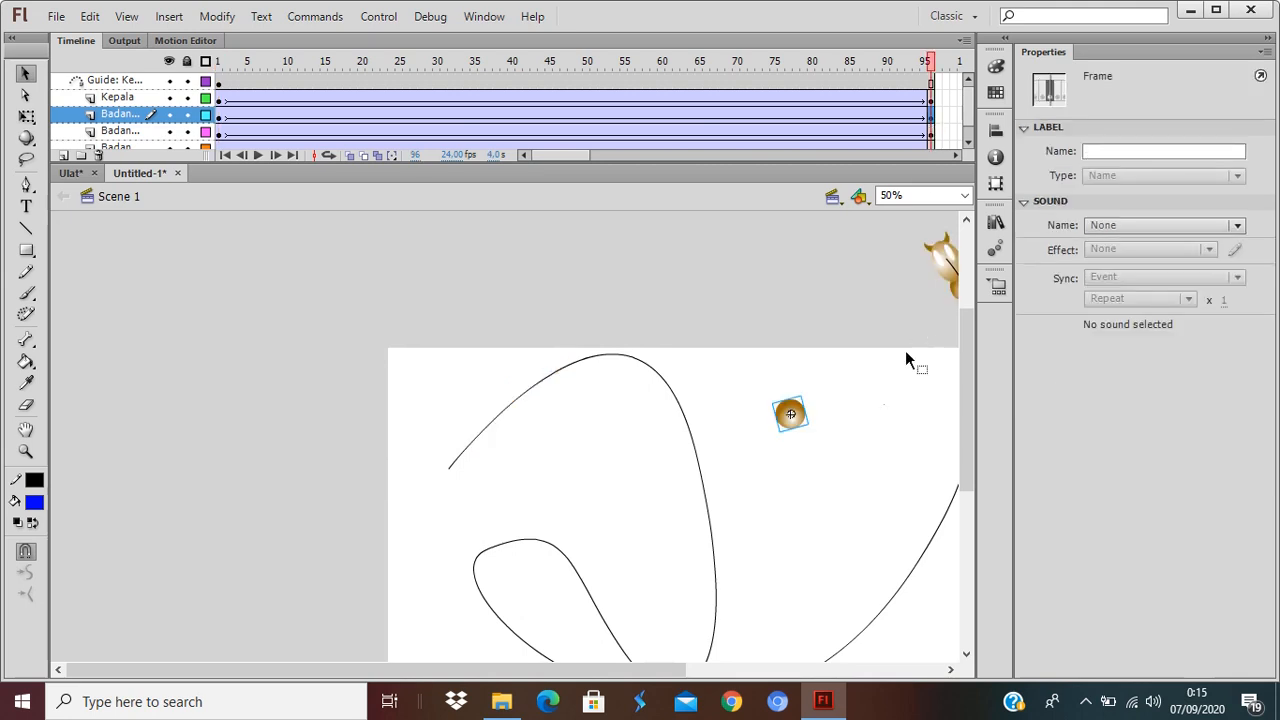
left_click_drag(850, 493, 571, 450)
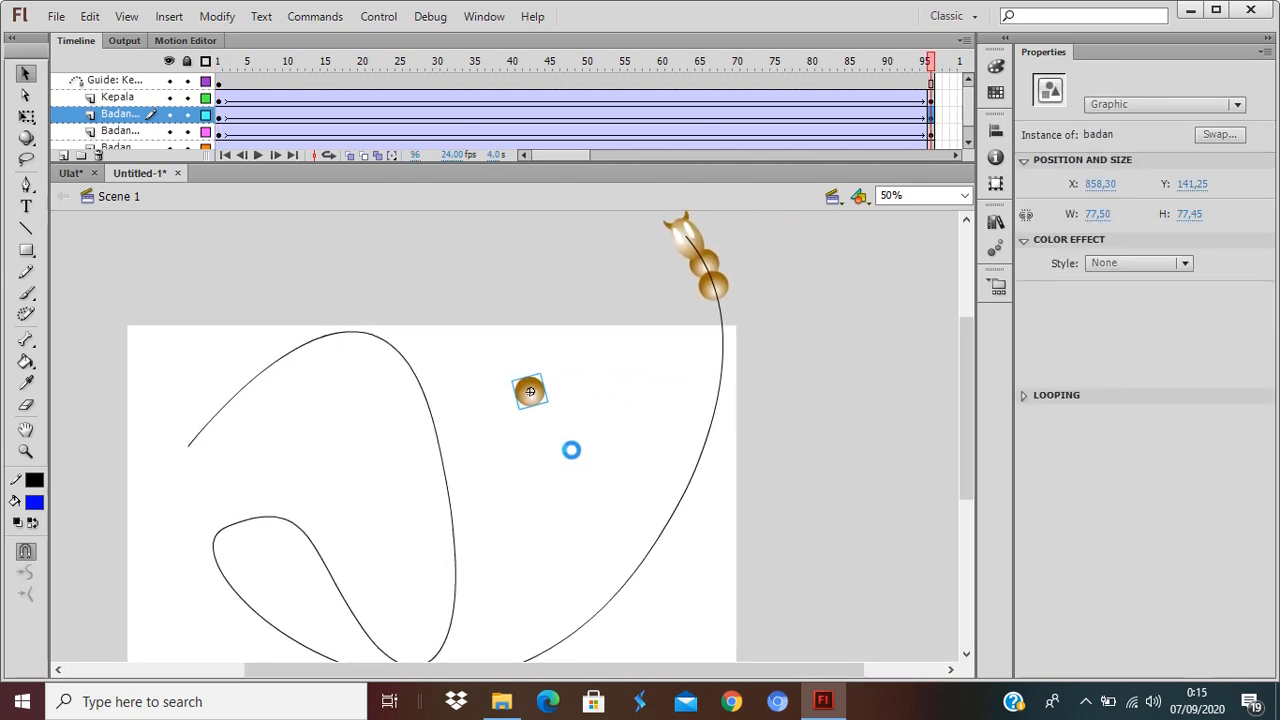
left_click_drag(528, 404, 718, 316)
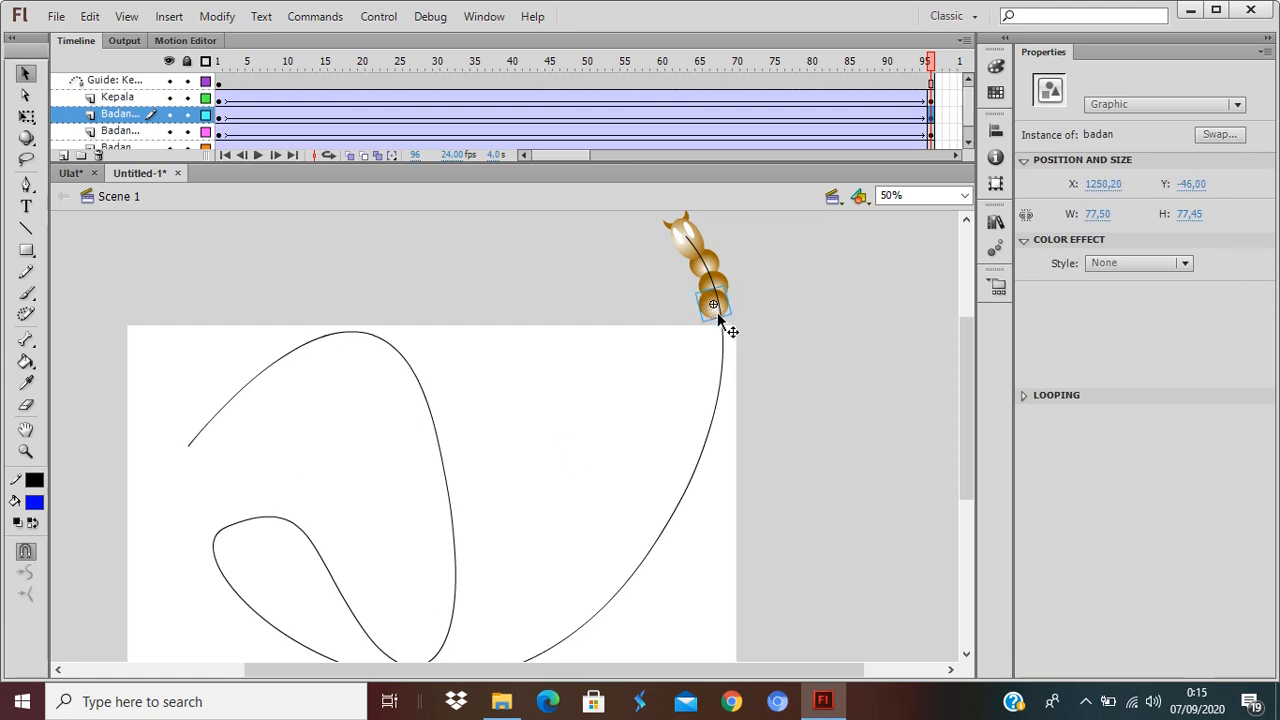
key("Right")
key("Right")
key("Right")
key("Right")
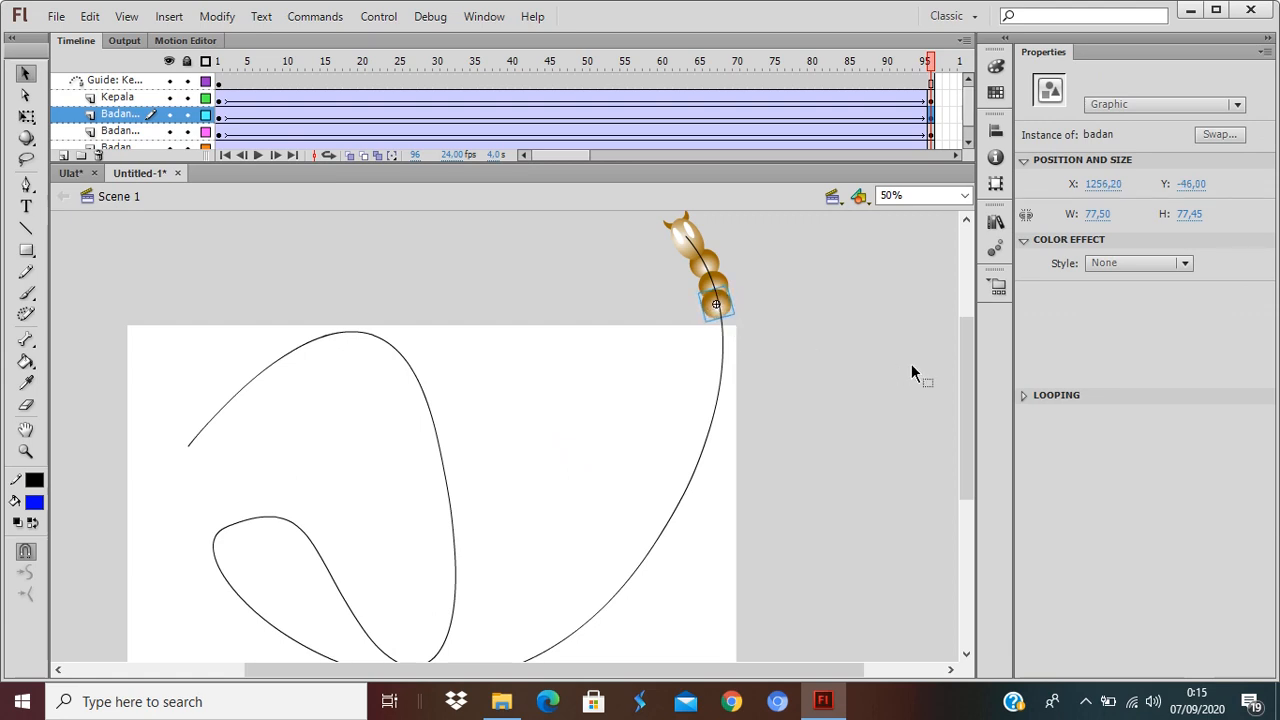
key("Down")
key("Down")
key("Right")
key("Right")
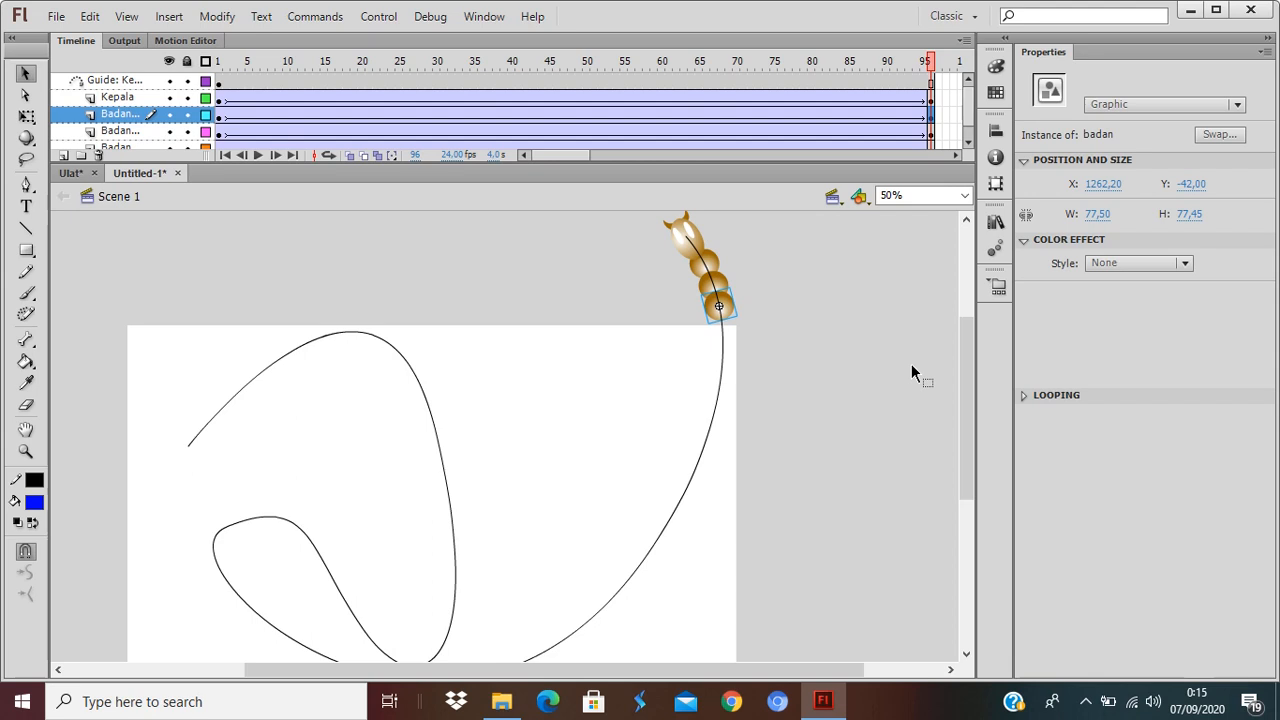
Step: Enable Orient to path for the third body segment's tween and check its placement on frame 1
left_click(437, 115)
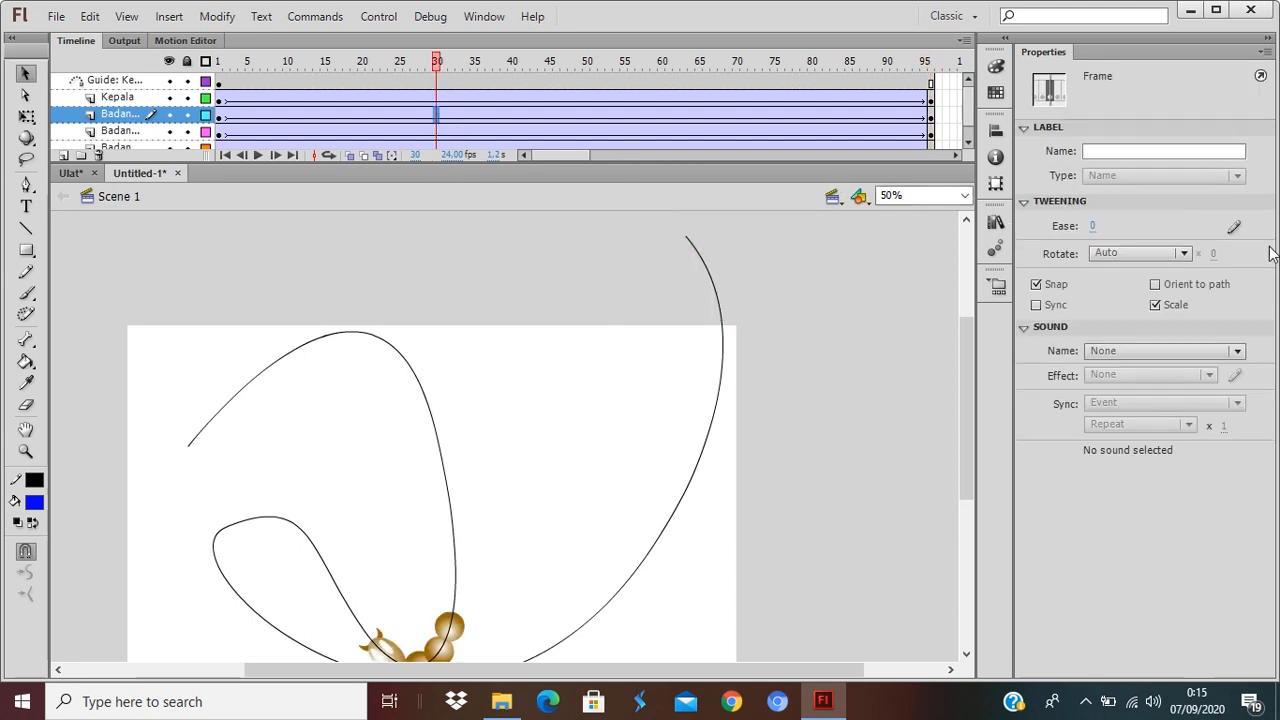
left_click(1195, 284)
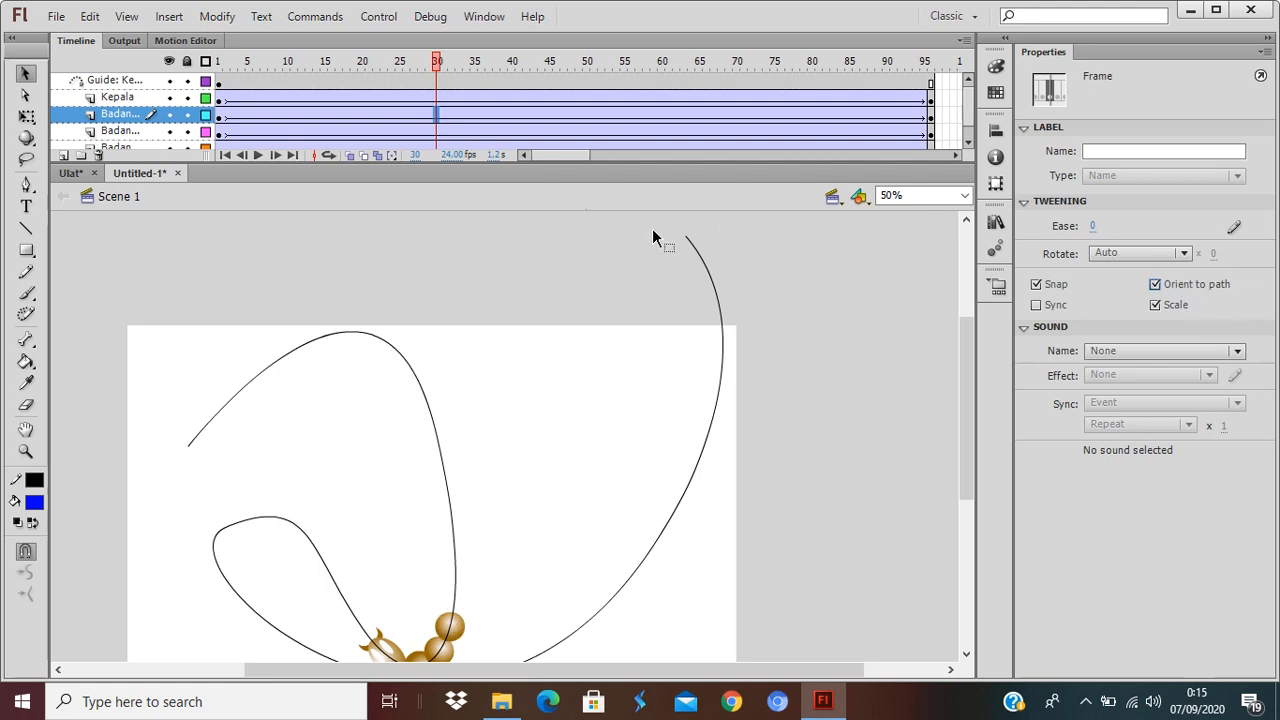
left_click(219, 120)
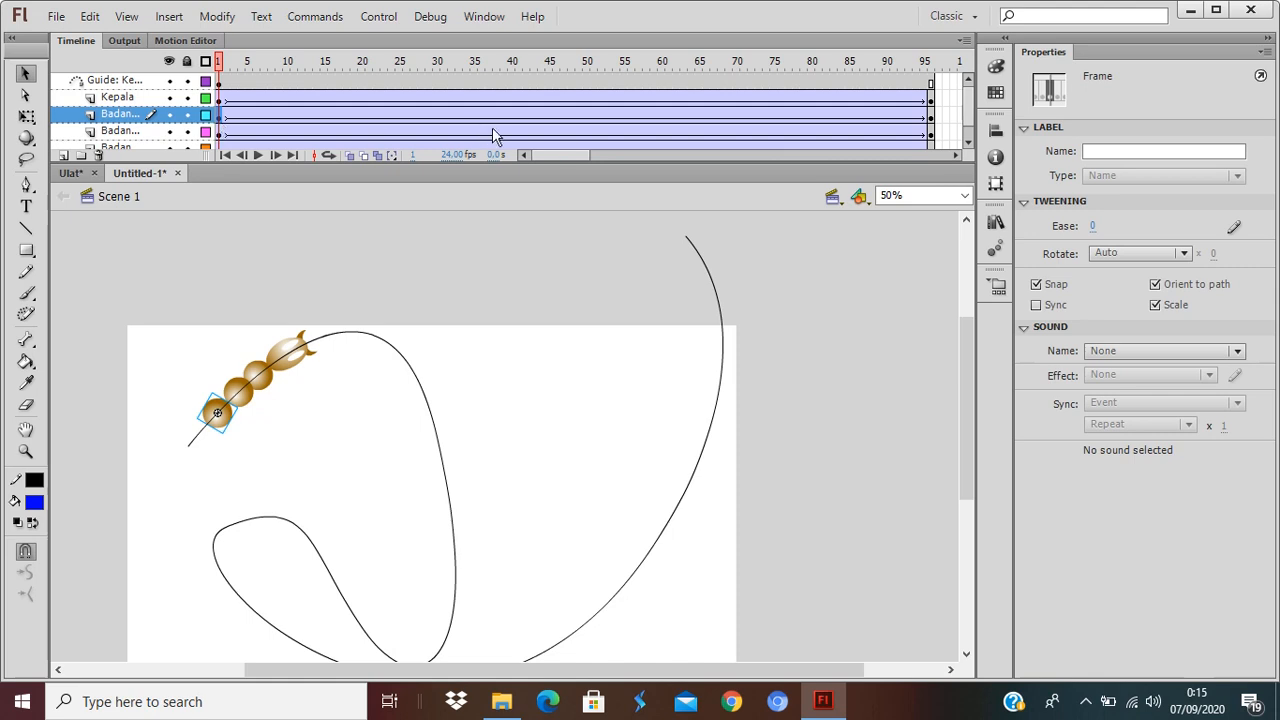
Step: Shift the third body segment on frame 96 further back along the guide to about Y -28, keeping it centred on the path
left_click(930, 118)
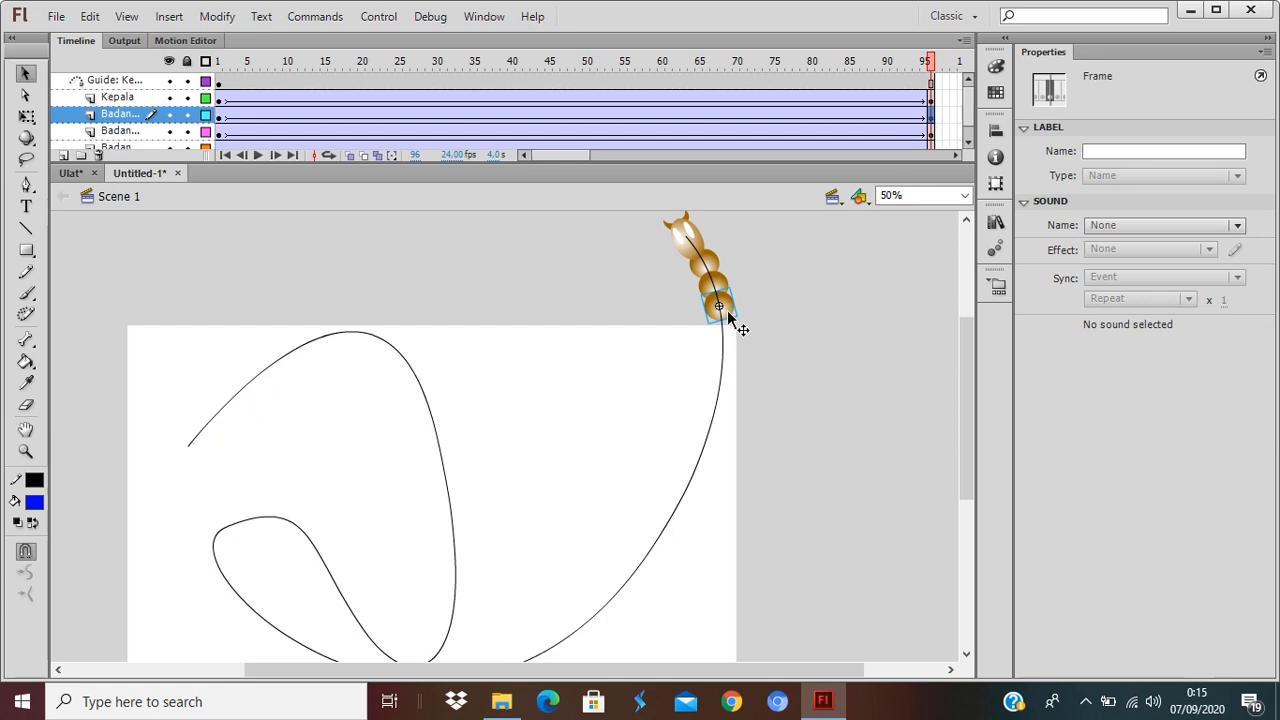
left_click_drag(727, 310, 733, 319)
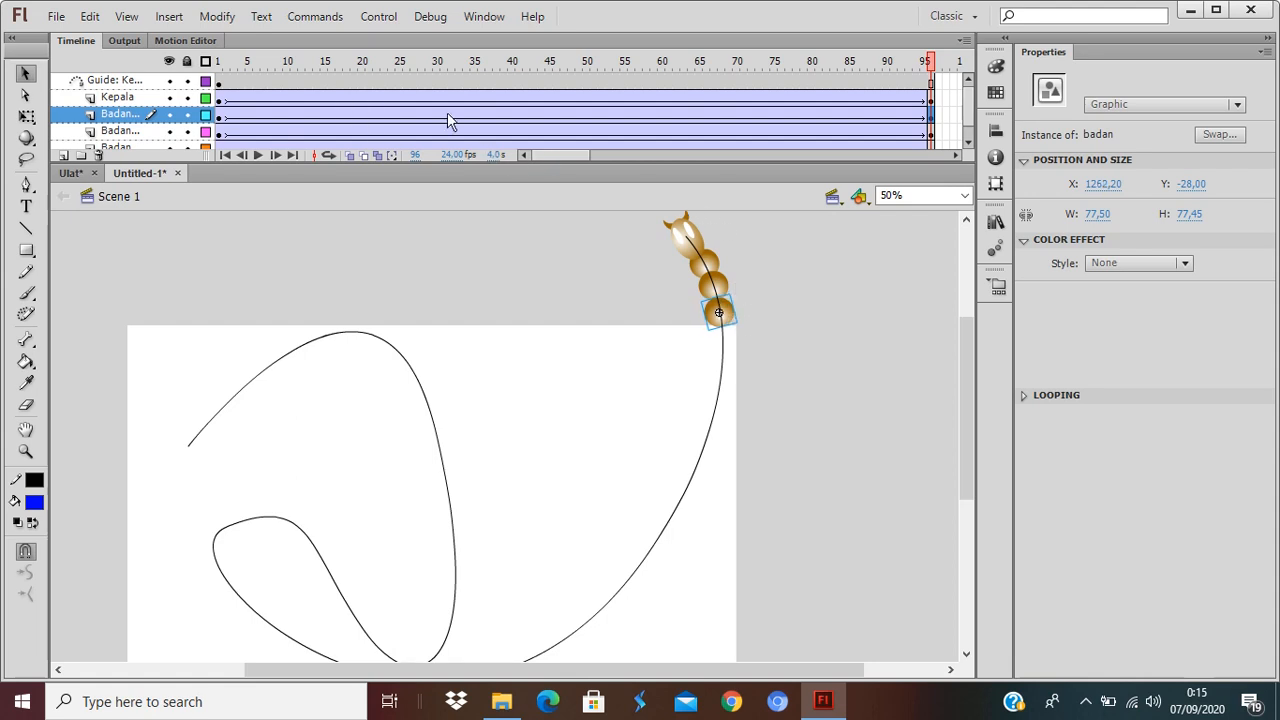
key("Right")
key("Right")
Step: Add a guided layer directly above the last body segment's layer and name it Ekor
left_click_drag(258, 80, 929, 200)
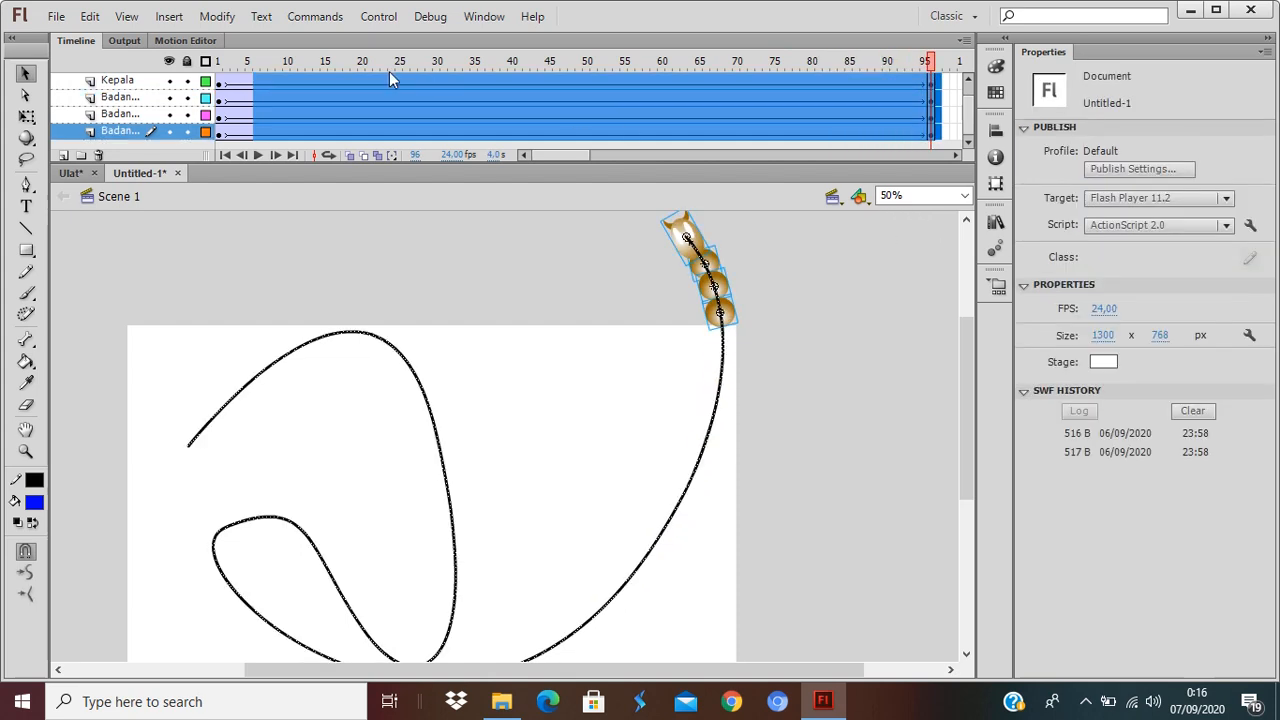
left_click(123, 97)
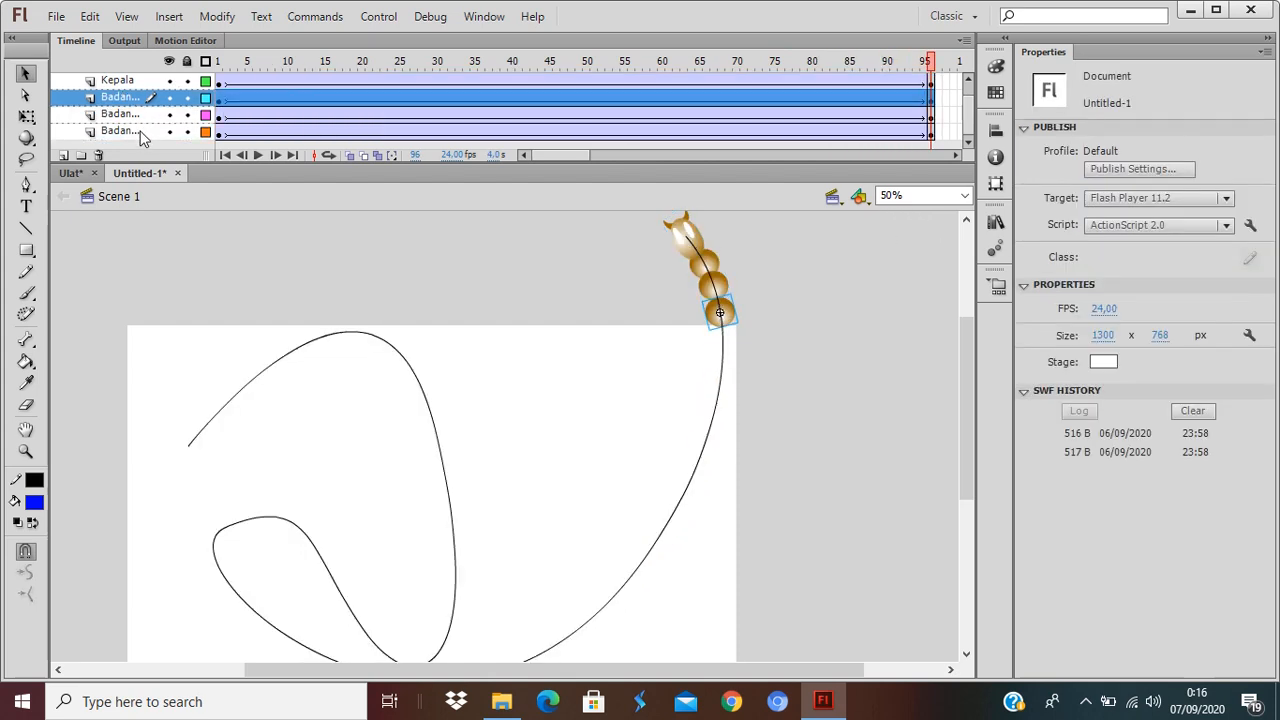
left_click(140, 138)
left_click(63, 155)
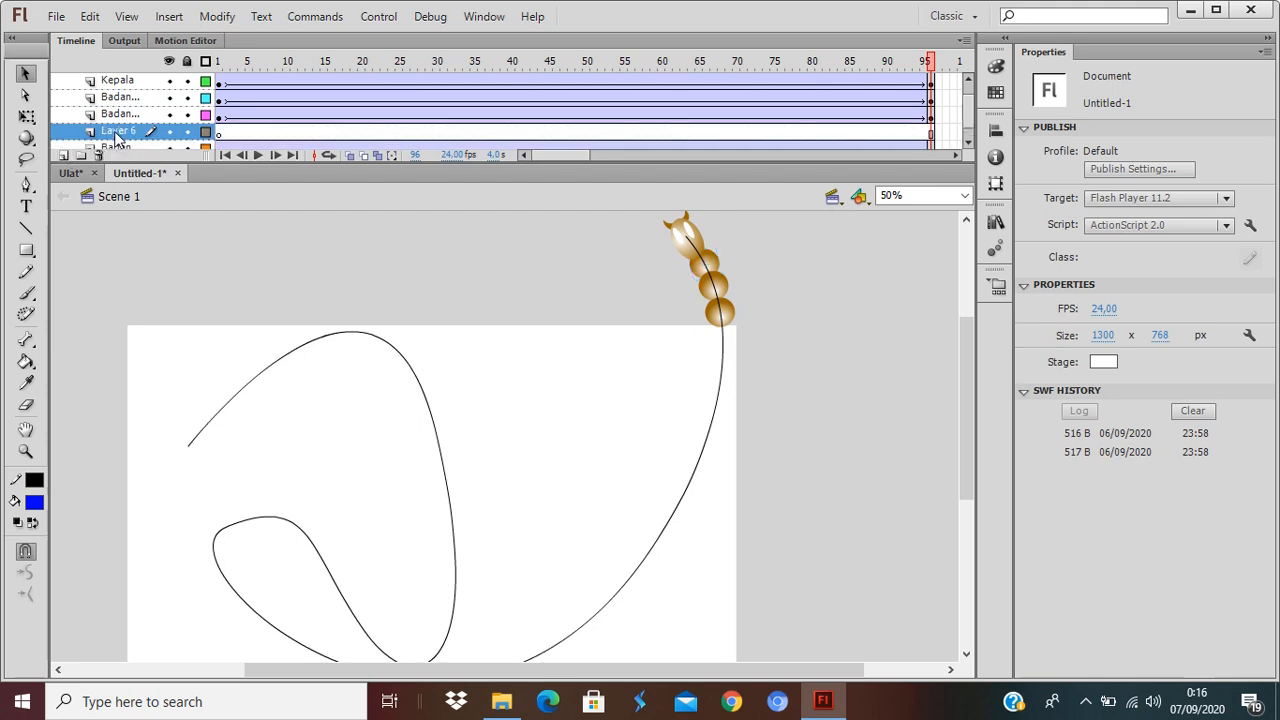
double_click(118, 132)
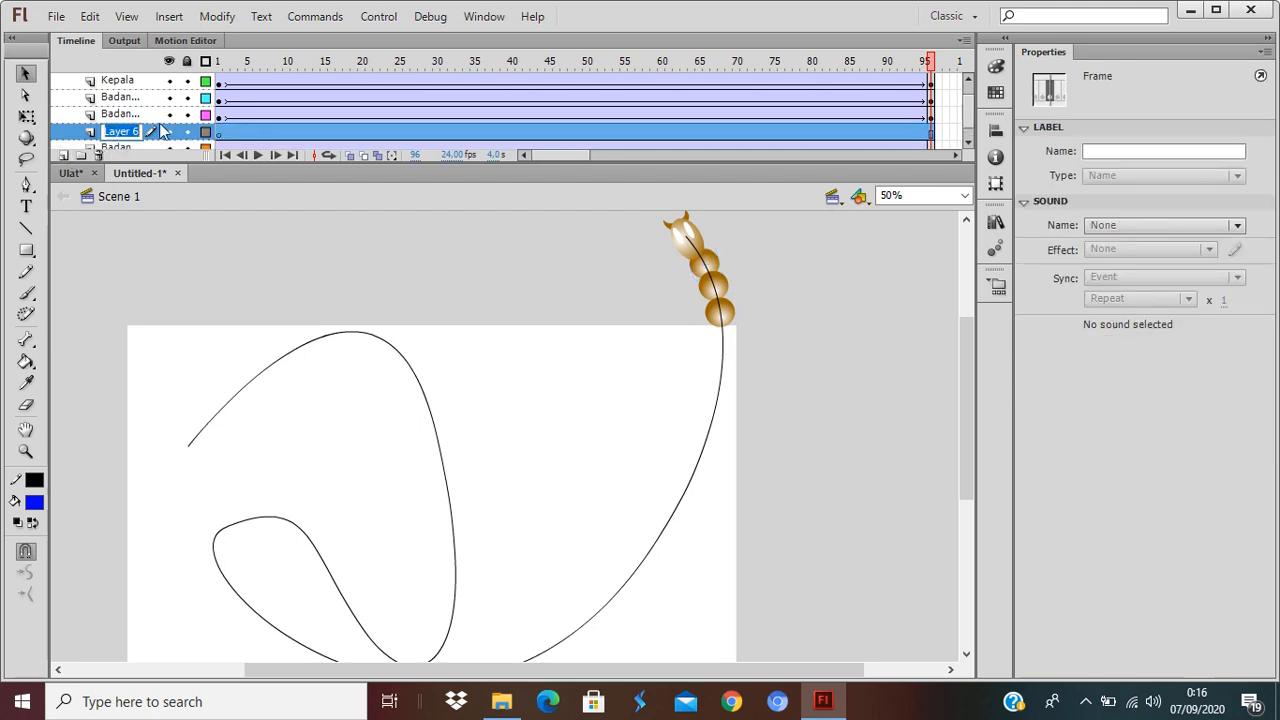
type("Ekor")
key("Return")
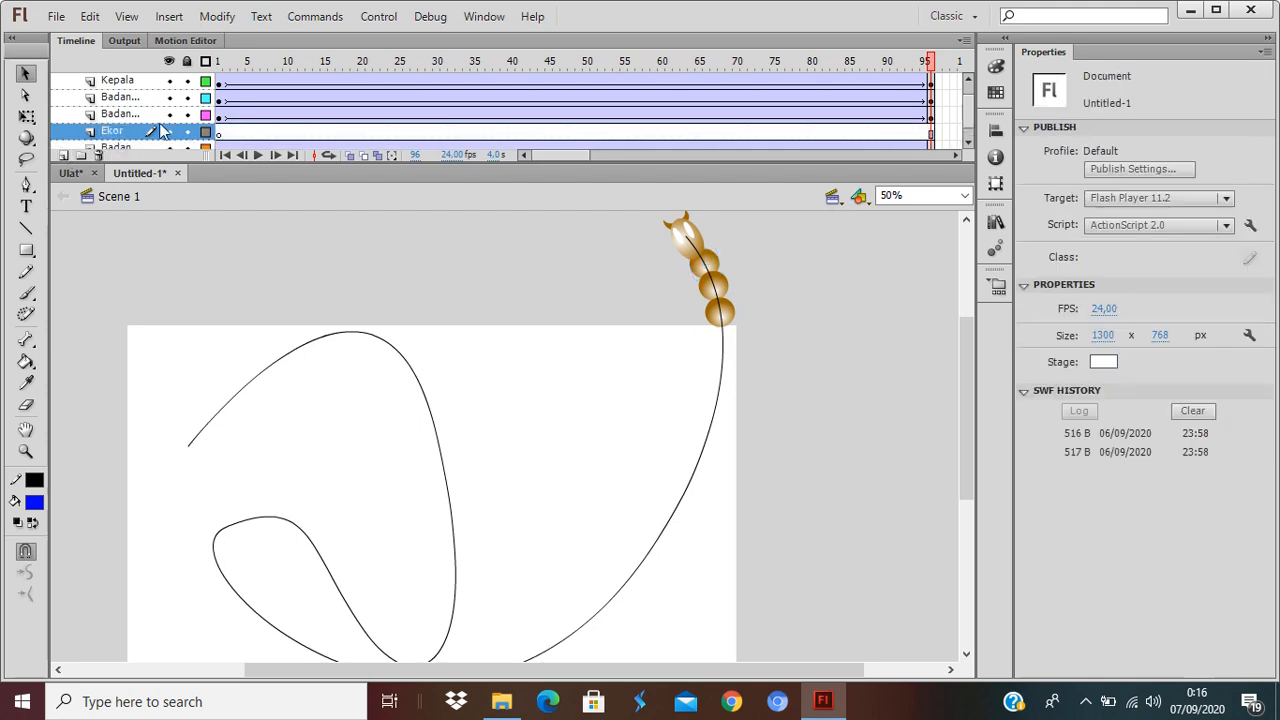
scroll(160, 131, "down", 1)
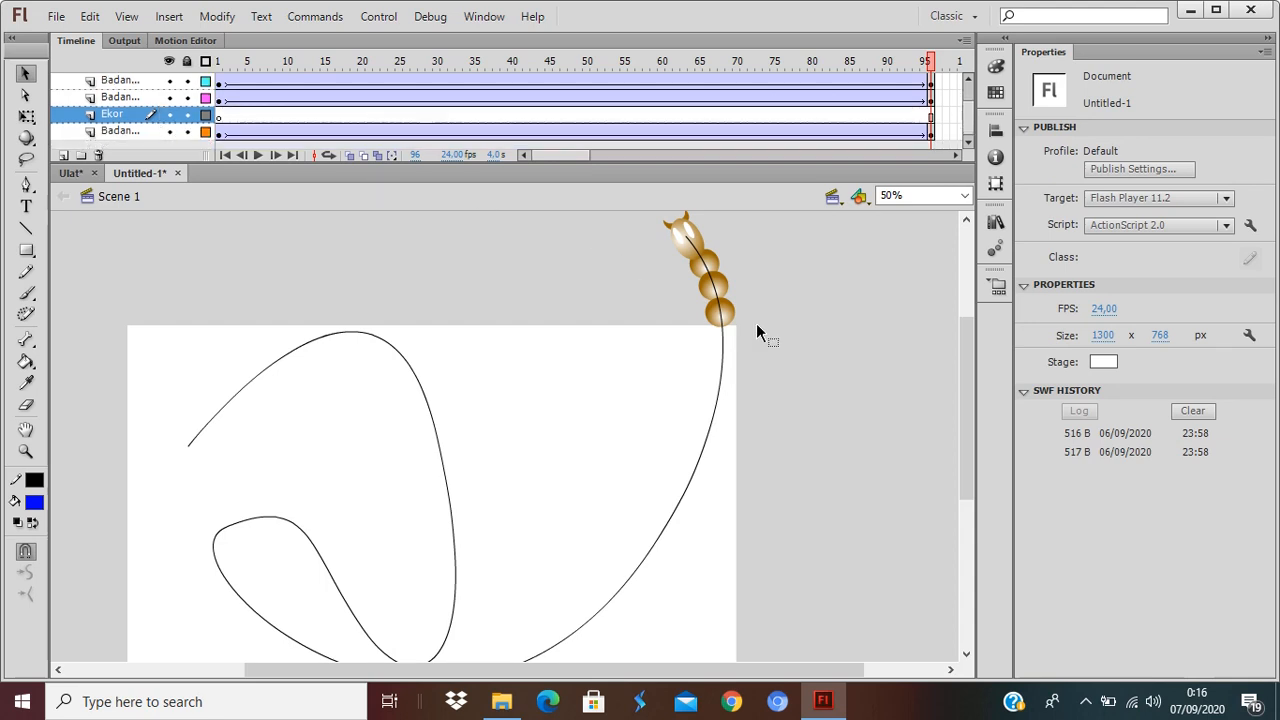
Step: Place an instance of the ekor symbol on the stage in the Ekor layer, at about X 1098, Y 187
key("ctrl+l")
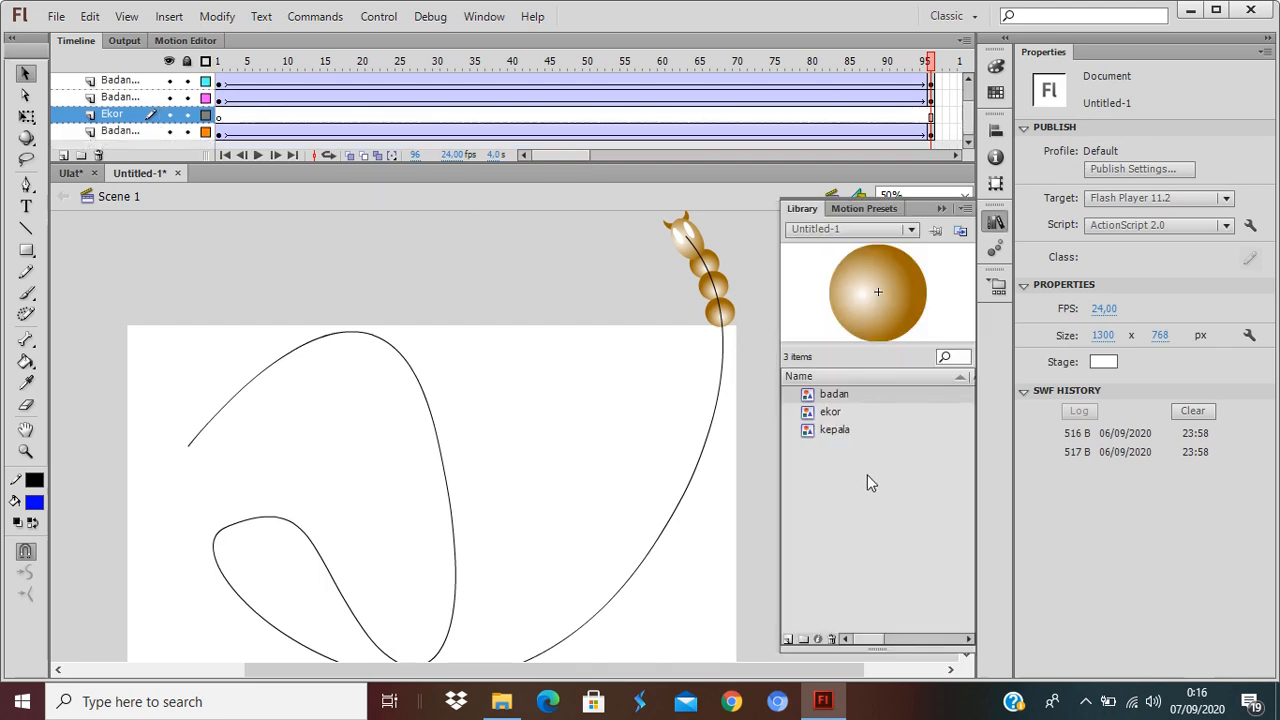
left_click(830, 413)
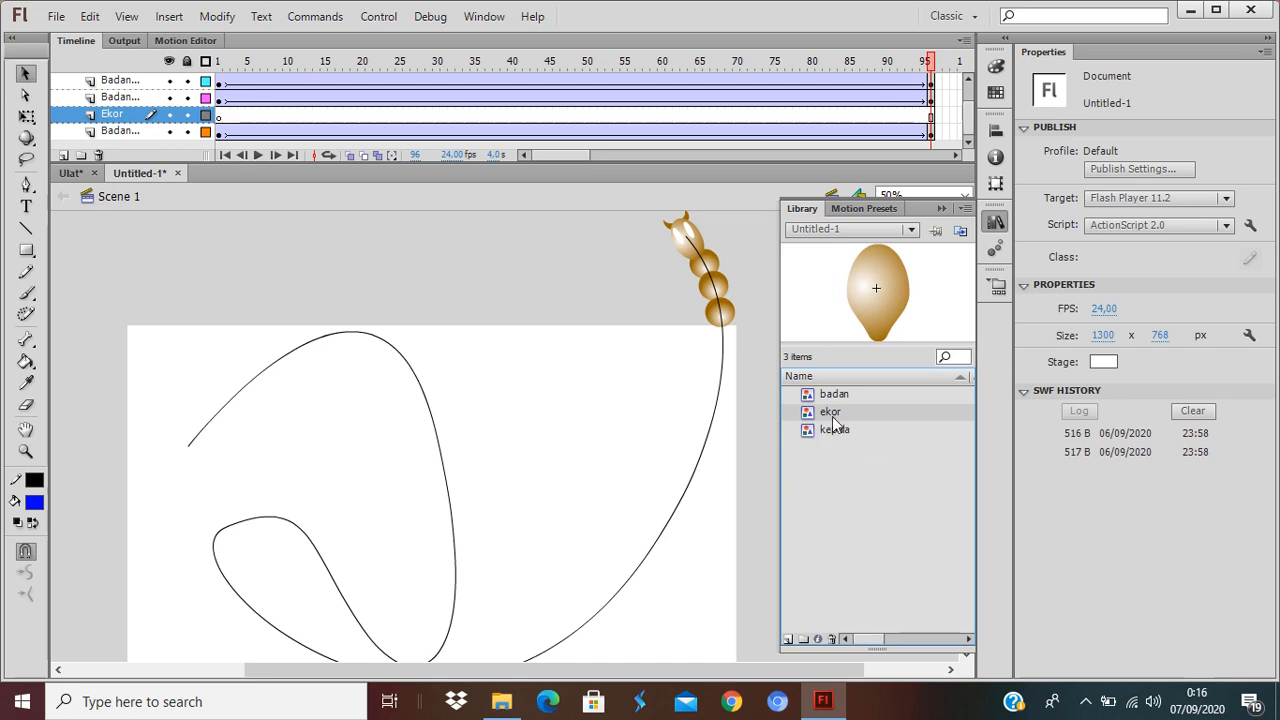
left_click_drag(836, 415, 641, 414)
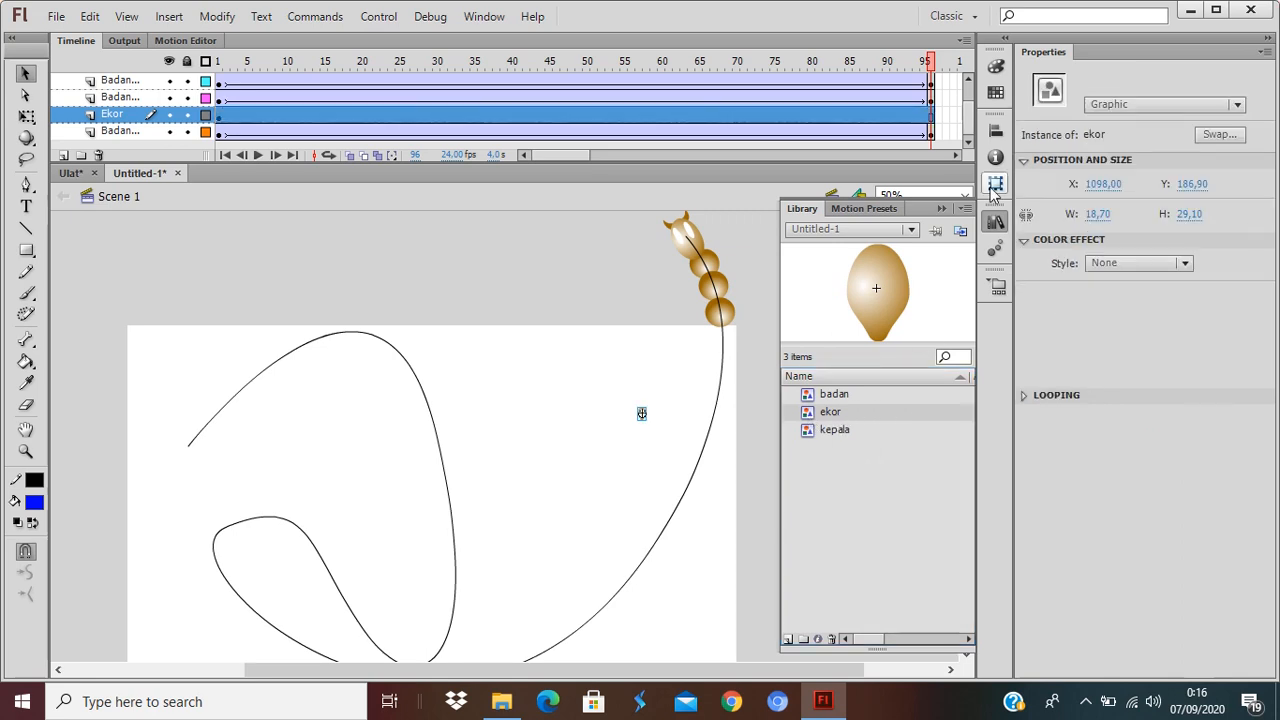
left_click(941, 208)
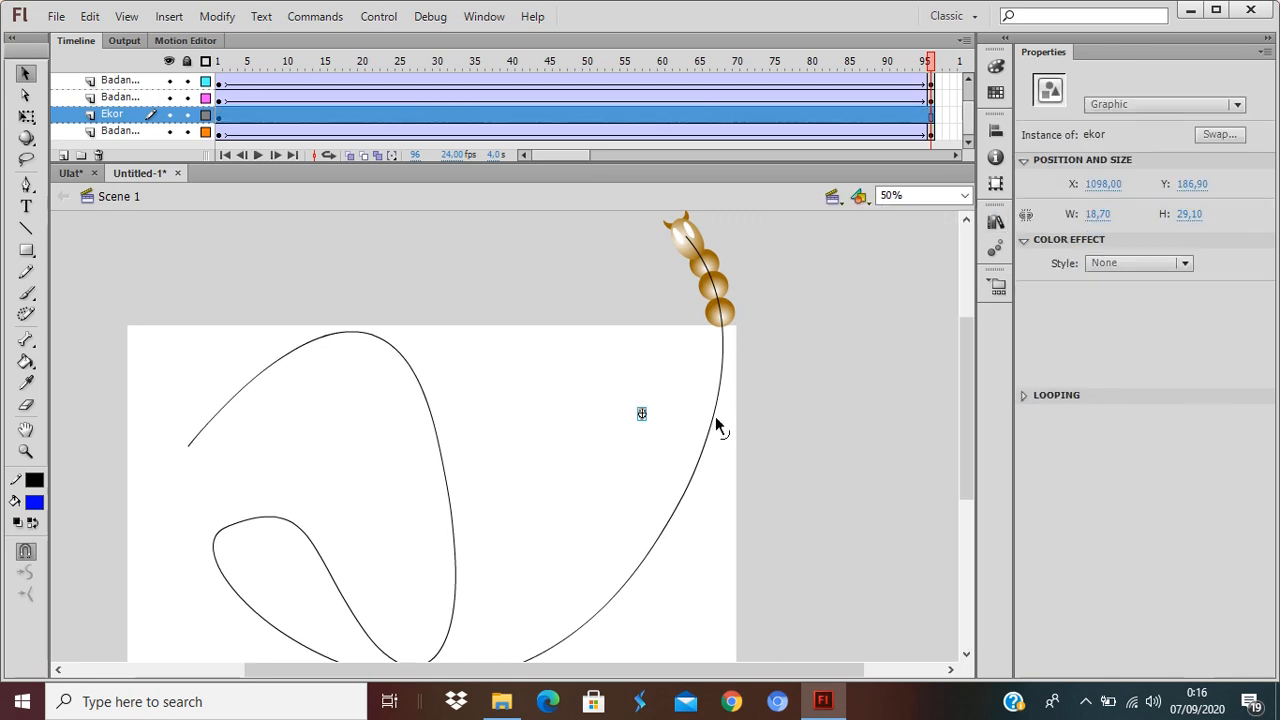
Step: Scale the tail proportionally to about 61 × 95 px and move it to about X 914, Y 121
key("q")
key("ctrl+equal")
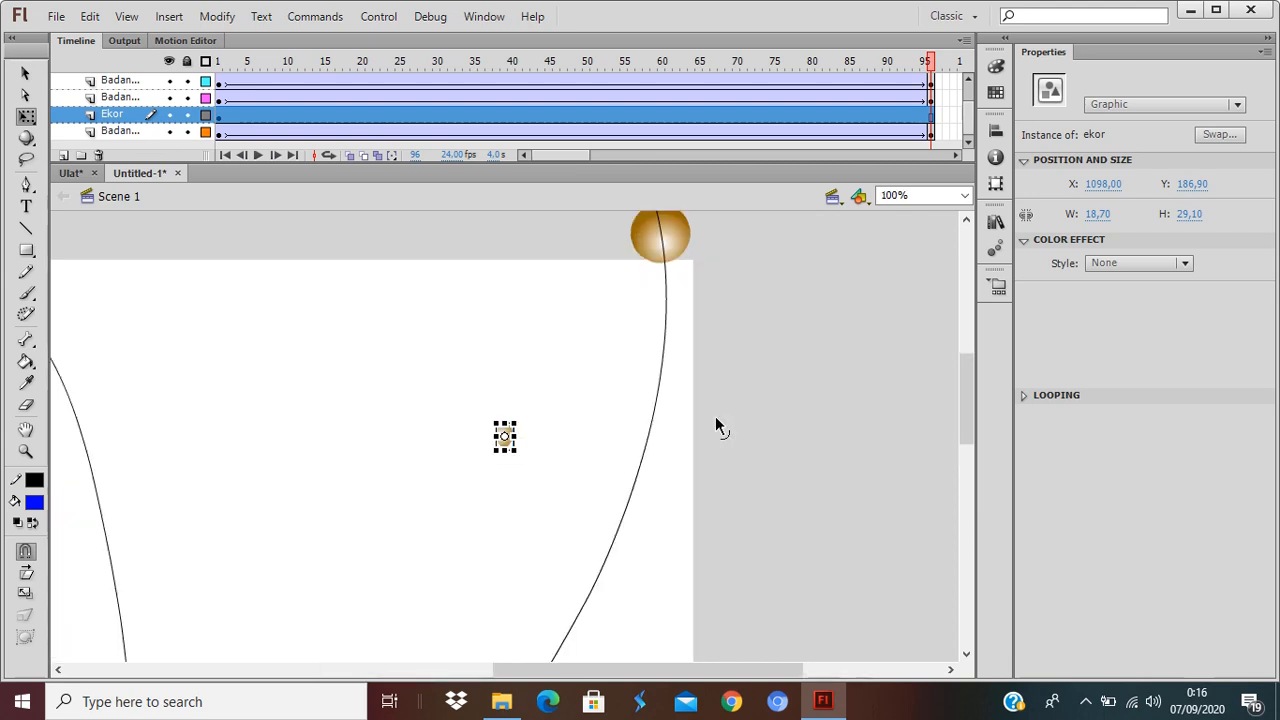
key("ctrl+equal")
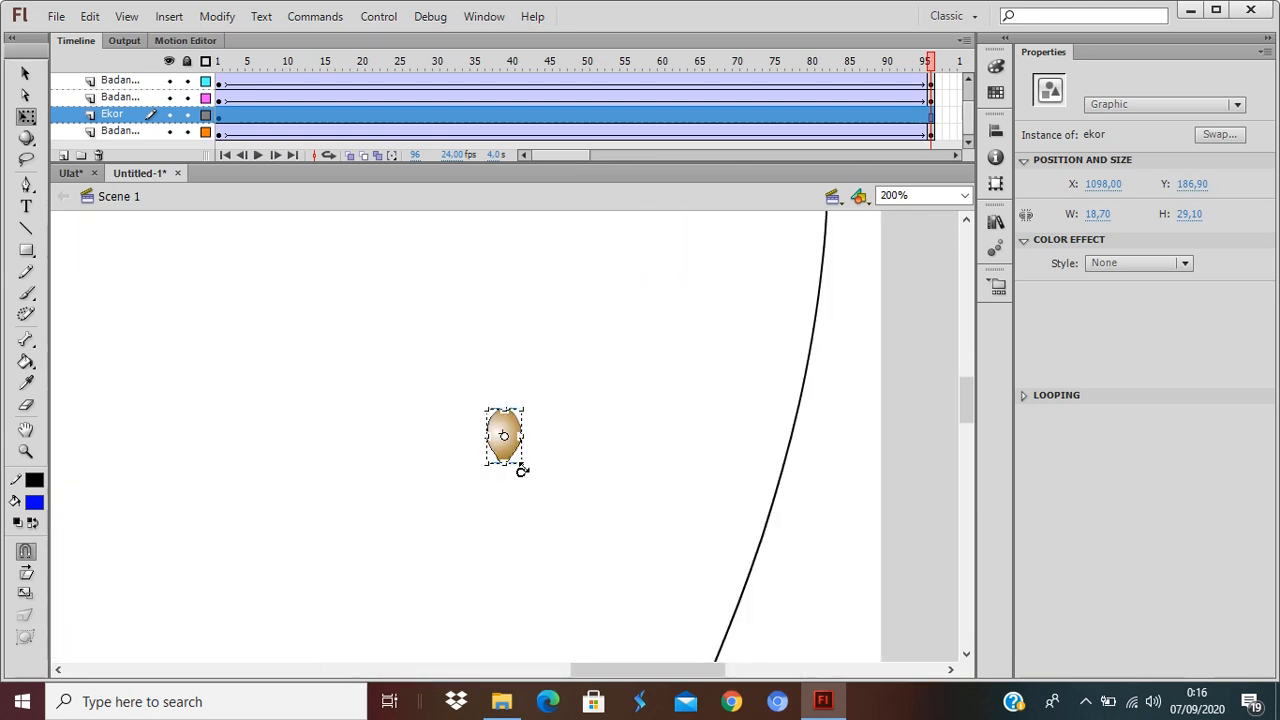
left_click_drag(521, 463, 558, 507)
left_click_drag(774, 296, 603, 487)
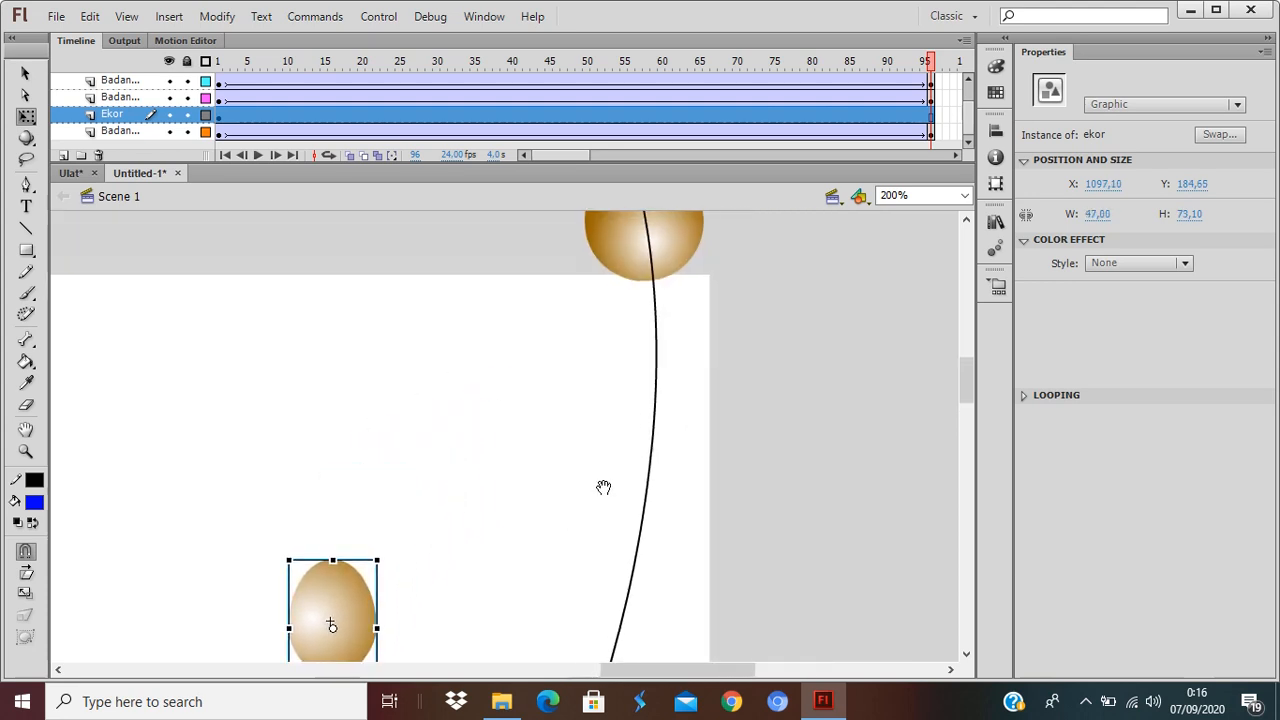
key("ctrl+minus")
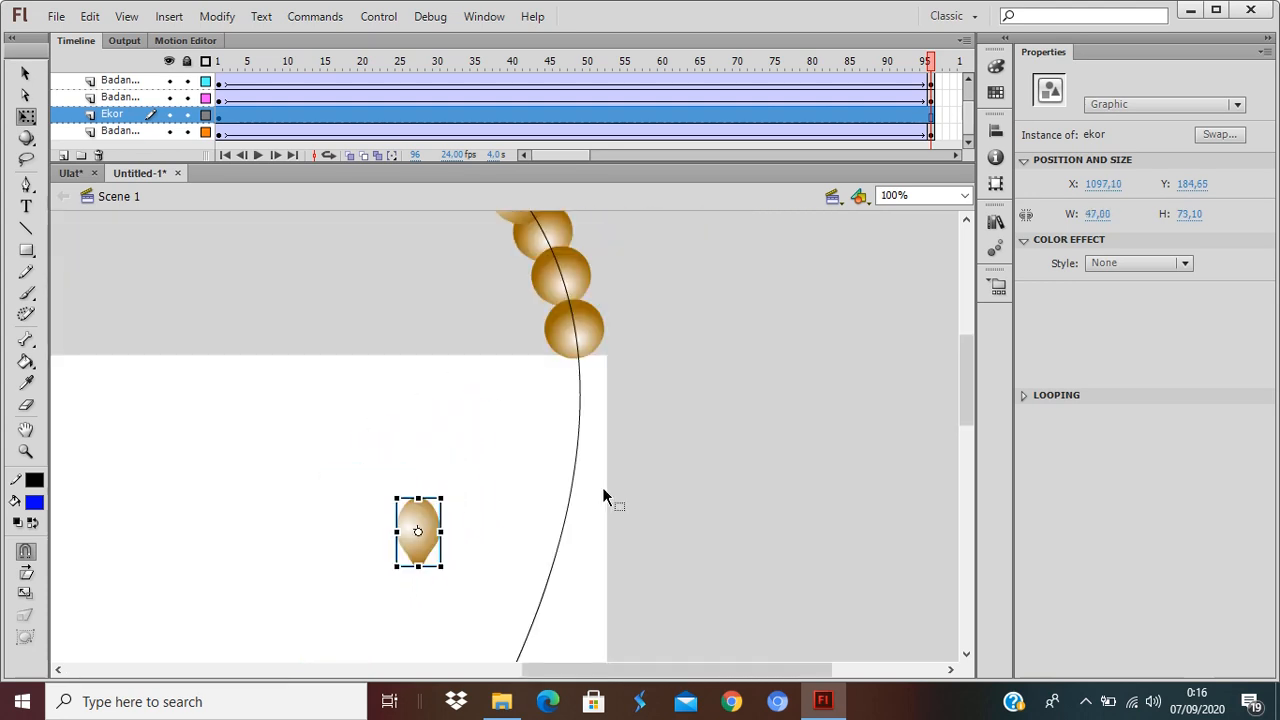
scroll(603, 490, "up", 1)
scroll(603, 490, "down", 1)
left_click_drag(443, 568, 456, 590)
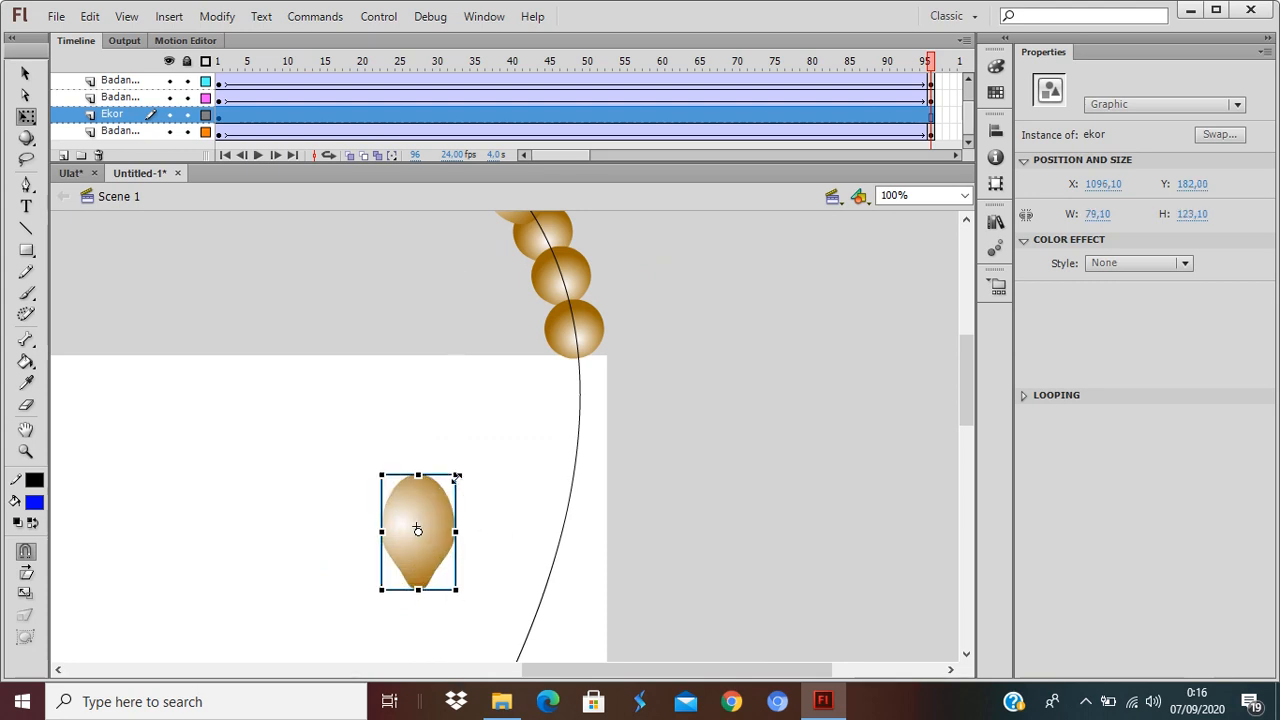
left_click_drag(456, 476, 265, 462)
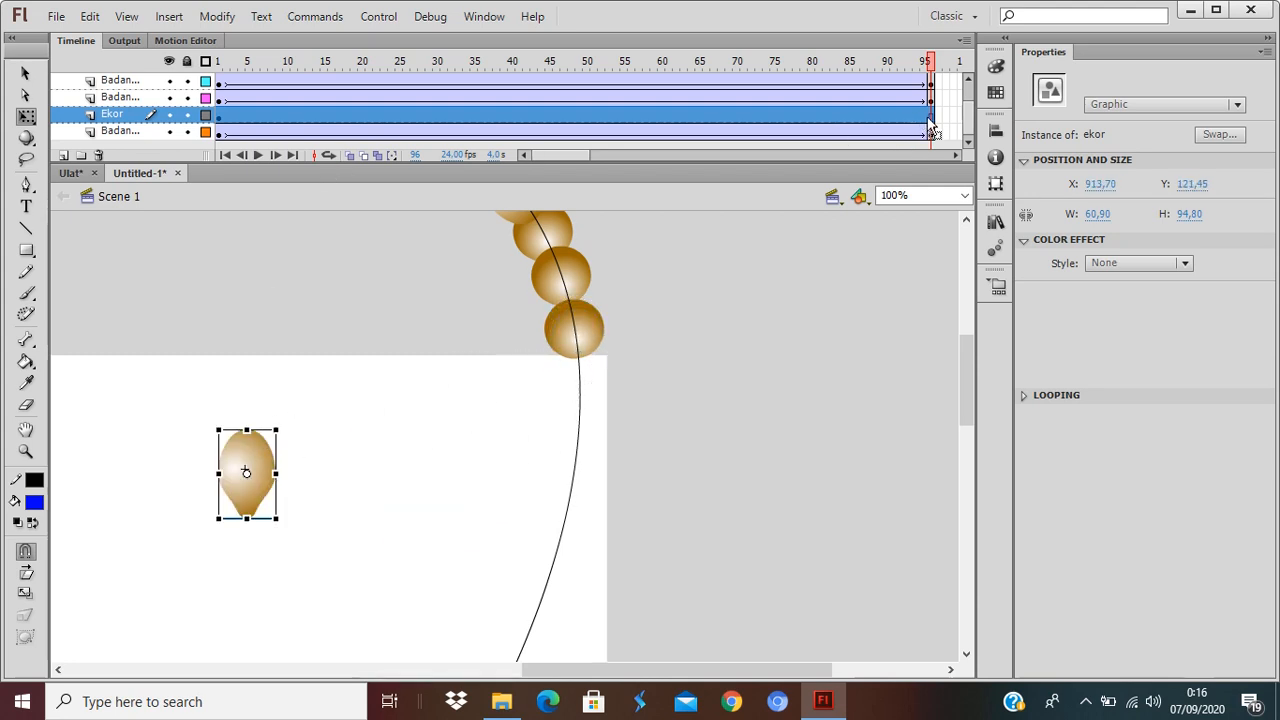
Step: Insert a keyframe at frame 96 of the Ekor layer and create a classic tween across its frames
key("ctrl+minus")
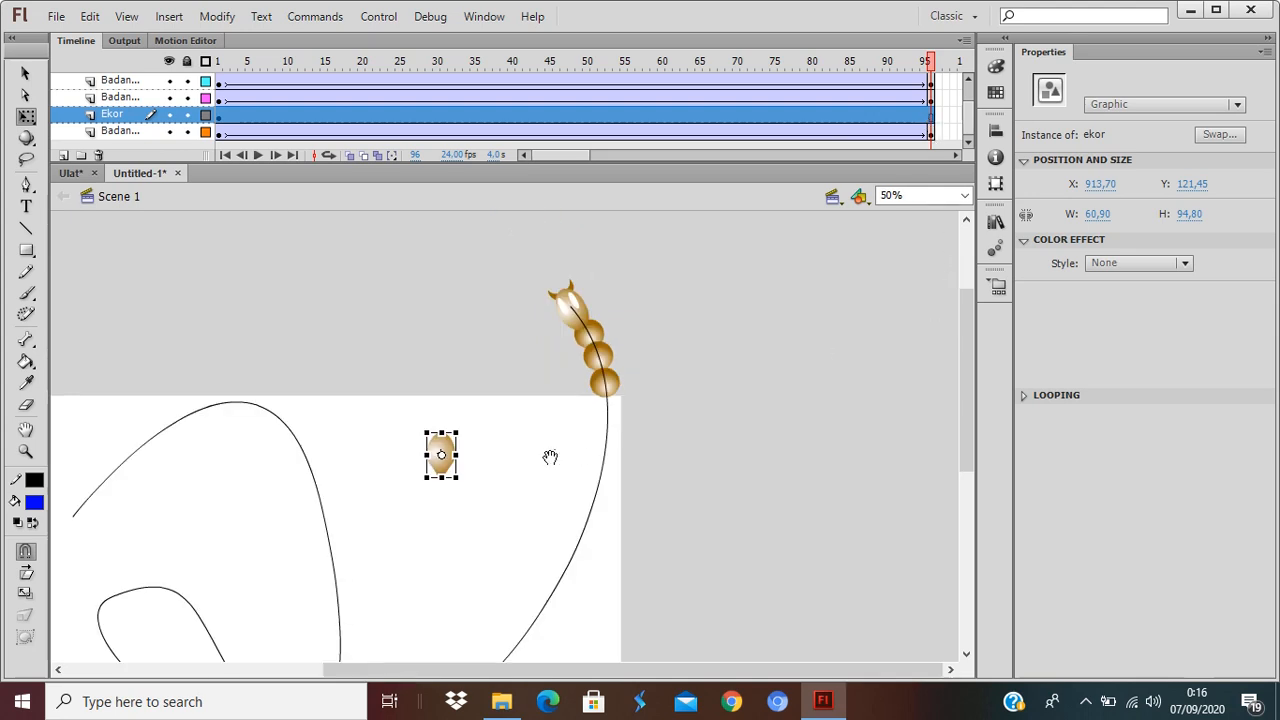
left_click_drag(545, 455, 708, 423)
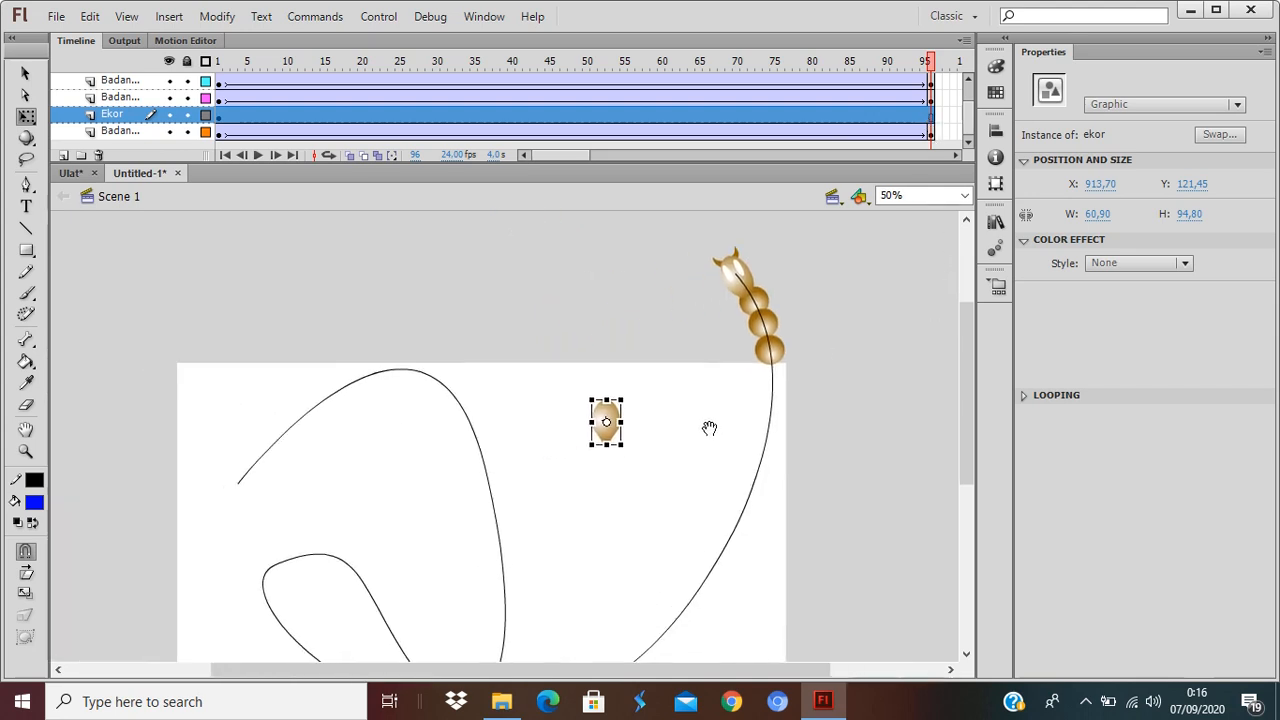
right_click(931, 118)
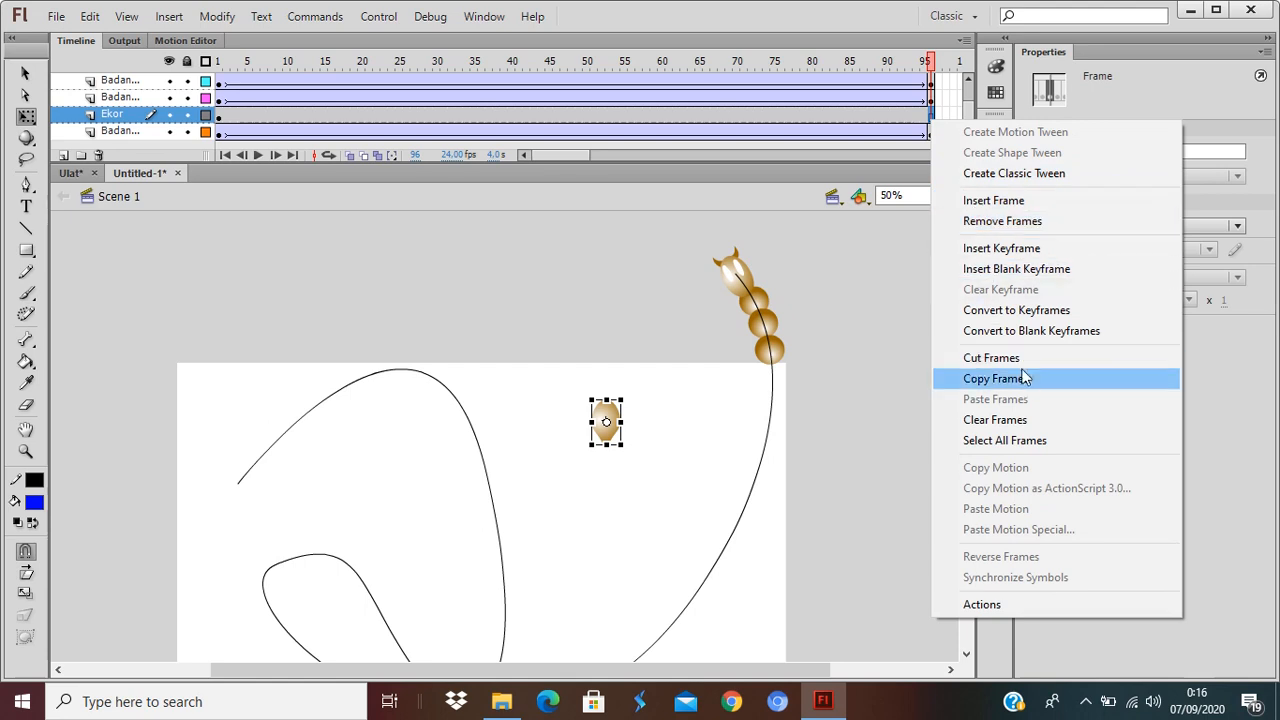
left_click(1016, 249)
right_click(707, 118)
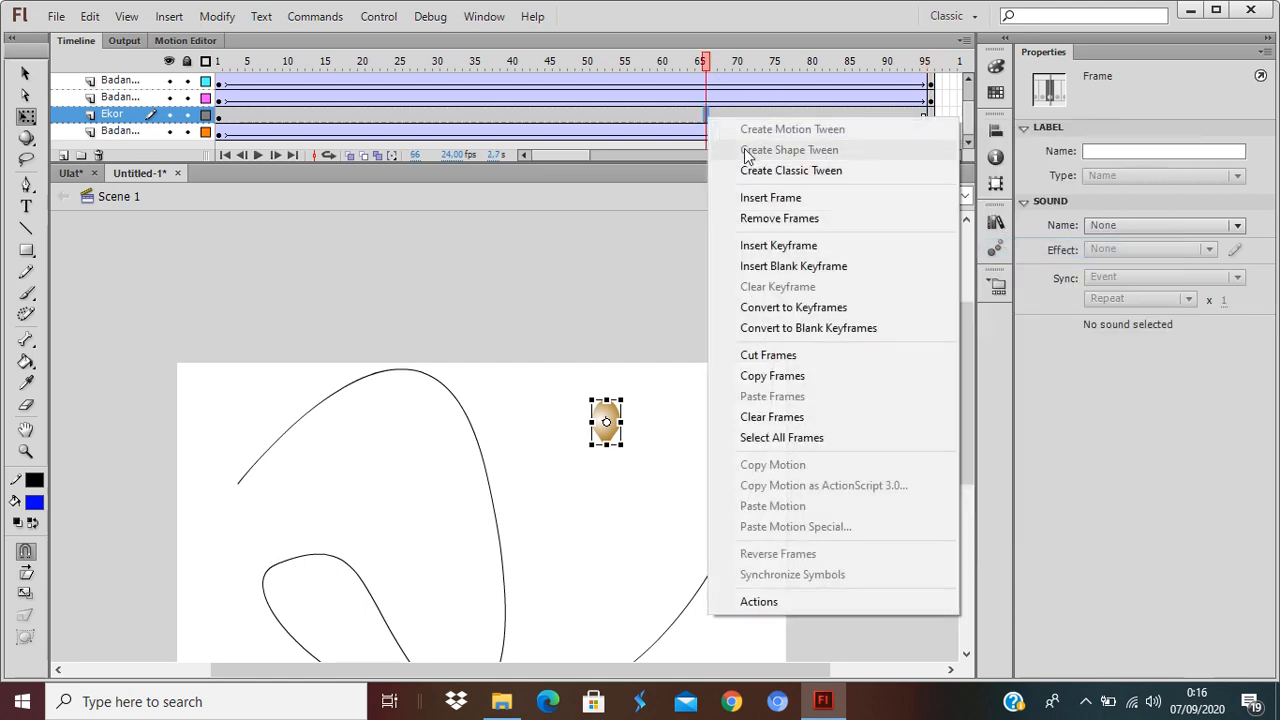
left_click(720, 169)
Step: On frame 1, move the tail onto the guide behind the third body segment and rotate it to follow the path
key("v")
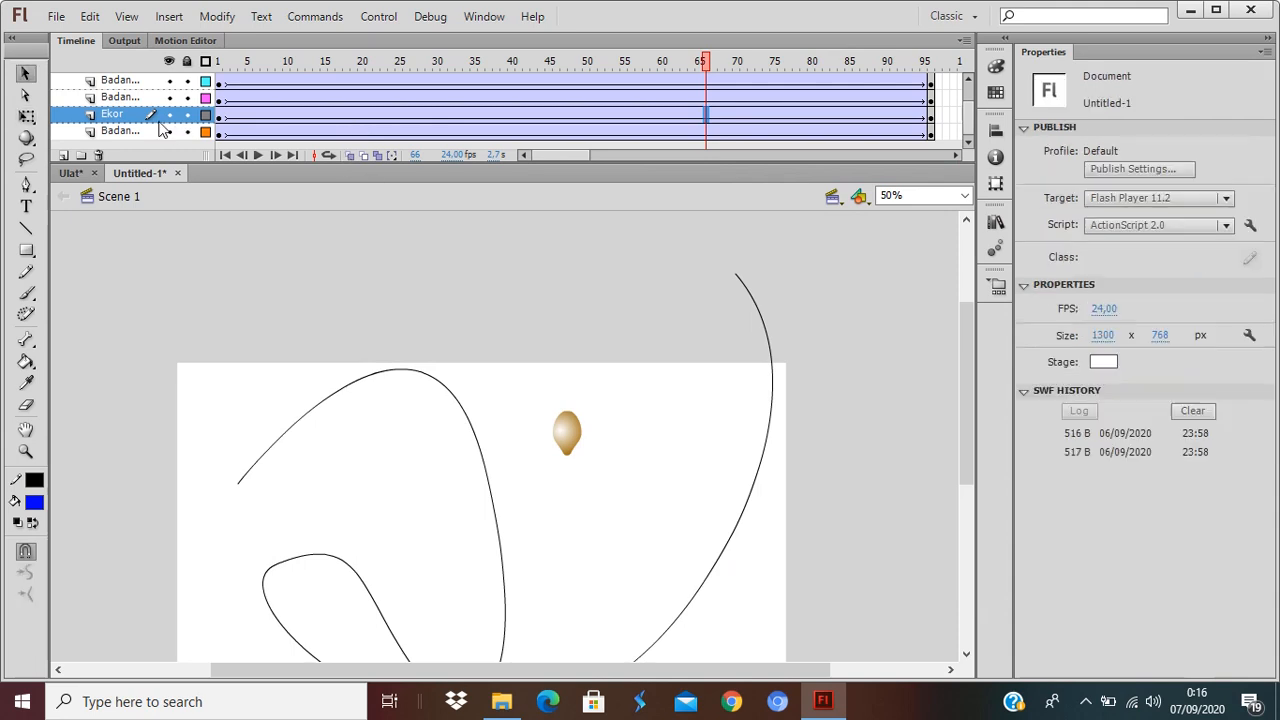
left_click(220, 117)
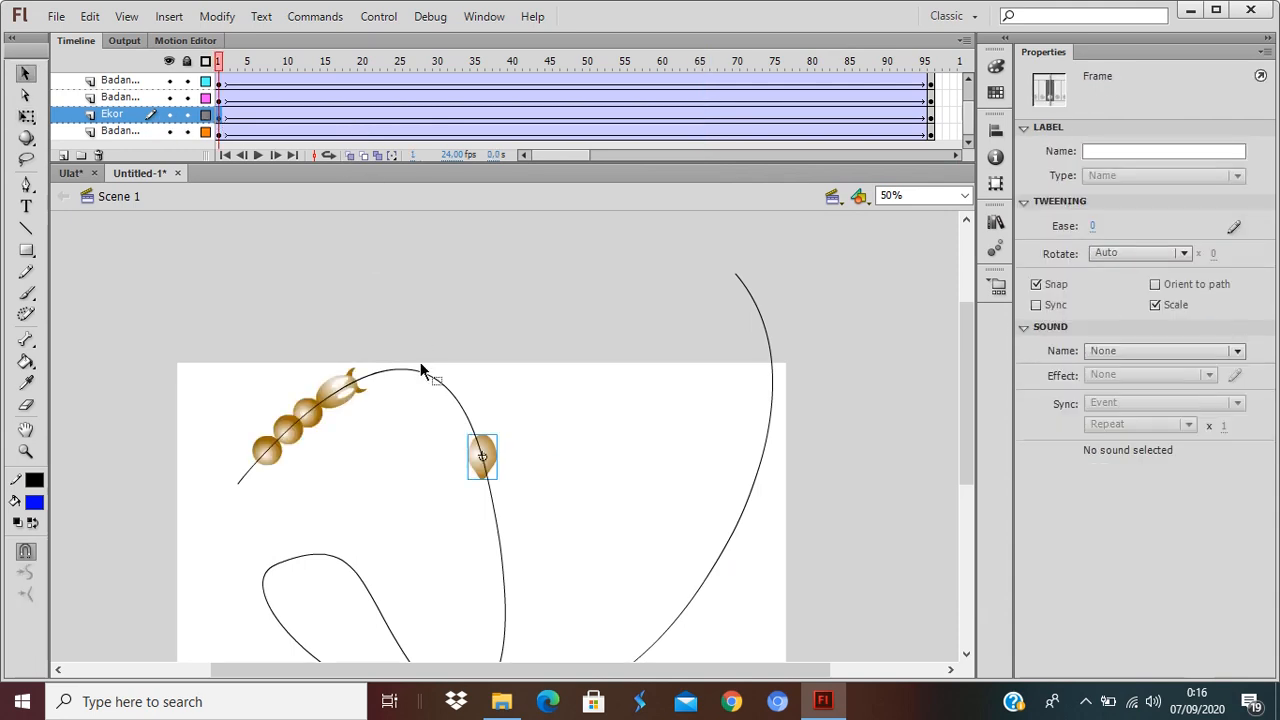
left_click(485, 458)
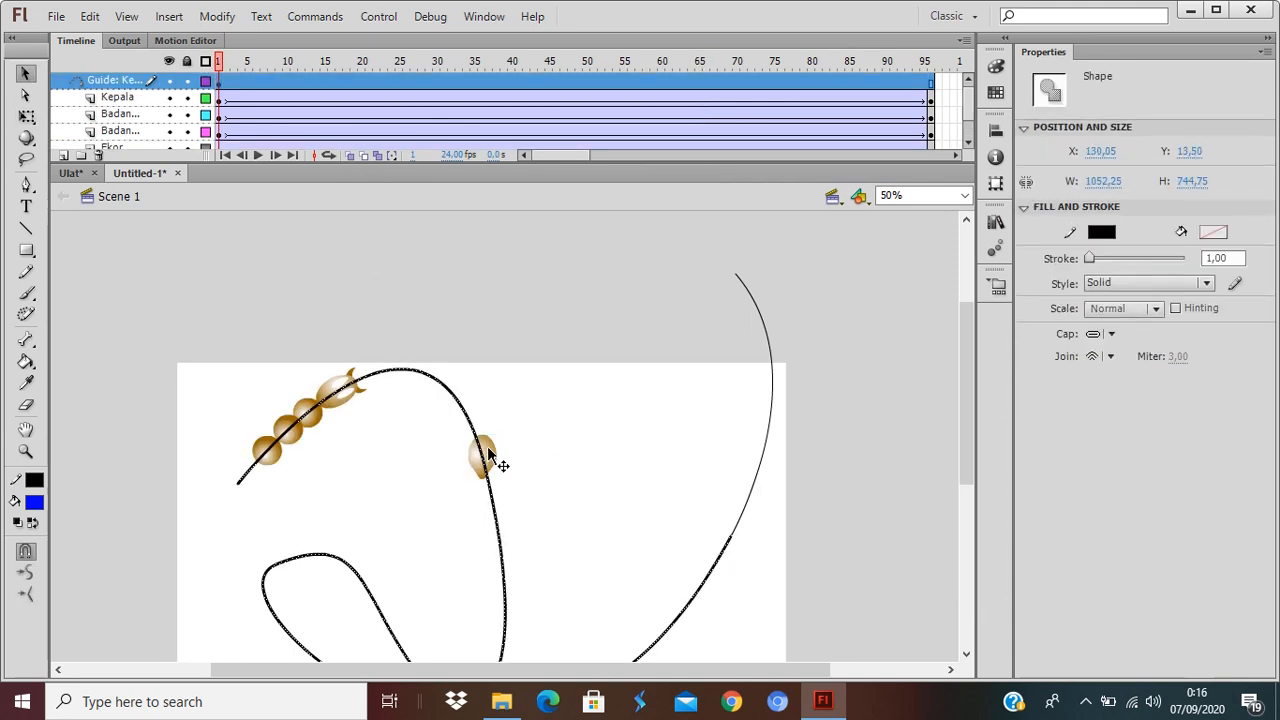
left_click(491, 448)
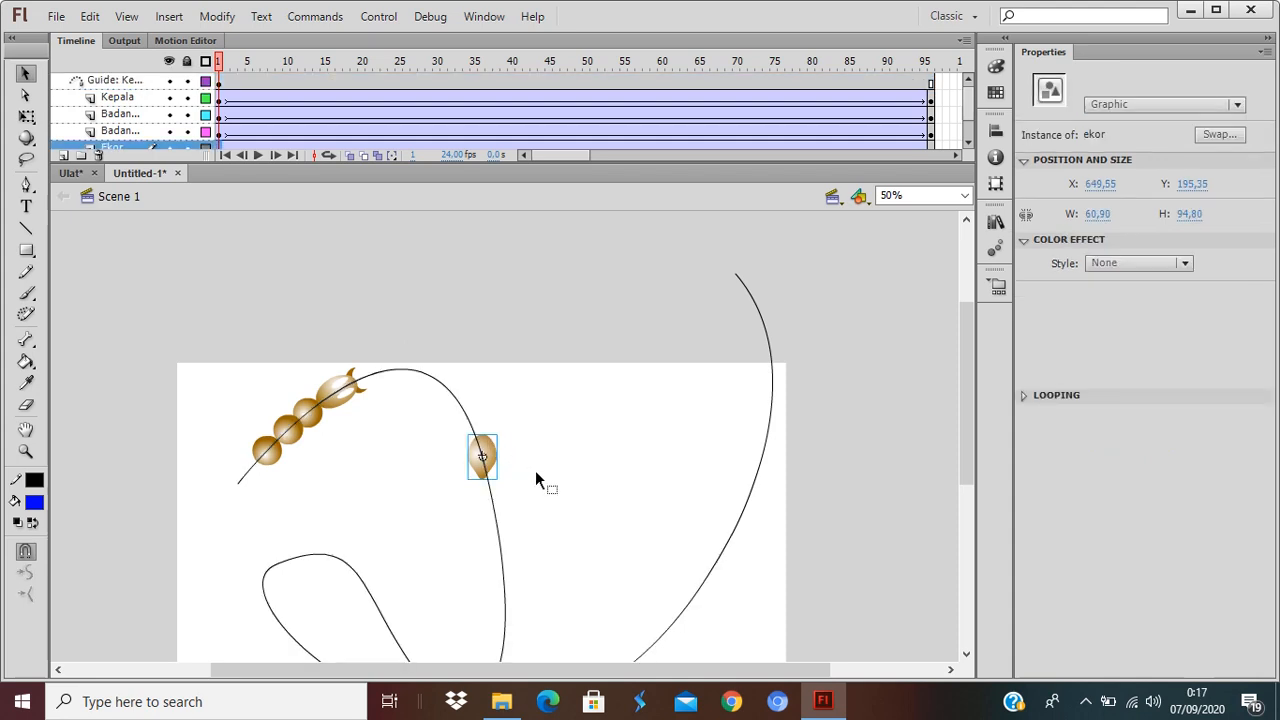
left_click(500, 455)
left_click_drag(494, 447, 260, 470)
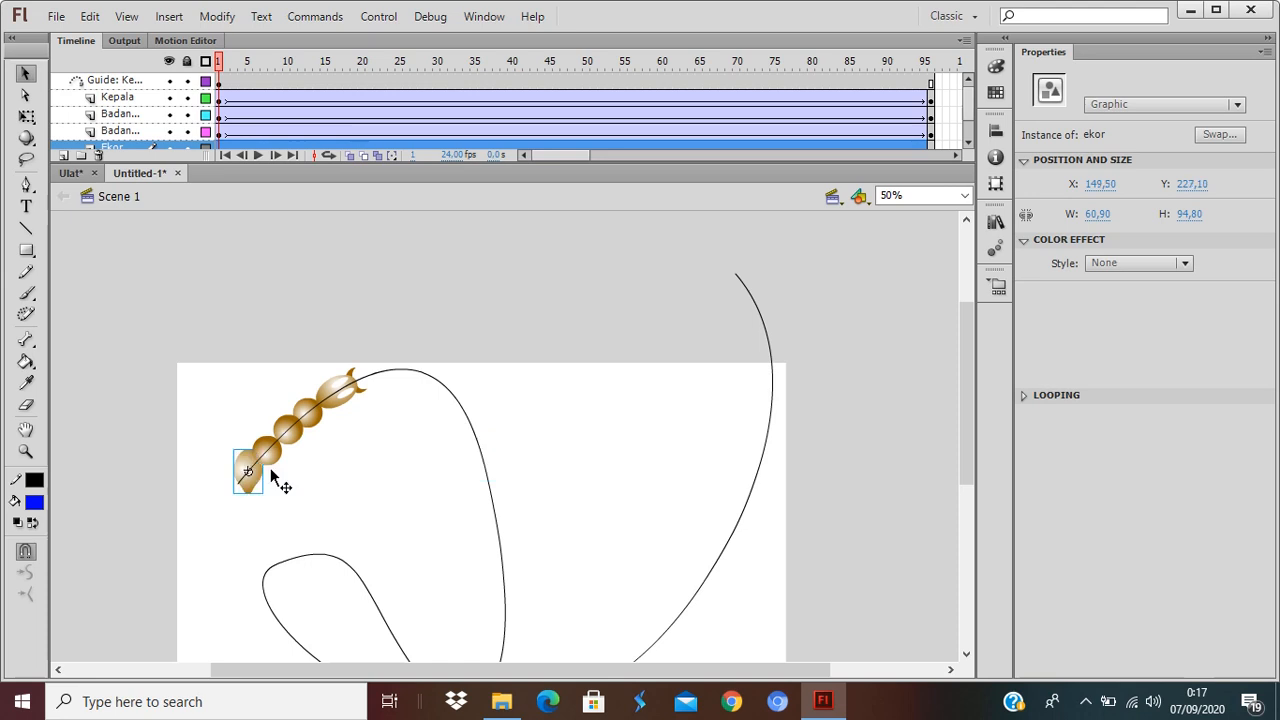
key("q")
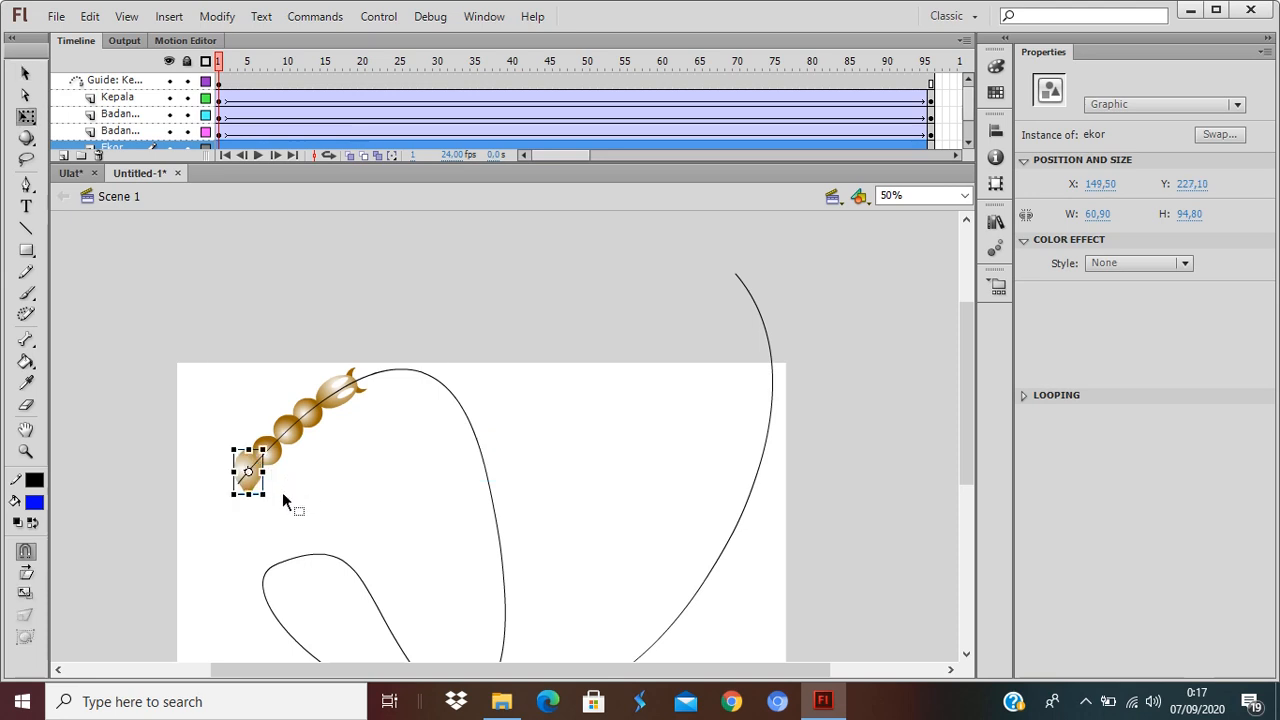
mouse_move(283, 493)
left_mouse_down()
mouse_move(227, 516)
mouse_move(267, 512)
left_mouse_up()
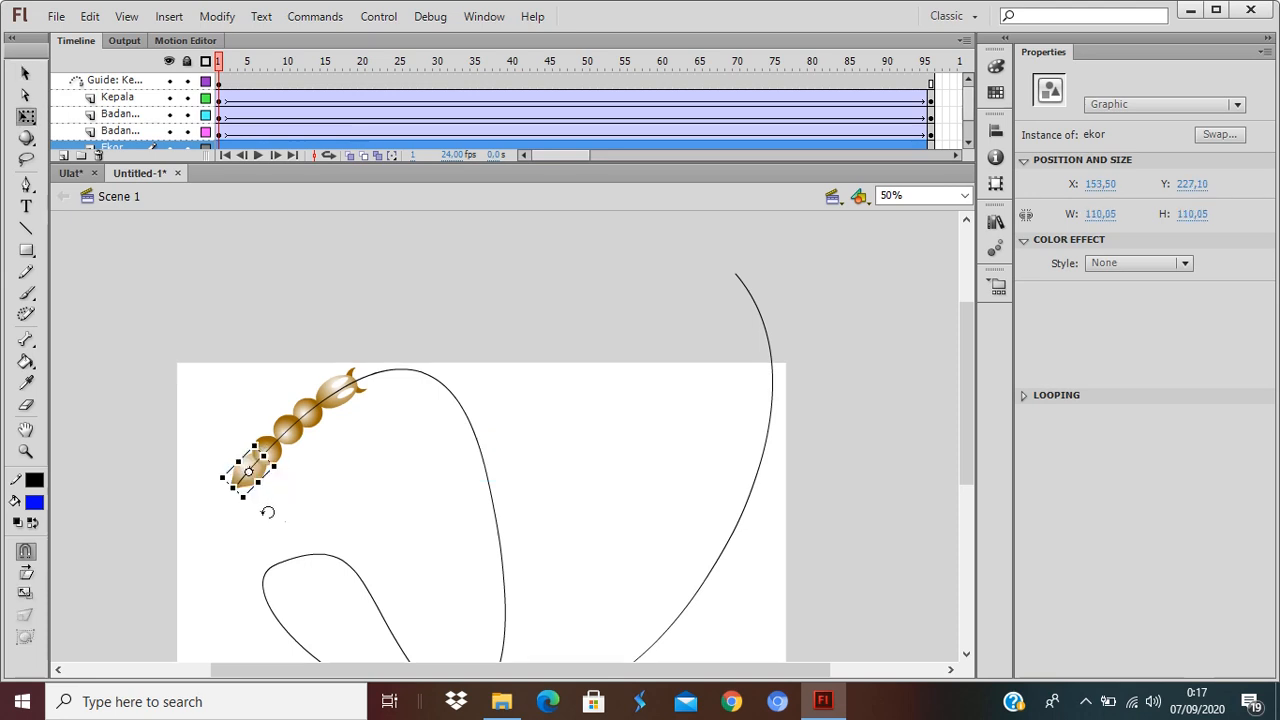
Step: Nudge the tail on frame 1 back along the guide to about X 142, Y 240, just touching the third body segment
key("Left")
key("Left")
key("Left")
key("Down")
key("Down")
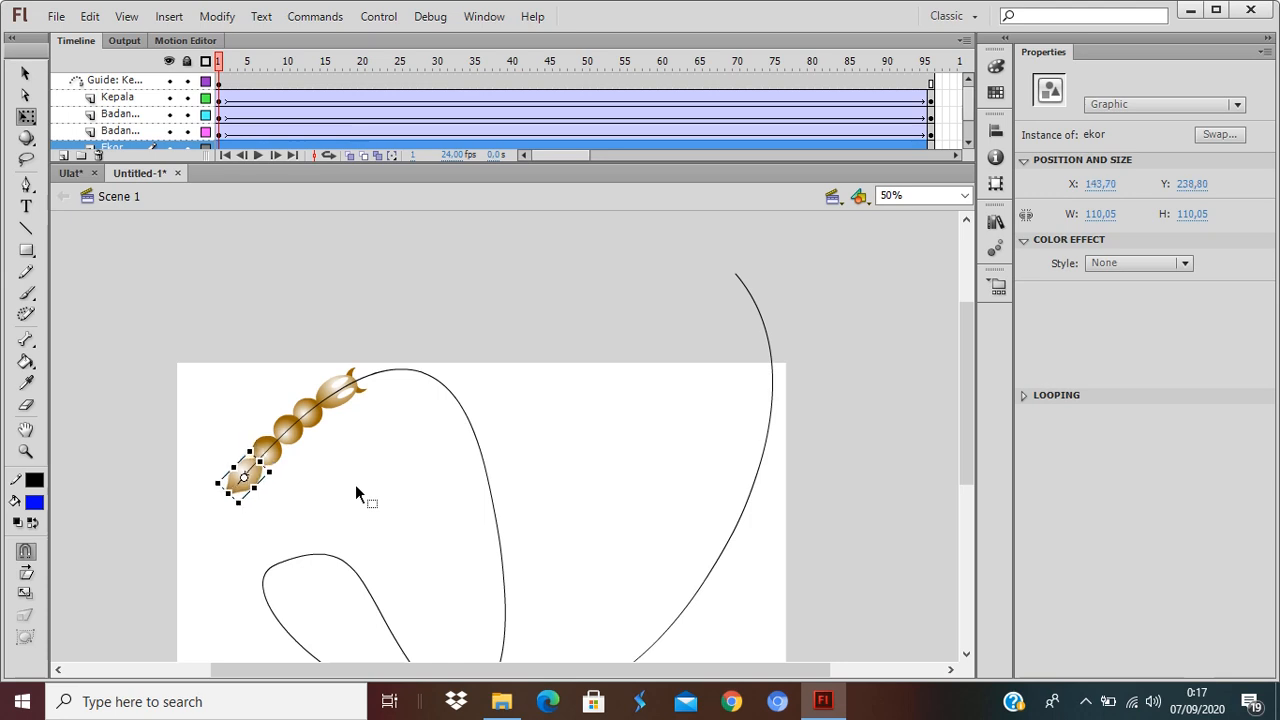
key("Down")
key("Left")
key("Left")
key("Down")
key("Down")
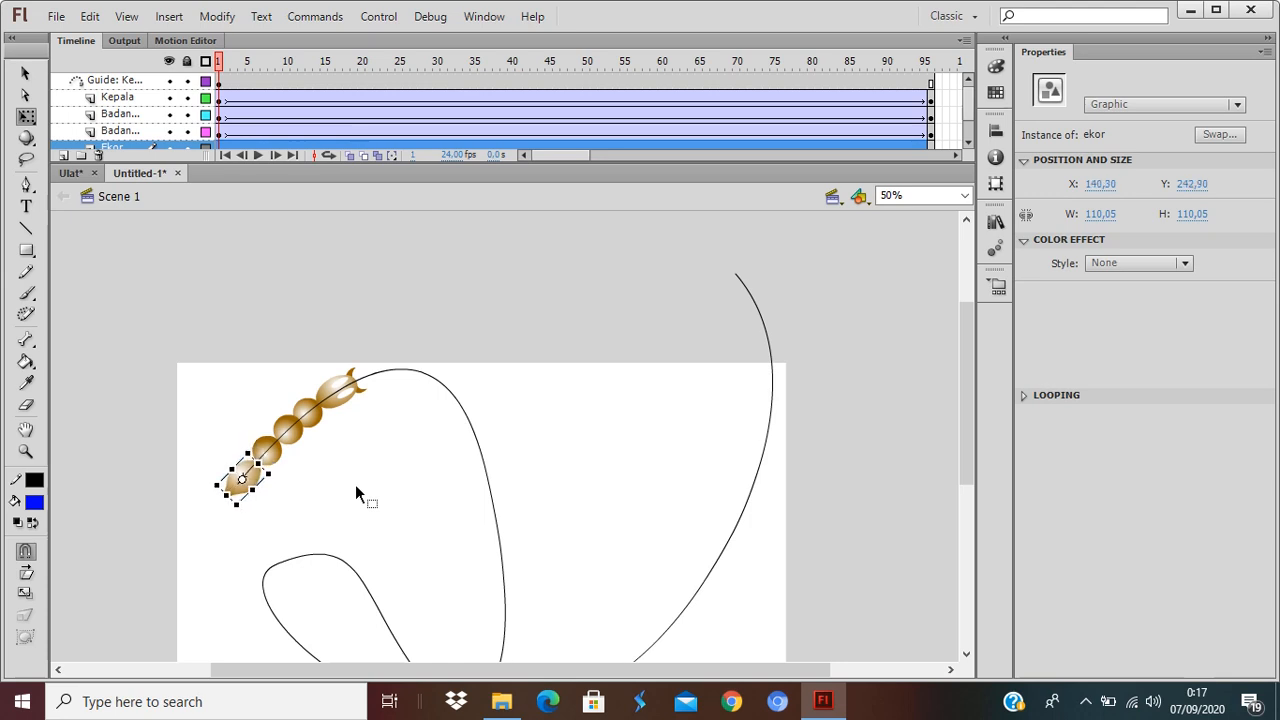
key("v")
key("Right")
key("Right")
key("Up")
key("Up")
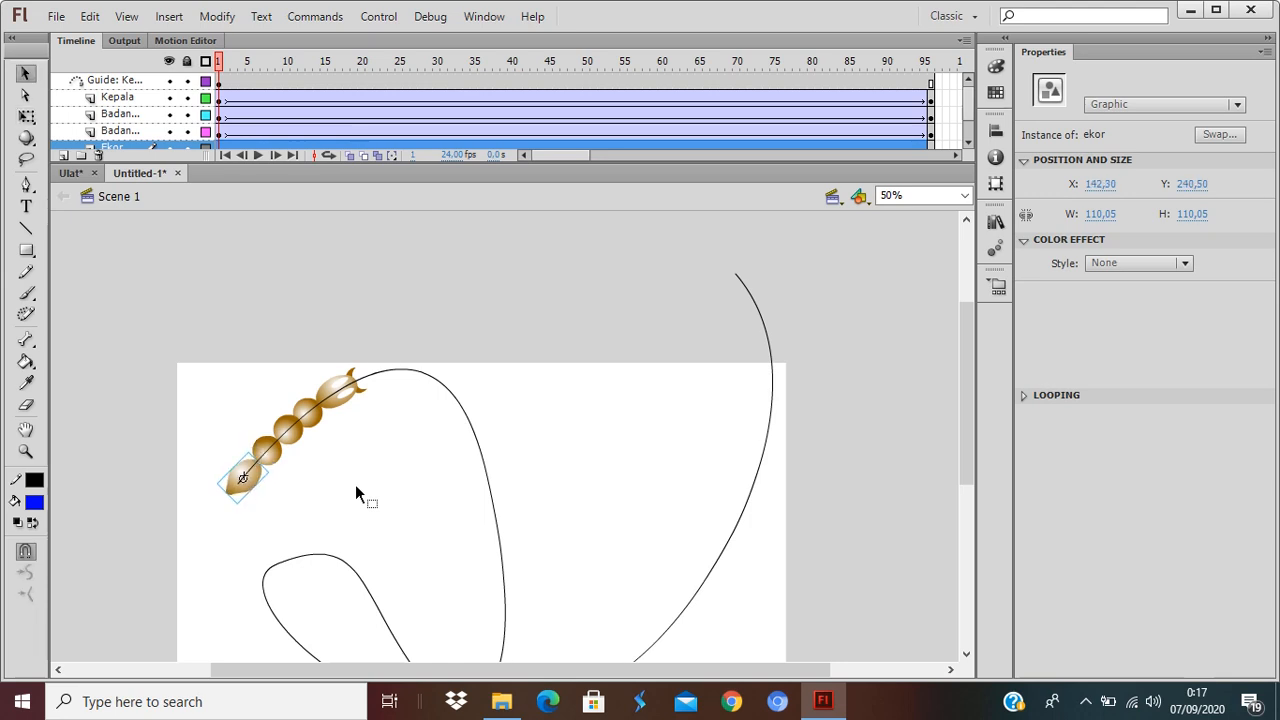
key("Right")
key("Up")
Step: On frame 96, move the tail onto the guide behind the third body segment, at about X 1267, Y 44
left_click(930, 147)
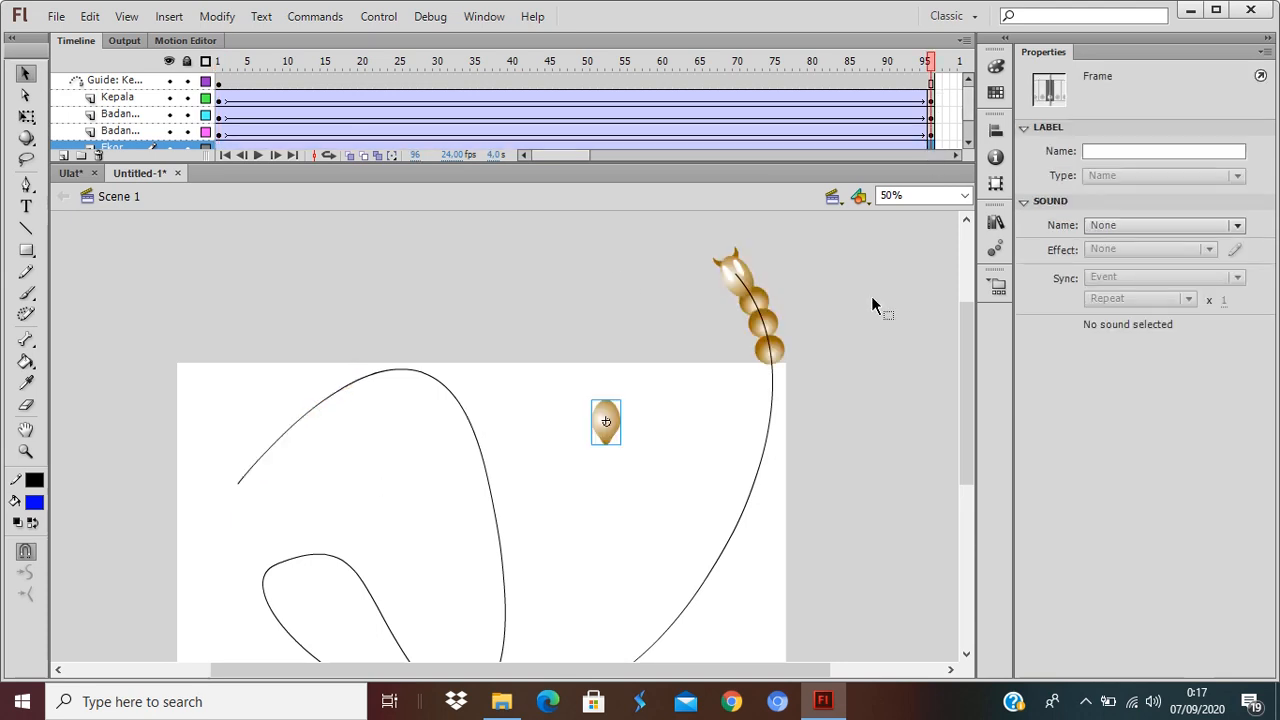
left_click_drag(612, 432, 774, 392)
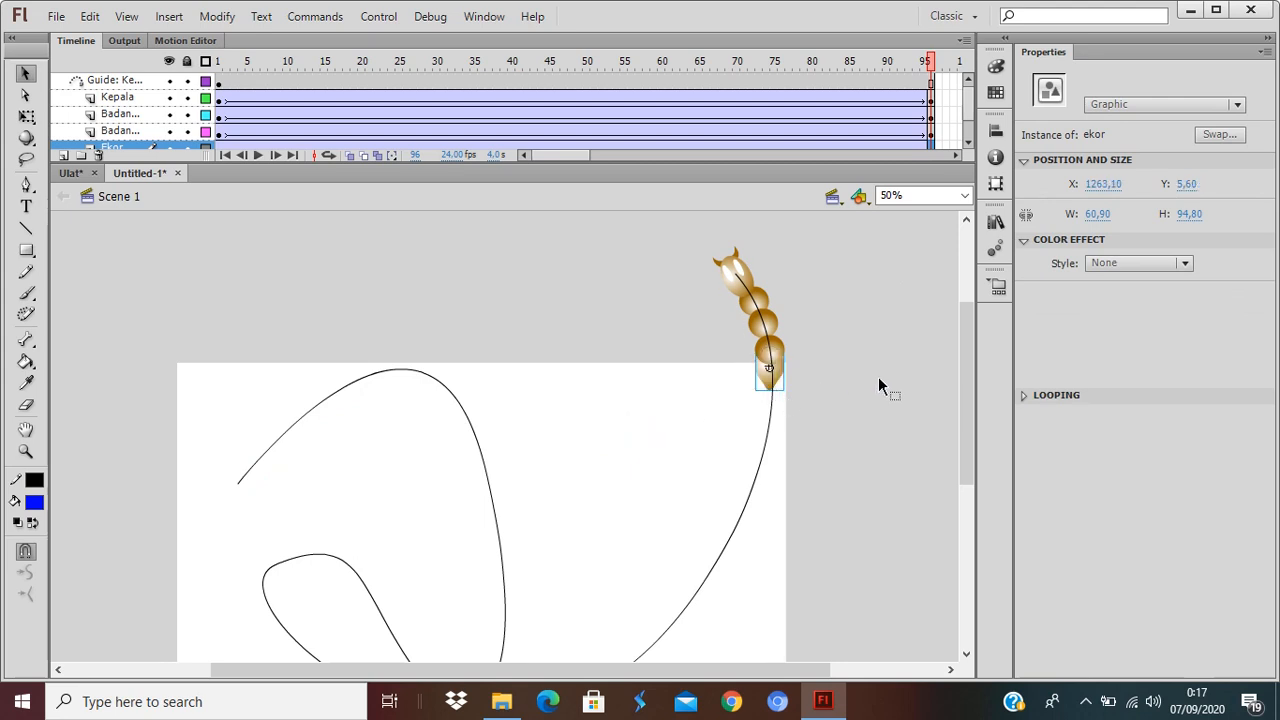
key("Down")
key("Down")
key("Down")
key("Down")
key("Down")
key("Down")
key("Down")
key("Down")
key("Down")
key("Down")
key("Down")
key("Down")
key("Down")
key("Down")
key("Down")
key("Right")
key("Right")
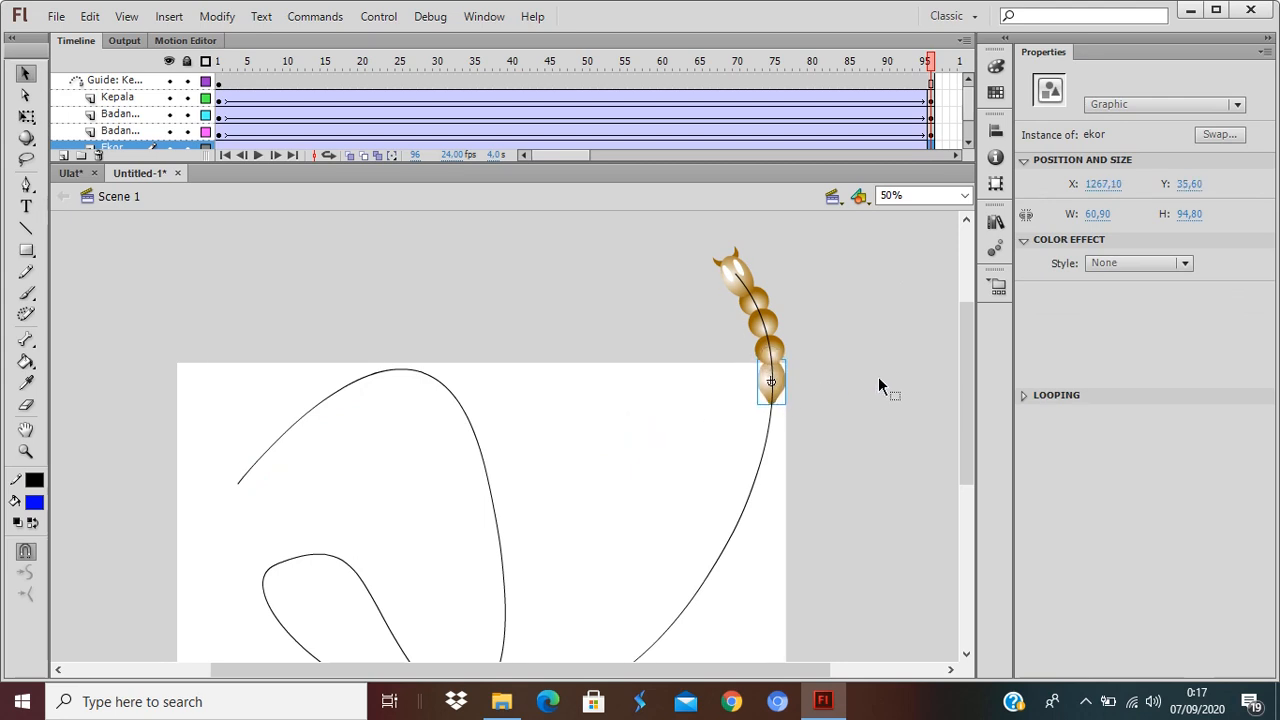
key("Down")
key("Down")
key("Down")
key("Down")
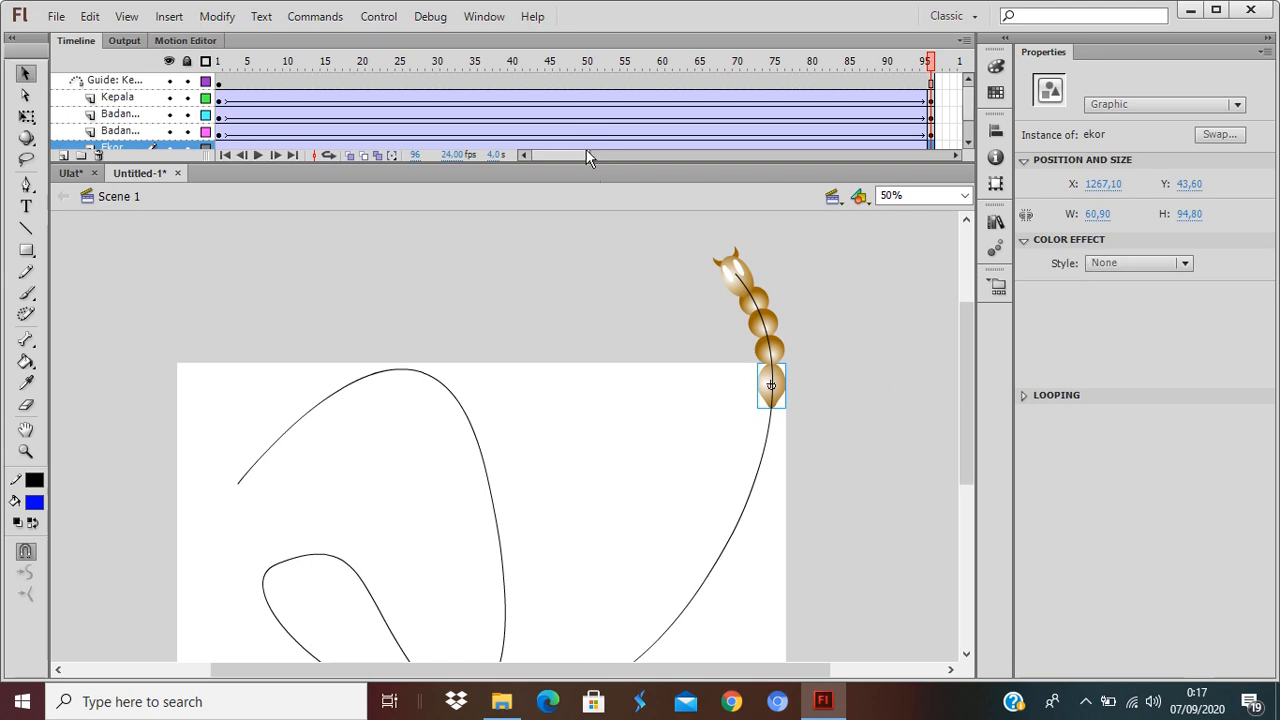
Step: Enable Orient to path for the tail's tween and preview the caterpillar by scrubbing the early frames and testing the movie
left_click(775, 146)
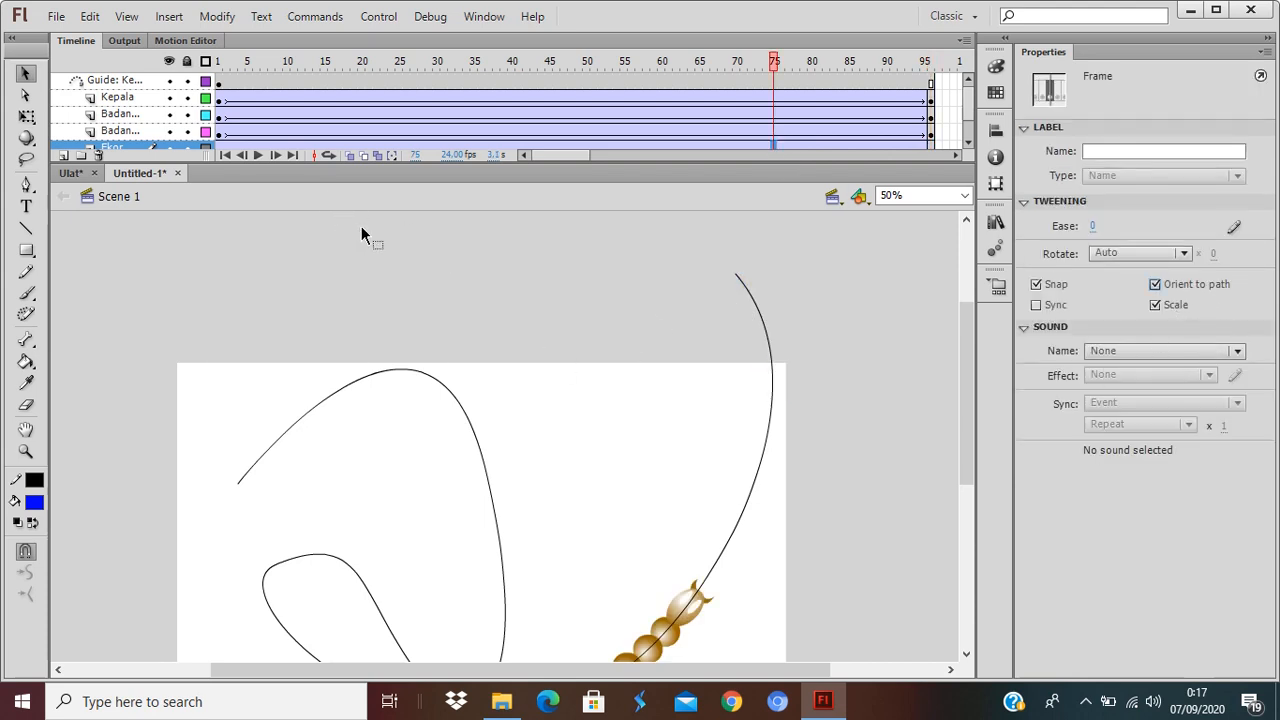
left_click(310, 62)
left_click_drag(313, 65, 350, 65)
key("ctrl+Return")
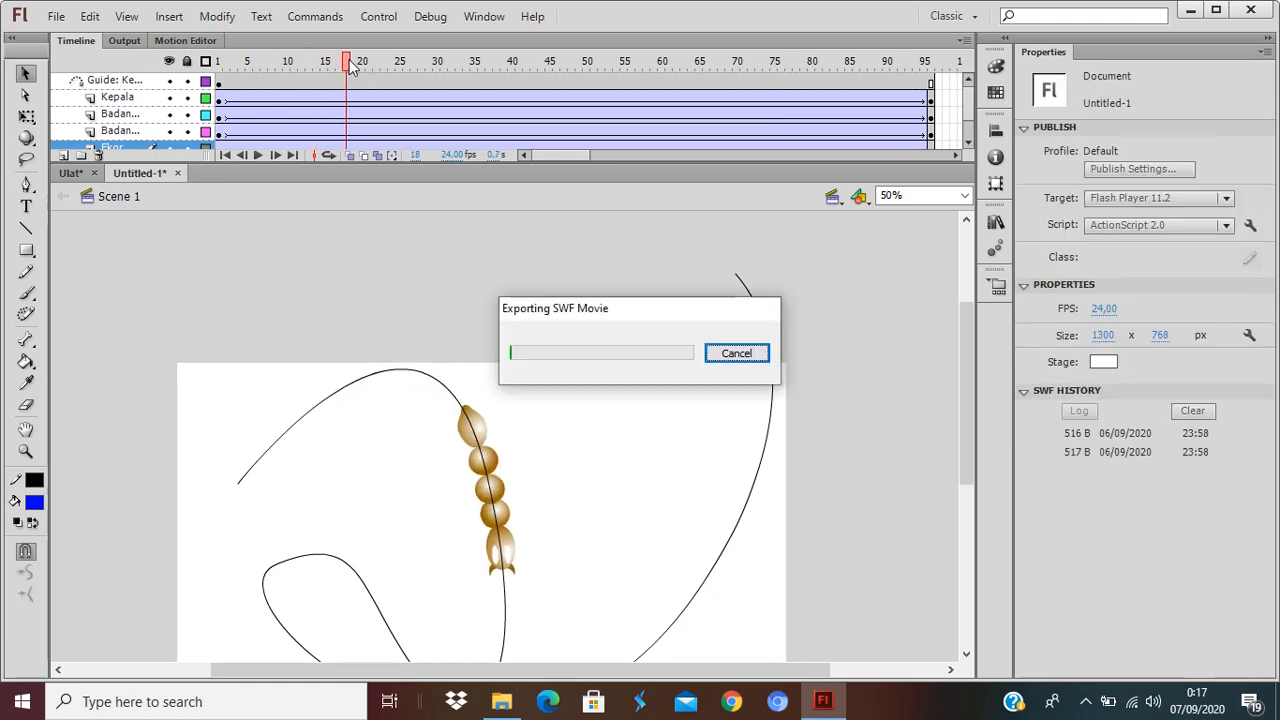